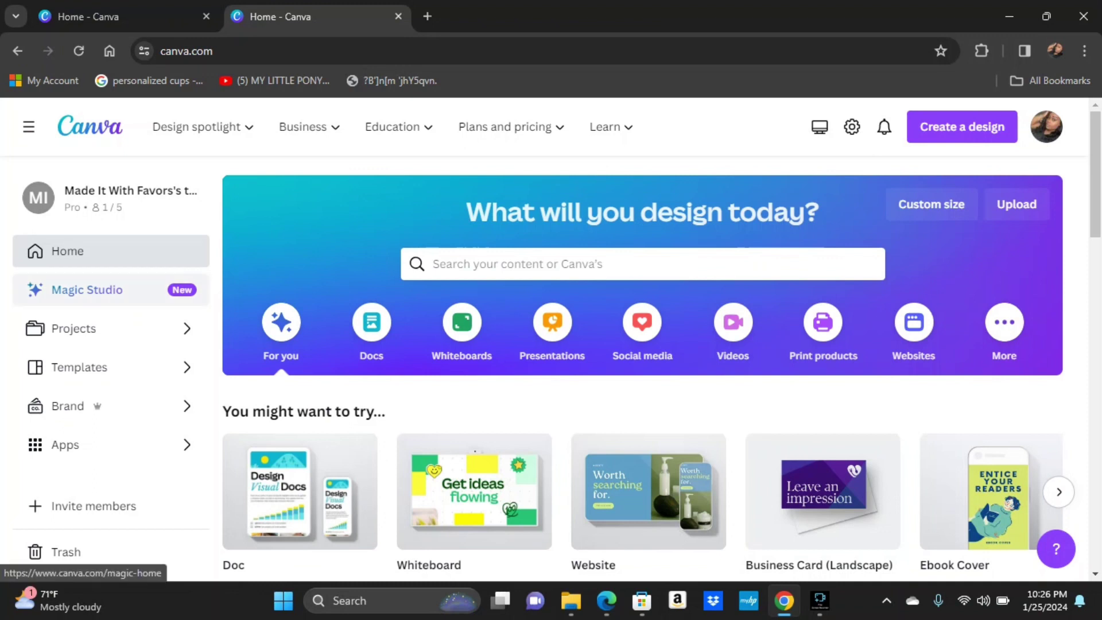
# - Open the Magic Studio page and look through its AI tools
pyautogui.click(86, 290)
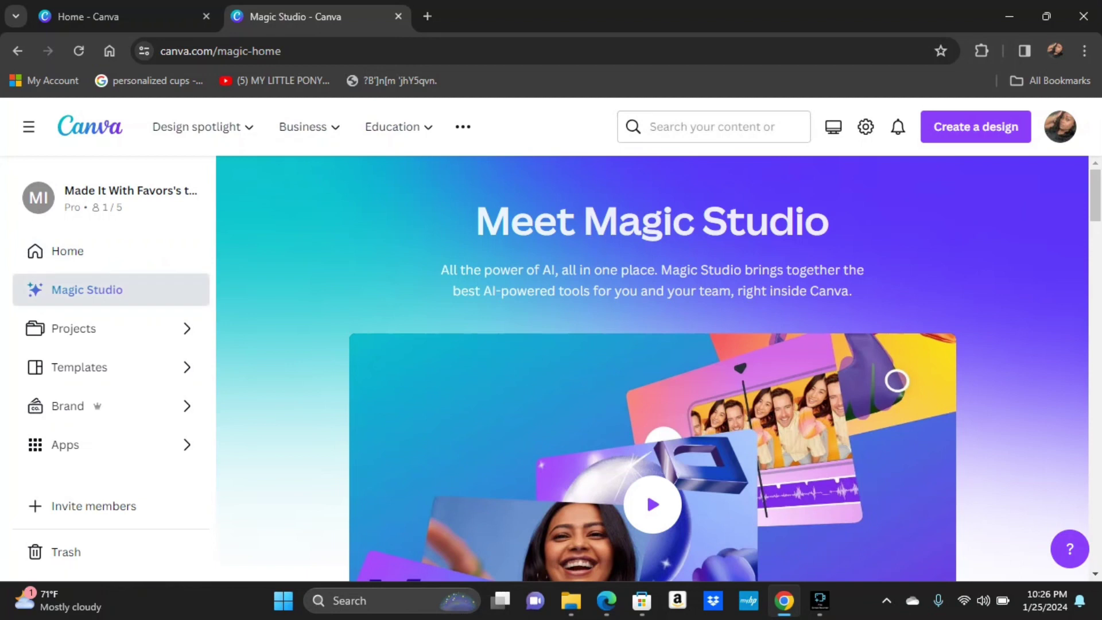
pyautogui.scroll(-7, 653, 367)
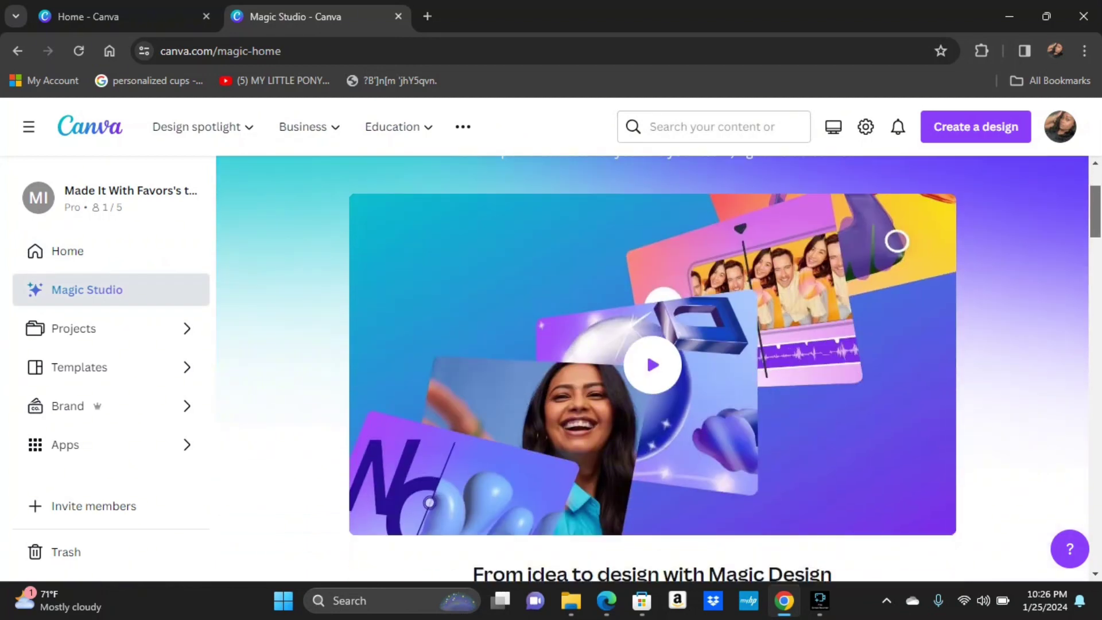
pyautogui.scroll(-3, 653, 367)
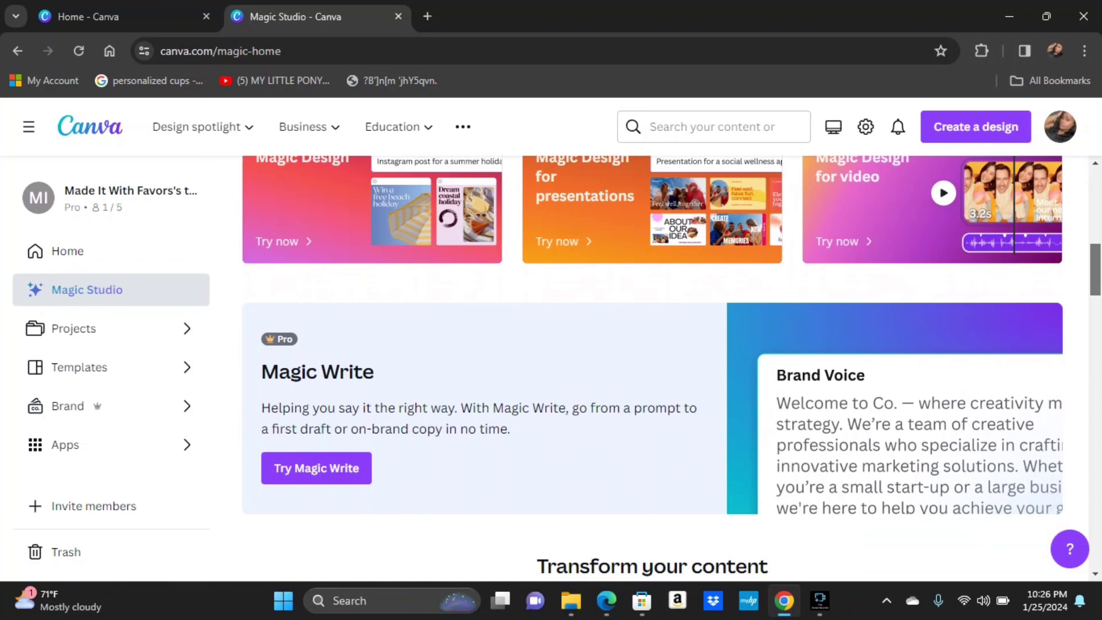
pyautogui.scroll(-9, 653, 367)
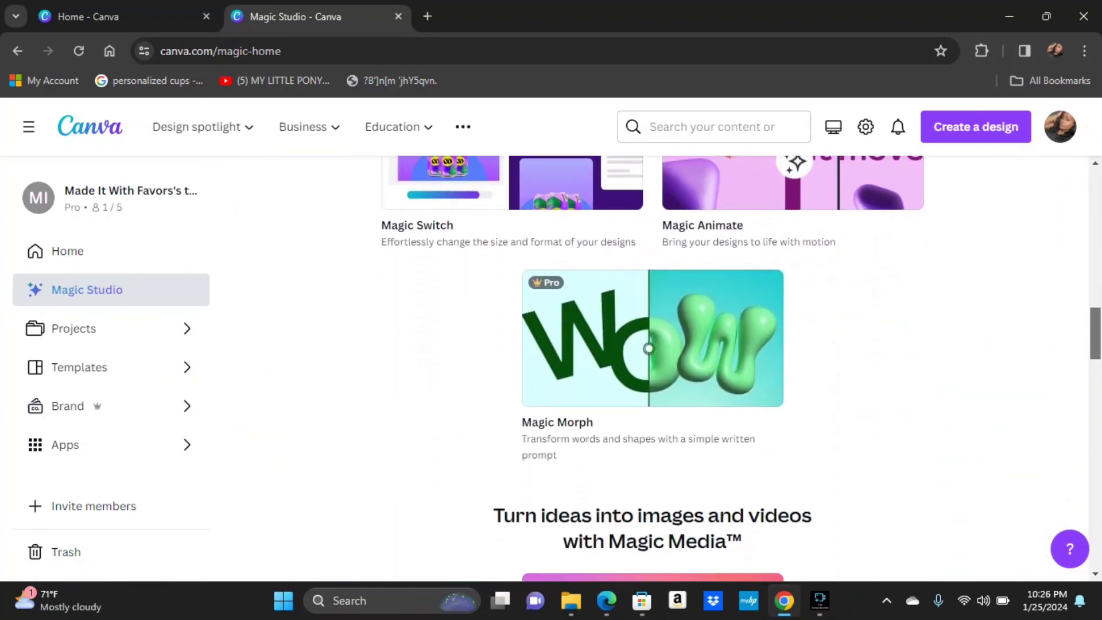
pyautogui.scroll(20, 648, 349)
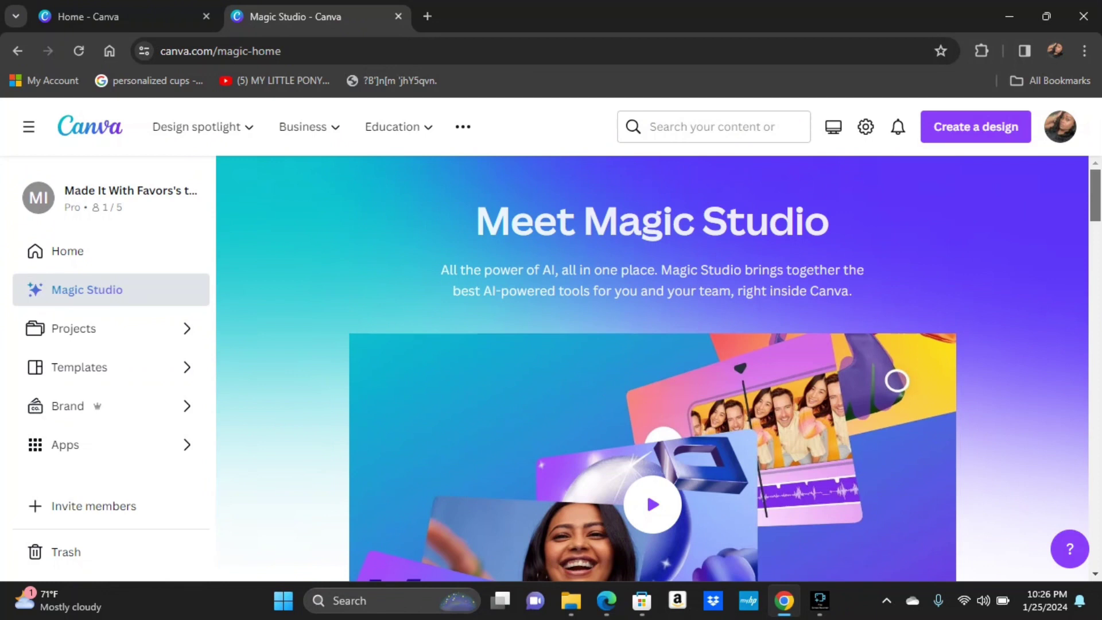
# - View the Projects page and return to Home to look over the recent designs
pyautogui.click(75, 329)
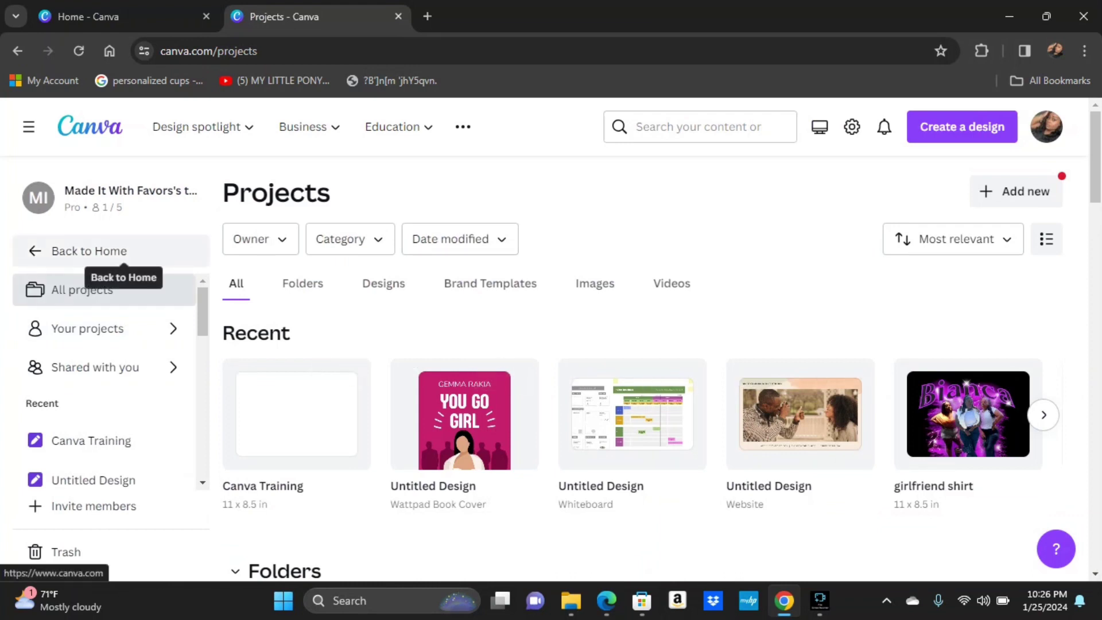
pyautogui.click(86, 251)
pyautogui.scroll(-15, 649, 367)
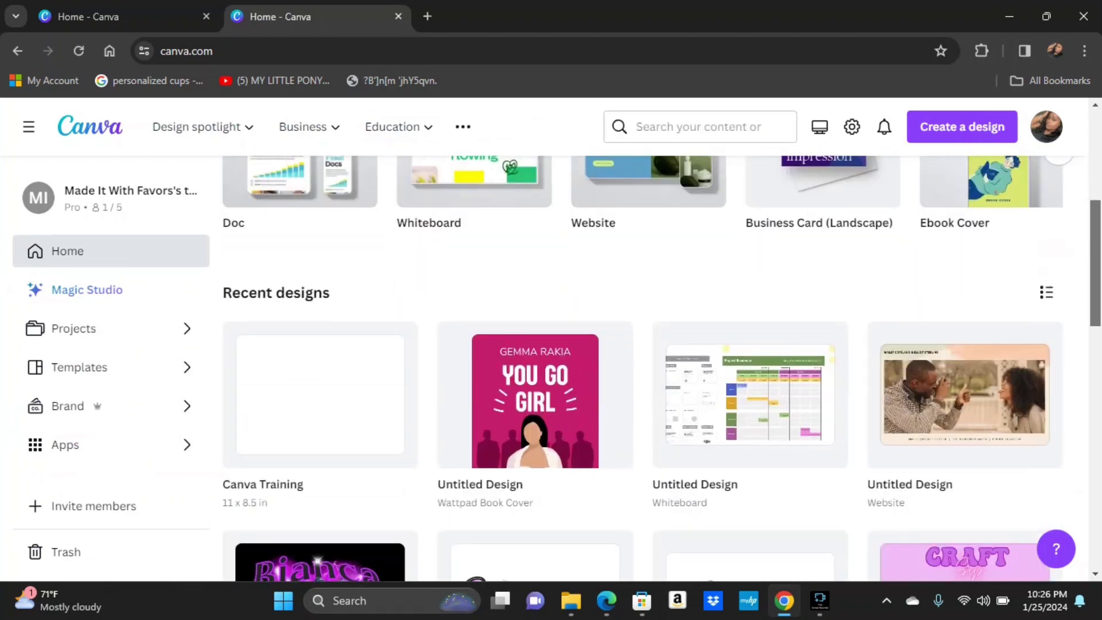
pyautogui.scroll(15, 649, 367)
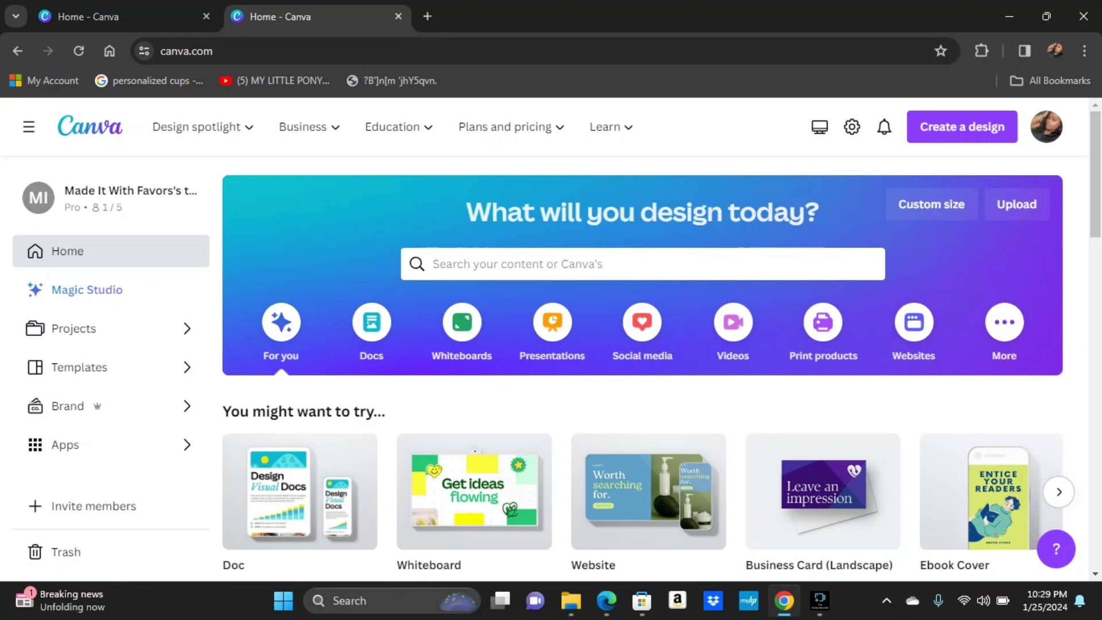
# - Create a new blank design using the recent custom size 11 × 8.5 in
pyautogui.click(962, 127)
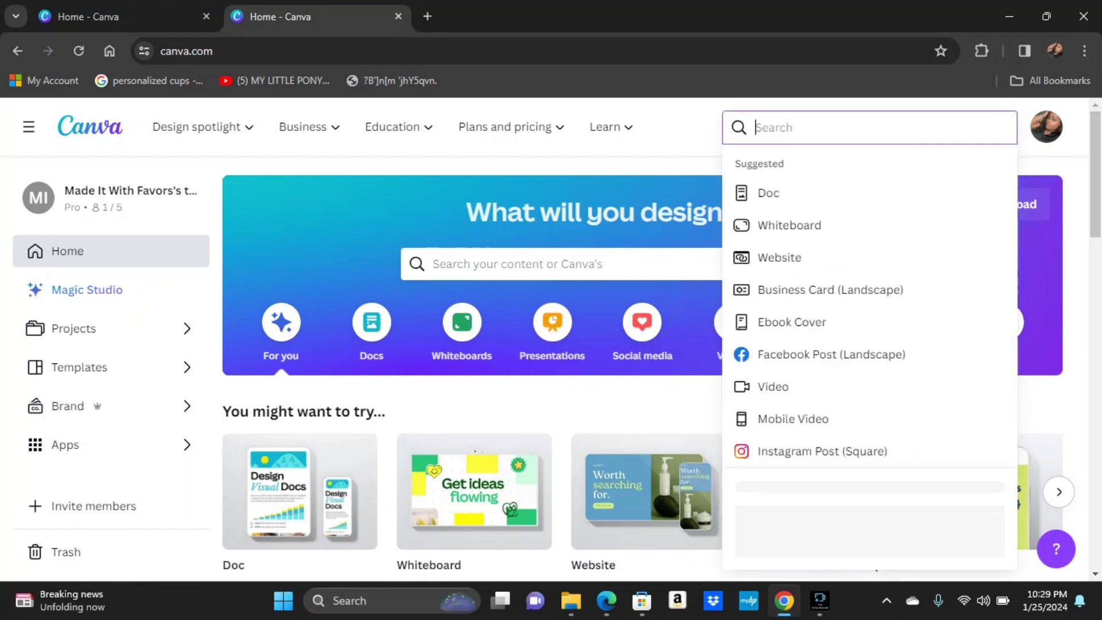
pyautogui.press('Down')
pyautogui.press('Down')
pyautogui.press('Down')
pyautogui.press('Down')
pyautogui.press('Down')
pyautogui.press('Down')
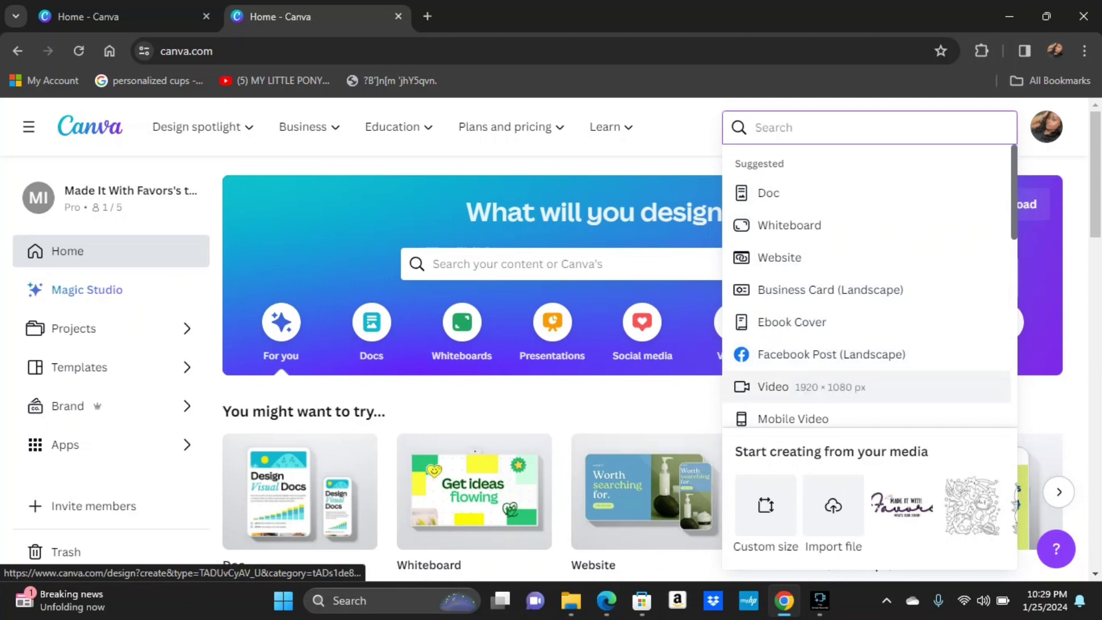
pyautogui.click(766, 505)
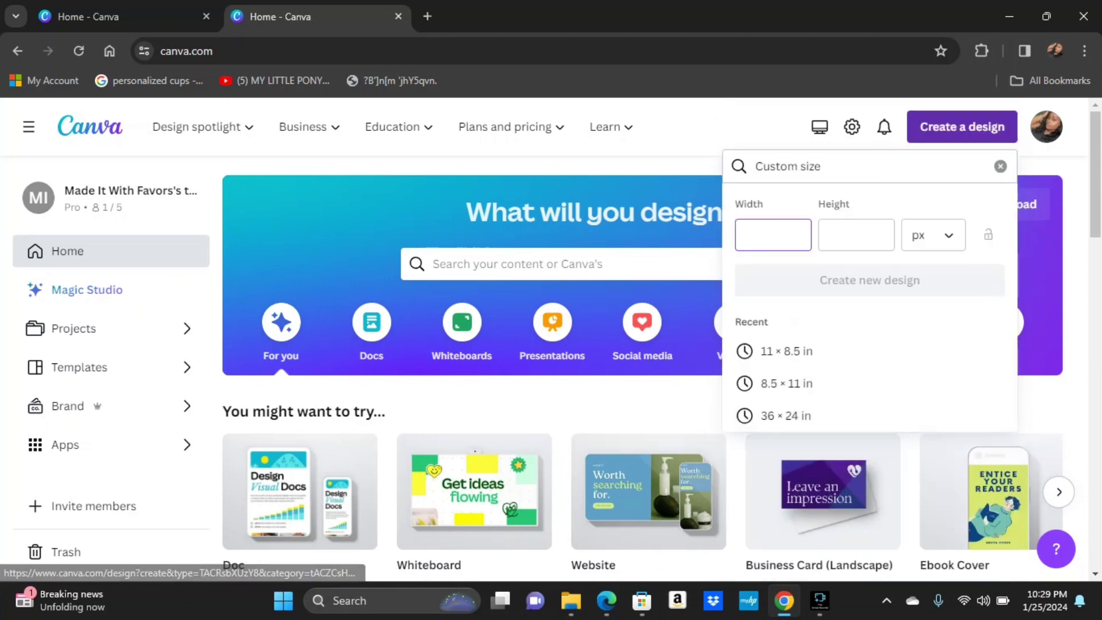
pyautogui.click(770, 350)
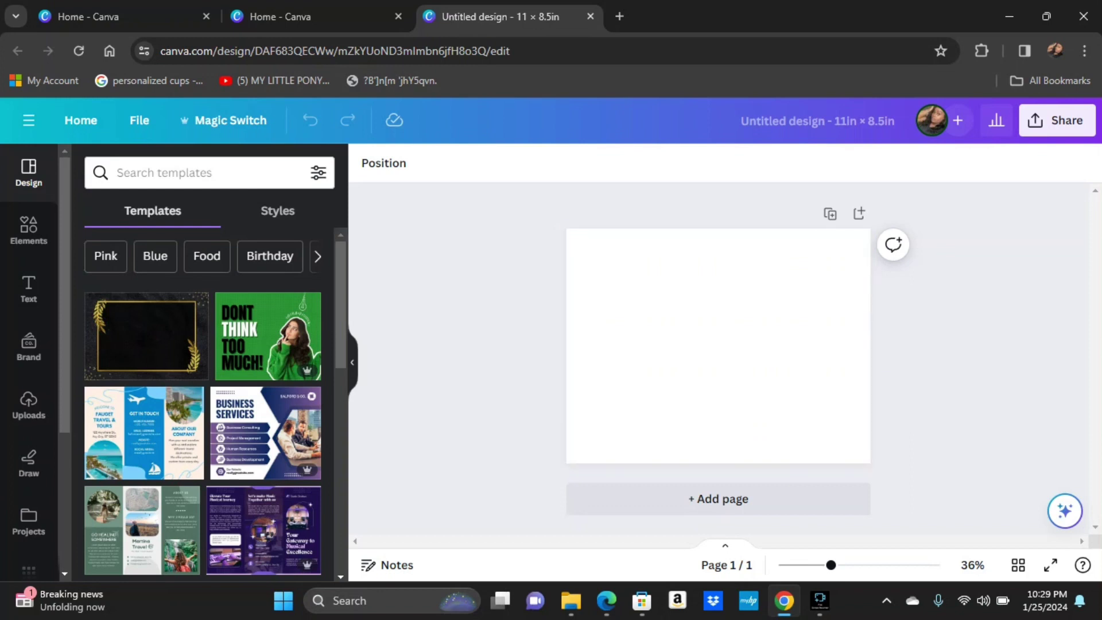
# - Collapse the templates panel and name the design "Canva training"
pyautogui.click(352, 362)
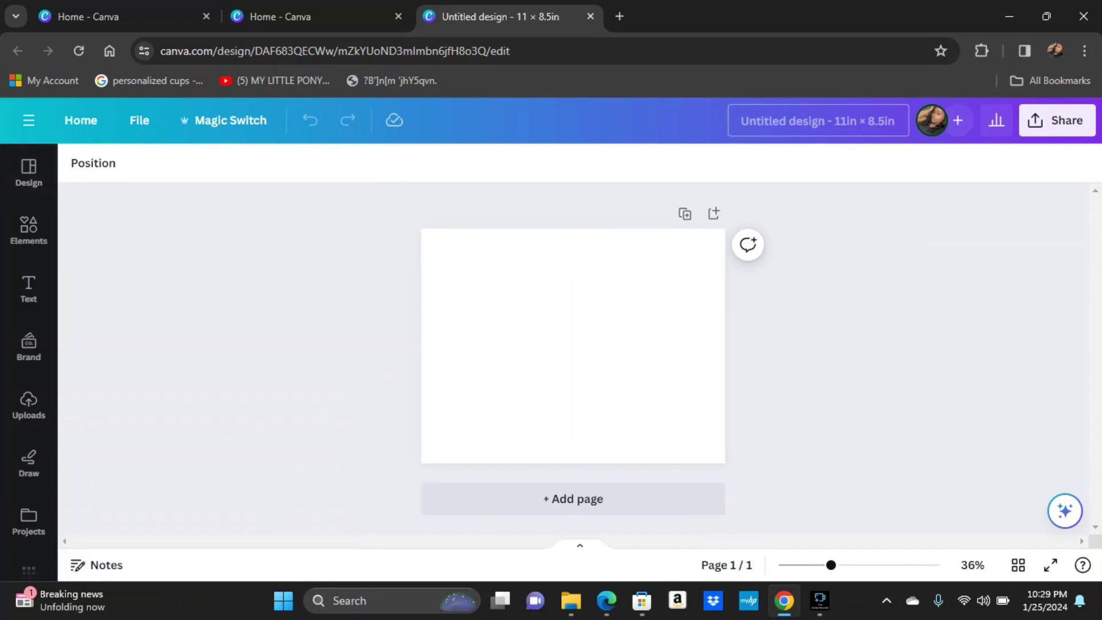
pyautogui.click(895, 120)
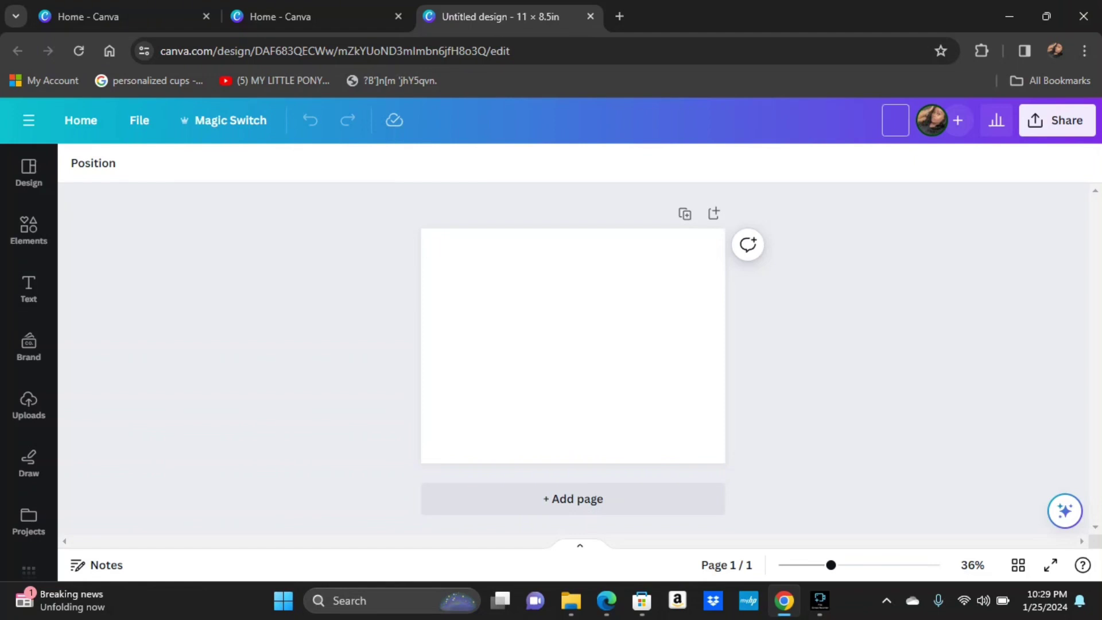
pyautogui.write('Cs')
pyautogui.press('BackSpace')
pyautogui.write('a')
pyautogui.write('nva tral')
pyautogui.write('ning')
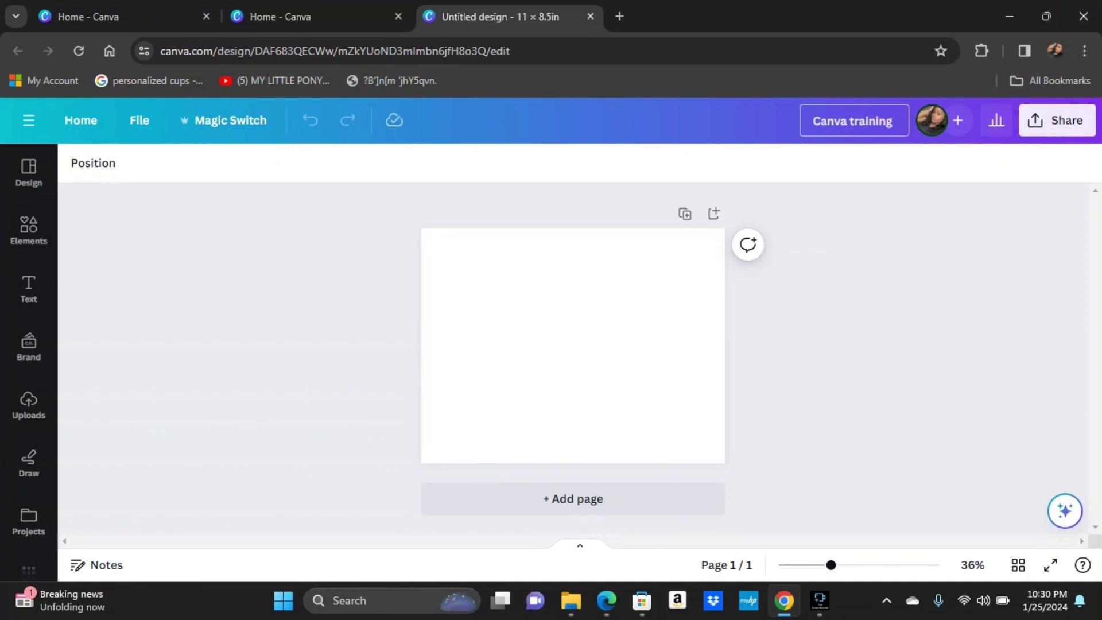
pyautogui.press('Return')
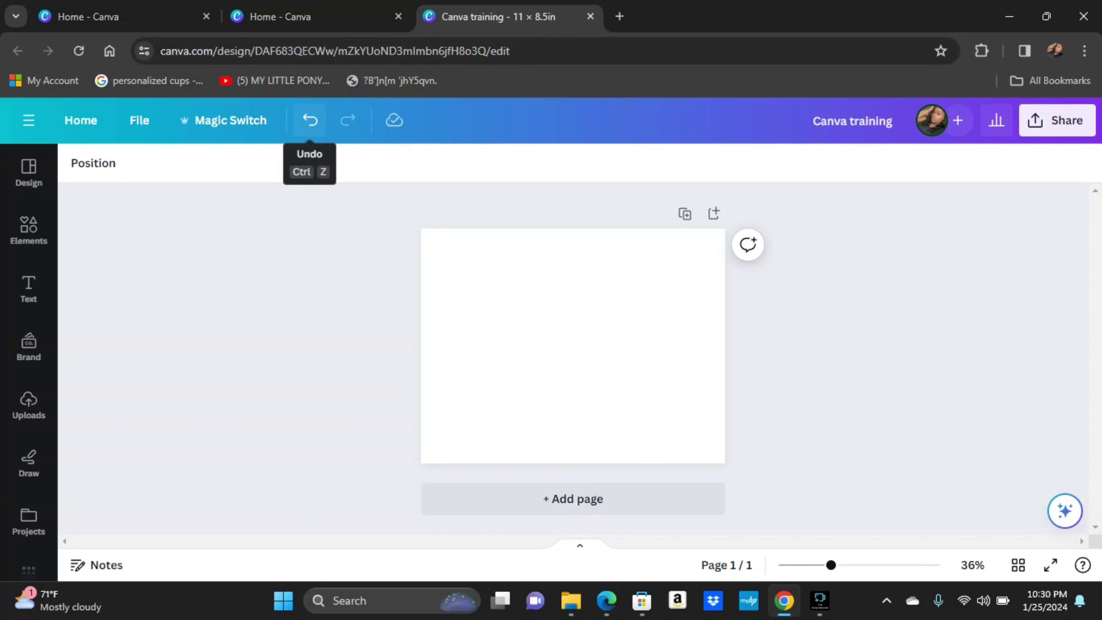
# - Add the recently used red roses and "love" photo to the blank page, and undo the addition
pyautogui.click(310, 120)
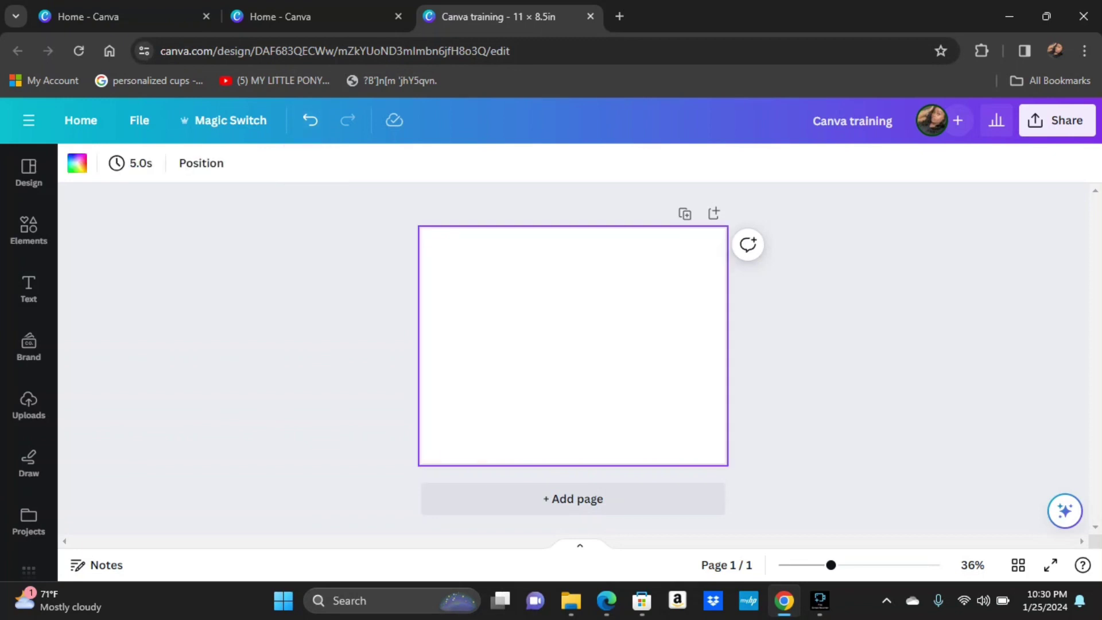
pyautogui.click(29, 229)
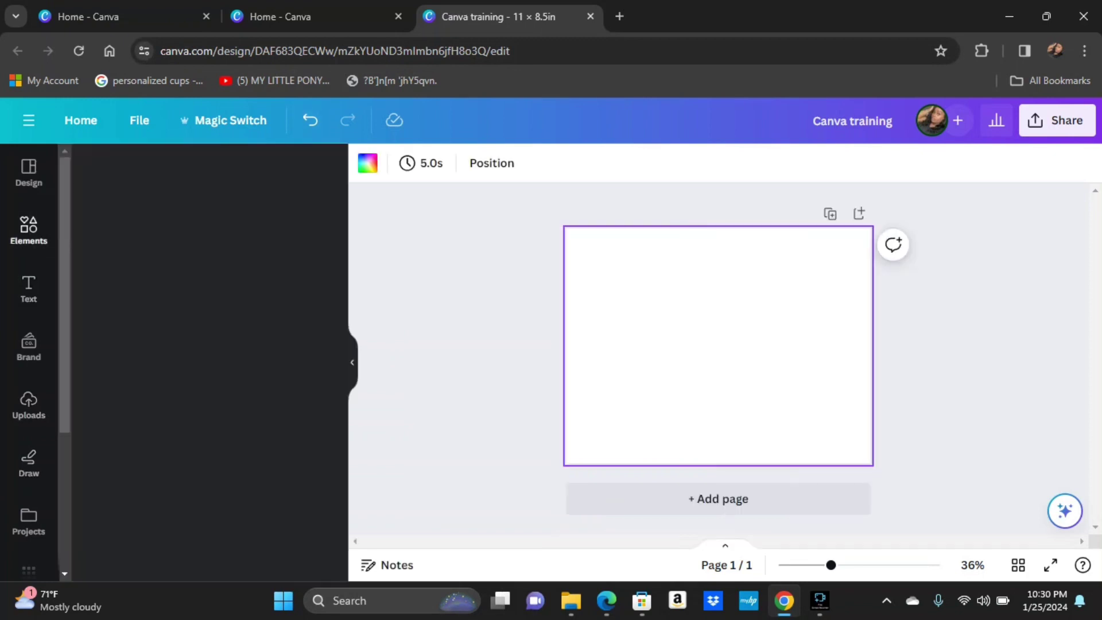
pyautogui.click(133, 311)
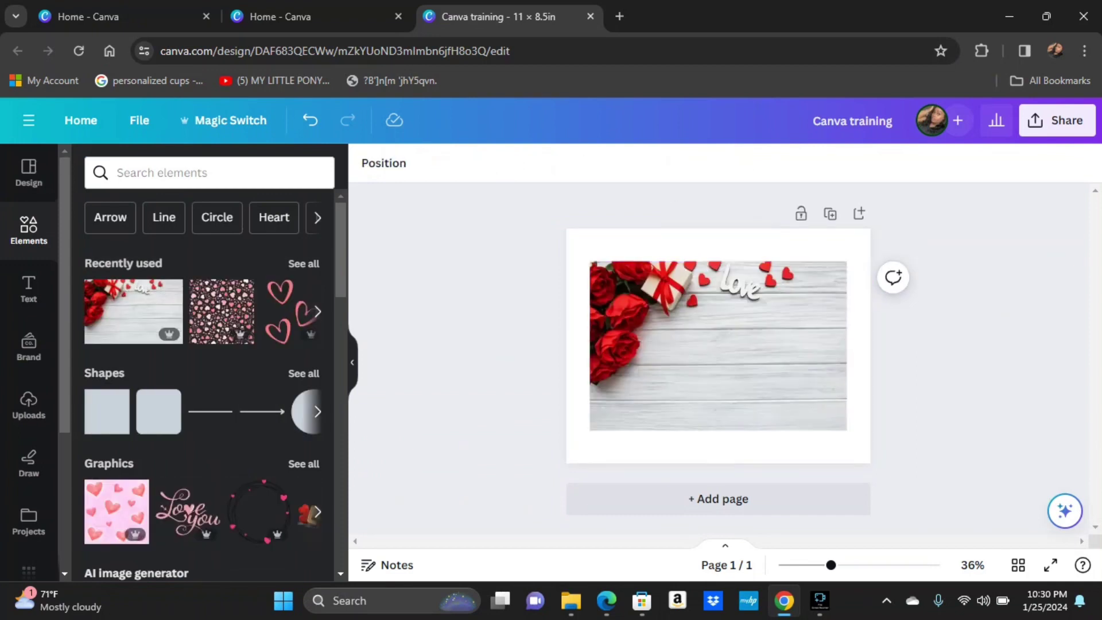
pyautogui.click(353, 362)
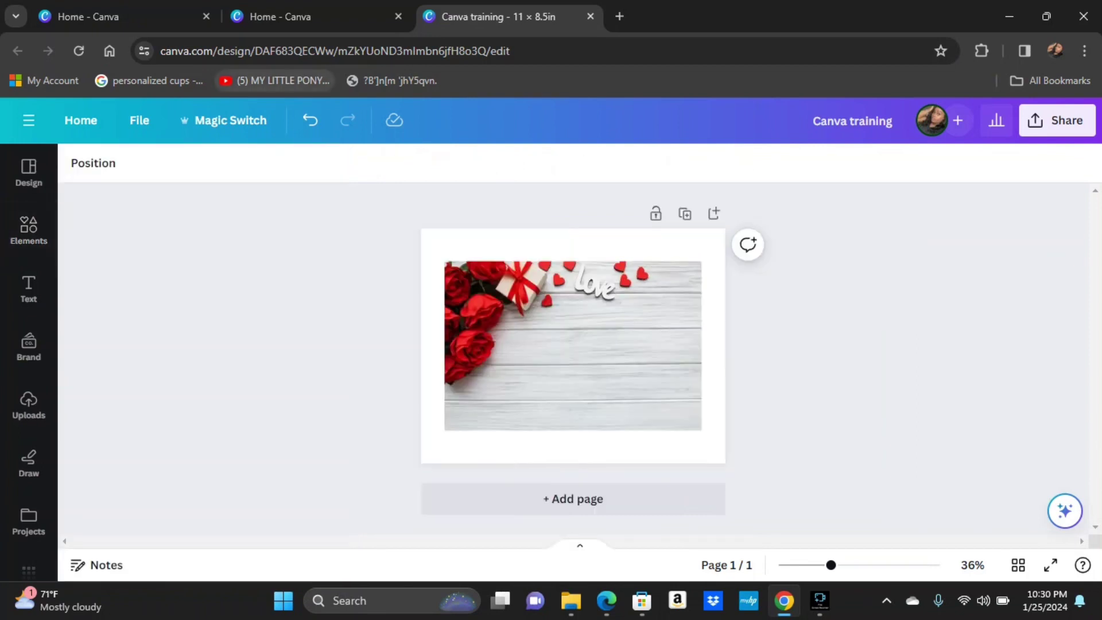
pyautogui.click(310, 120)
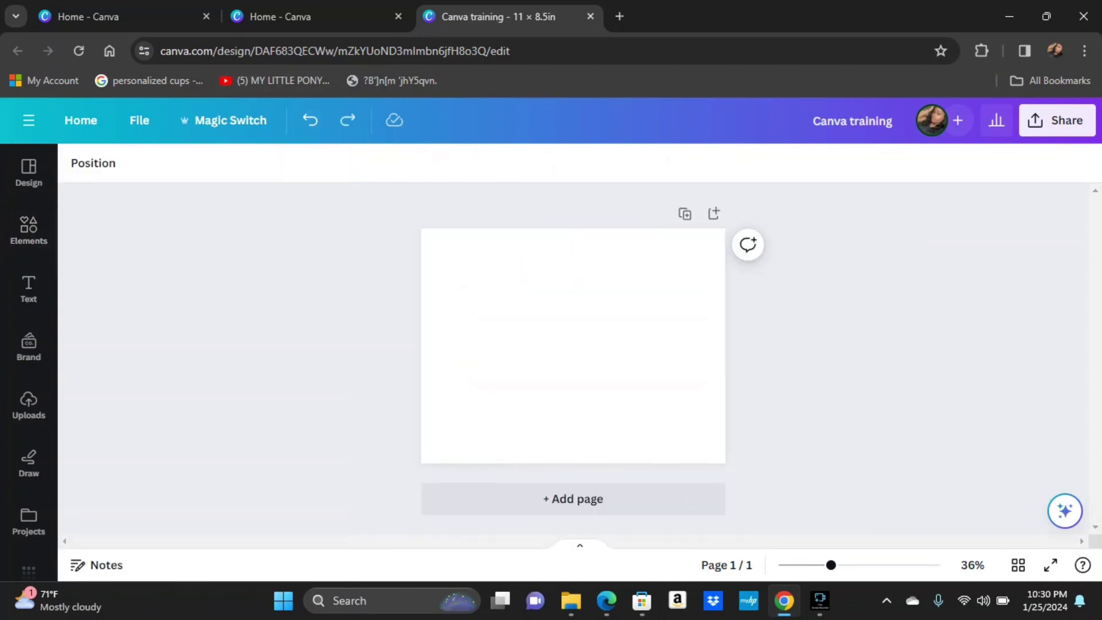
# - Review the Magic Switch options for translating, transforming and resizing the design, including its size categories
pyautogui.click(224, 120)
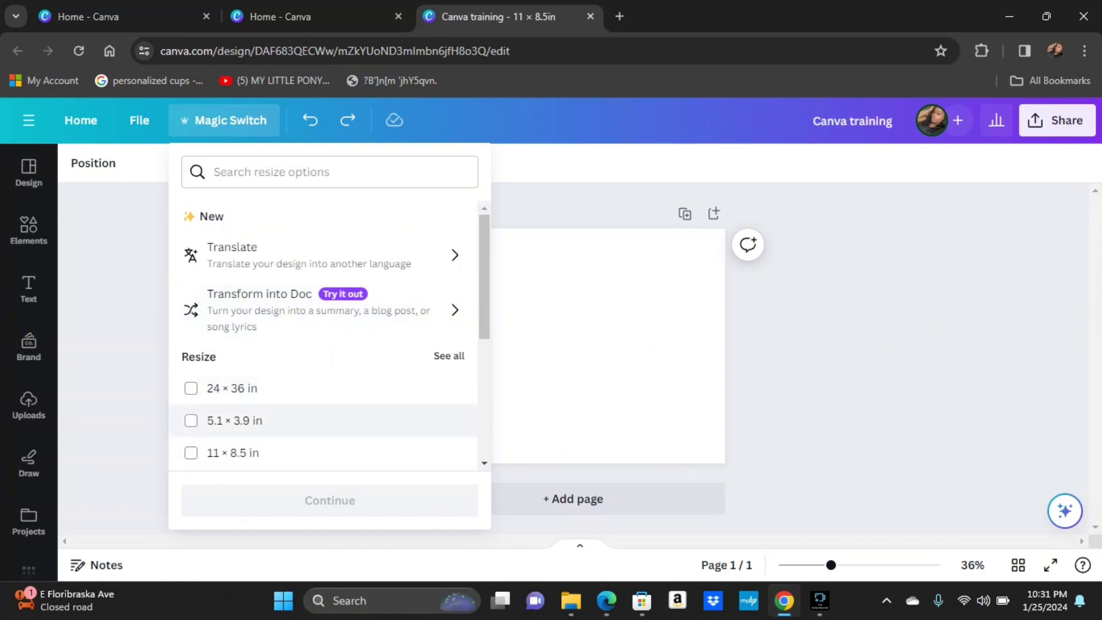
pyautogui.scroll(-4, 325, 336)
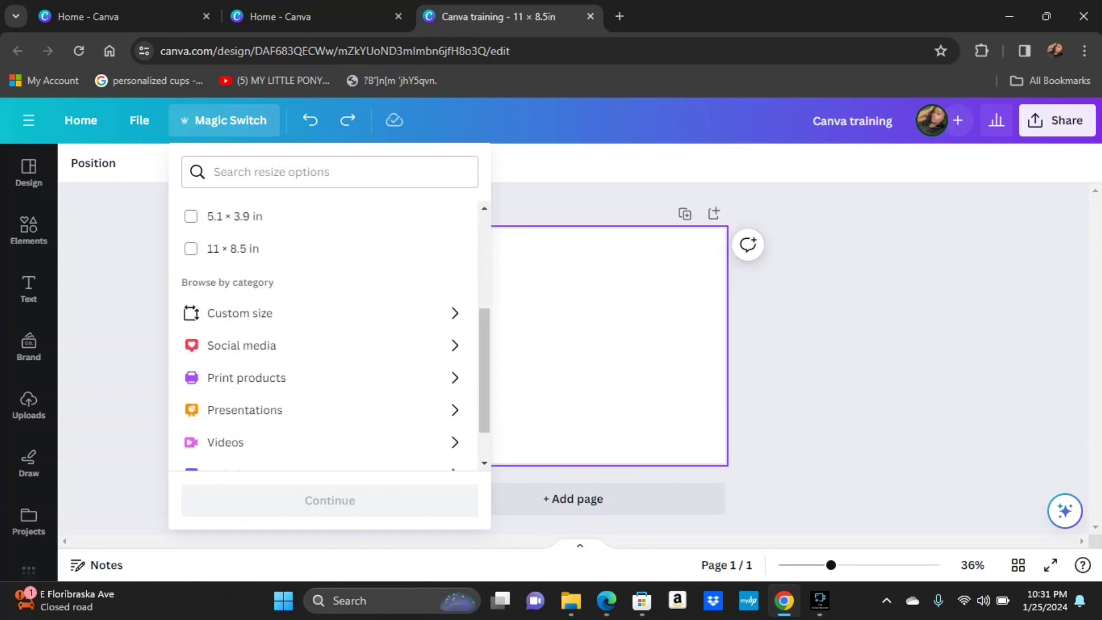
pyautogui.scroll(-1, 324, 336)
pyautogui.scroll(-1, 324, 336)
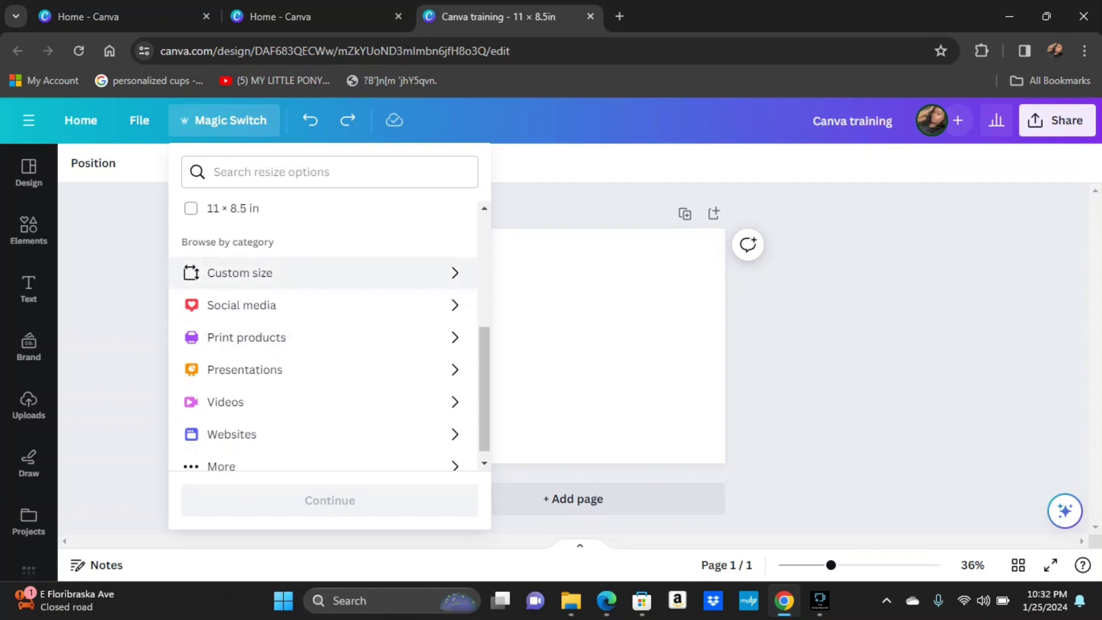
pyautogui.press('Escape')
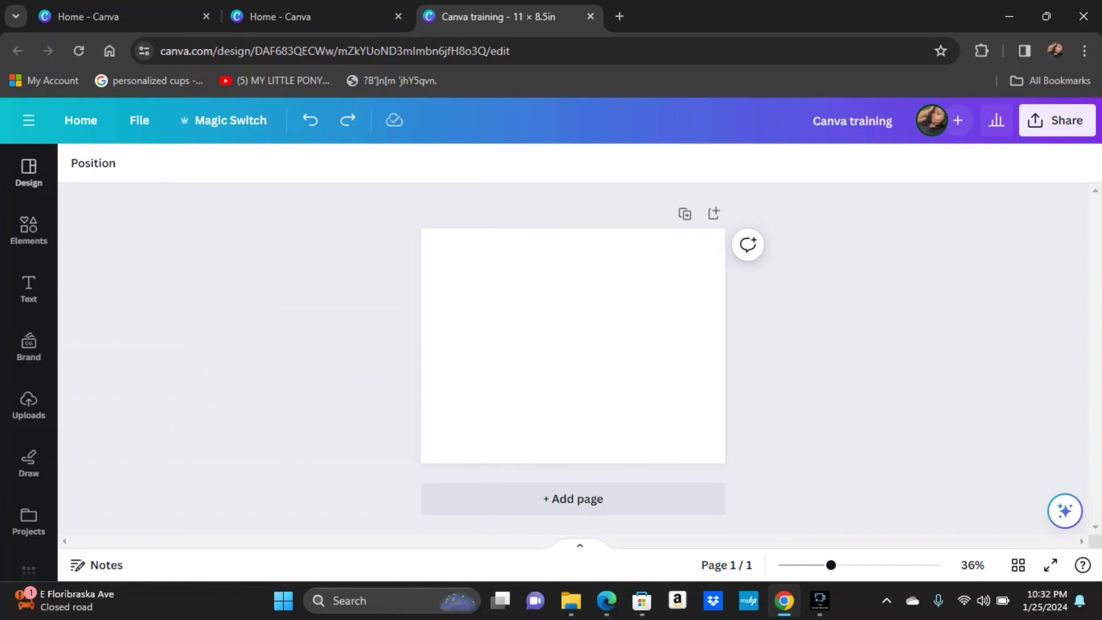
# - Review the design's file options and the main navigation with its list of recent designs
pyautogui.click(139, 120)
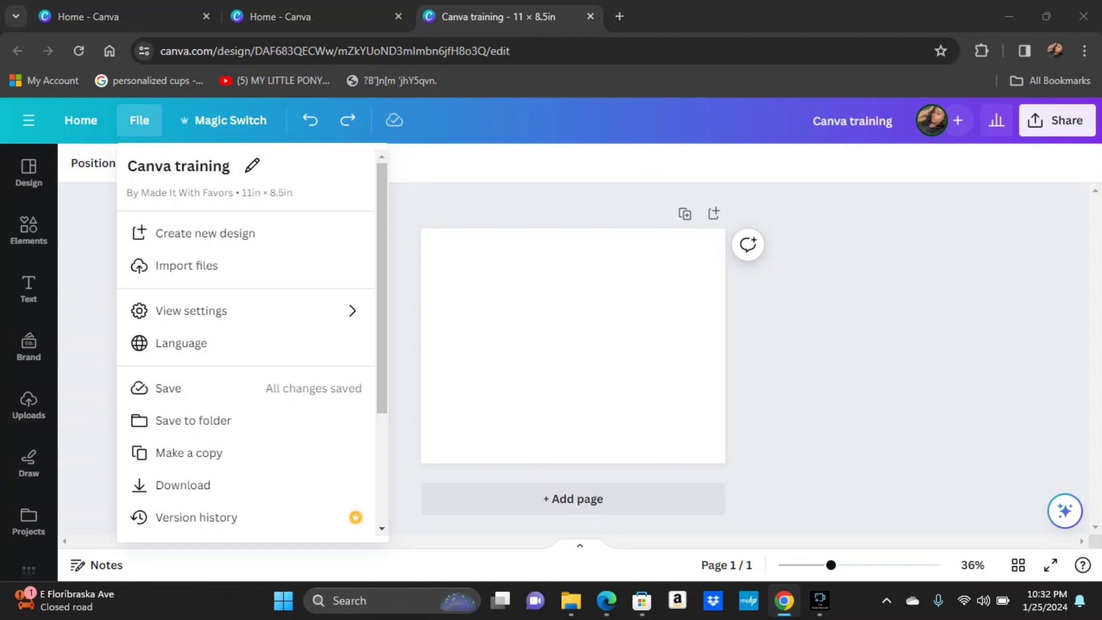
pyautogui.press('Escape')
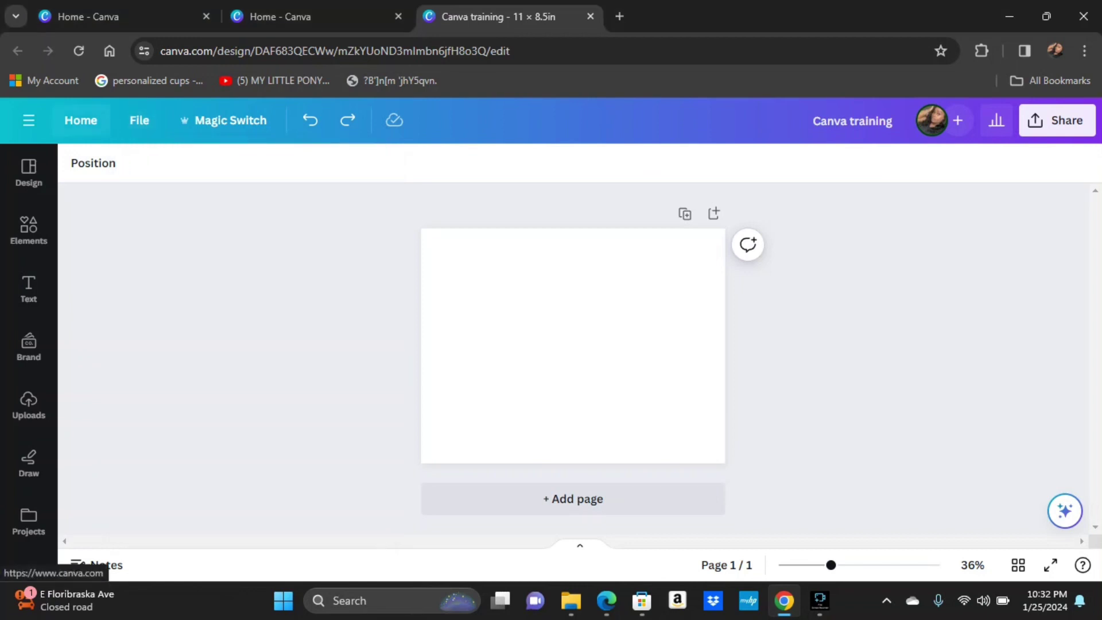
pyautogui.click(29, 120)
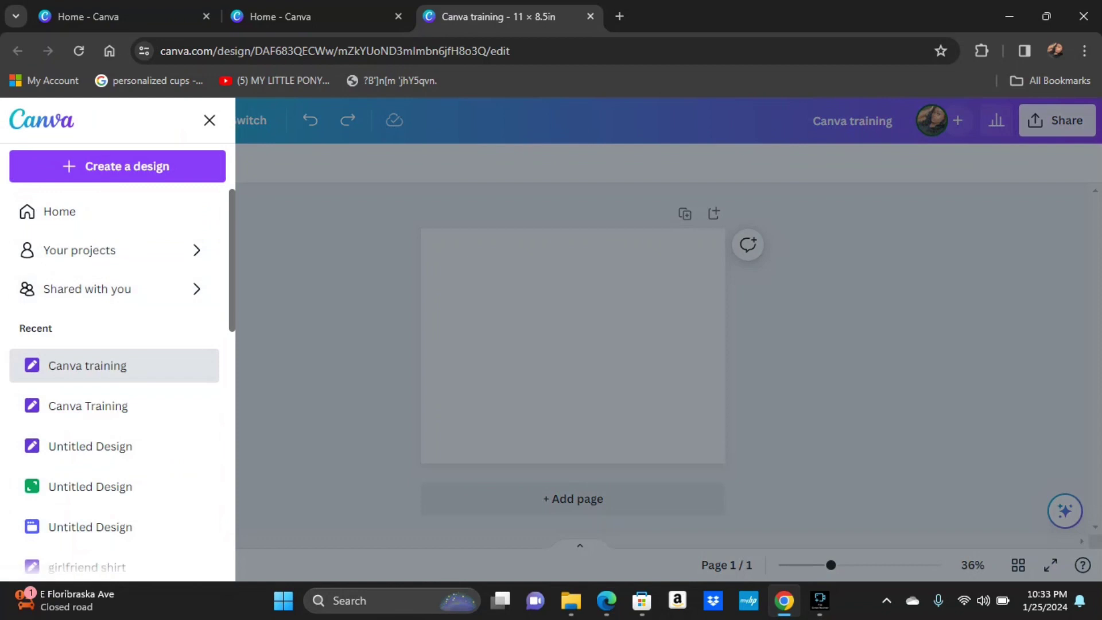
pyautogui.press('Escape')
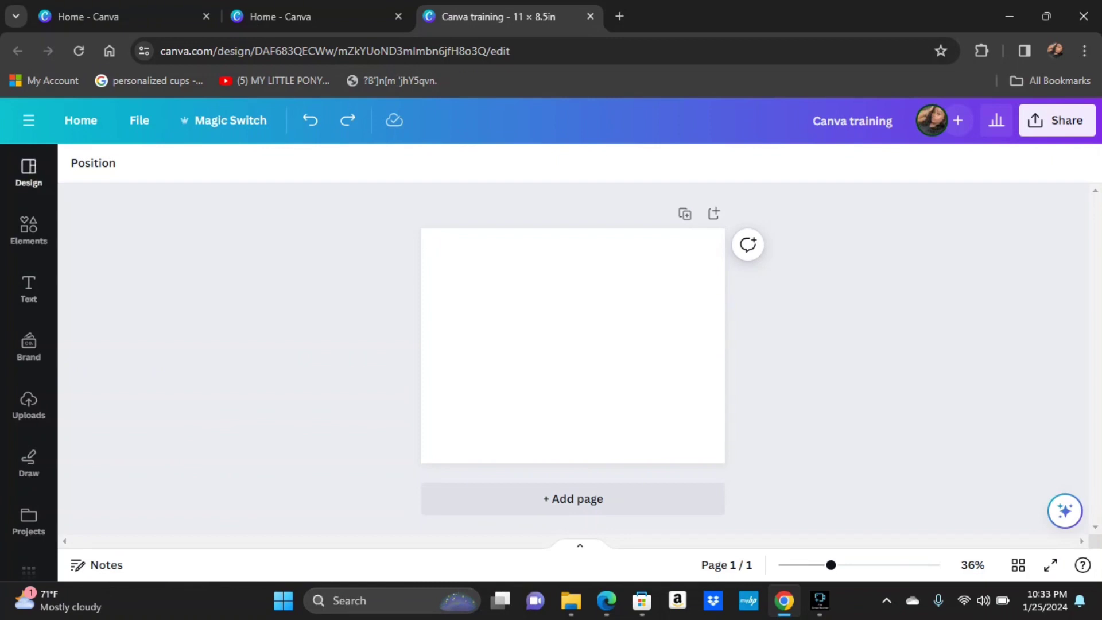
# - Search the design templates for the recent term "Valentine's Day Flyers" and browse the matching layouts
pyautogui.click(29, 171)
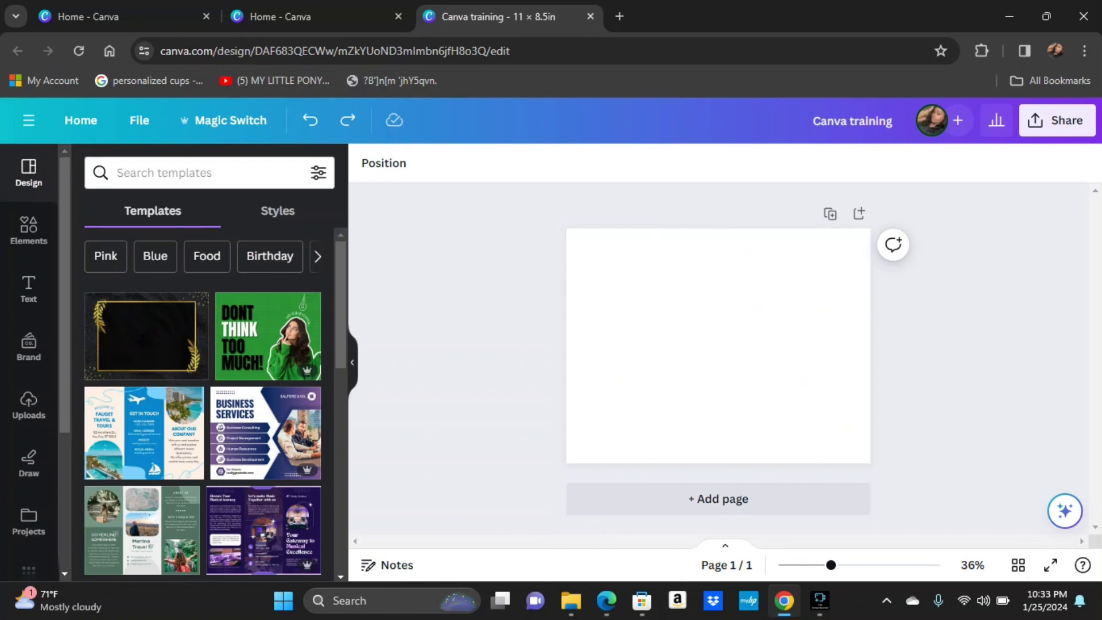
pyautogui.scroll(-3, 203, 405)
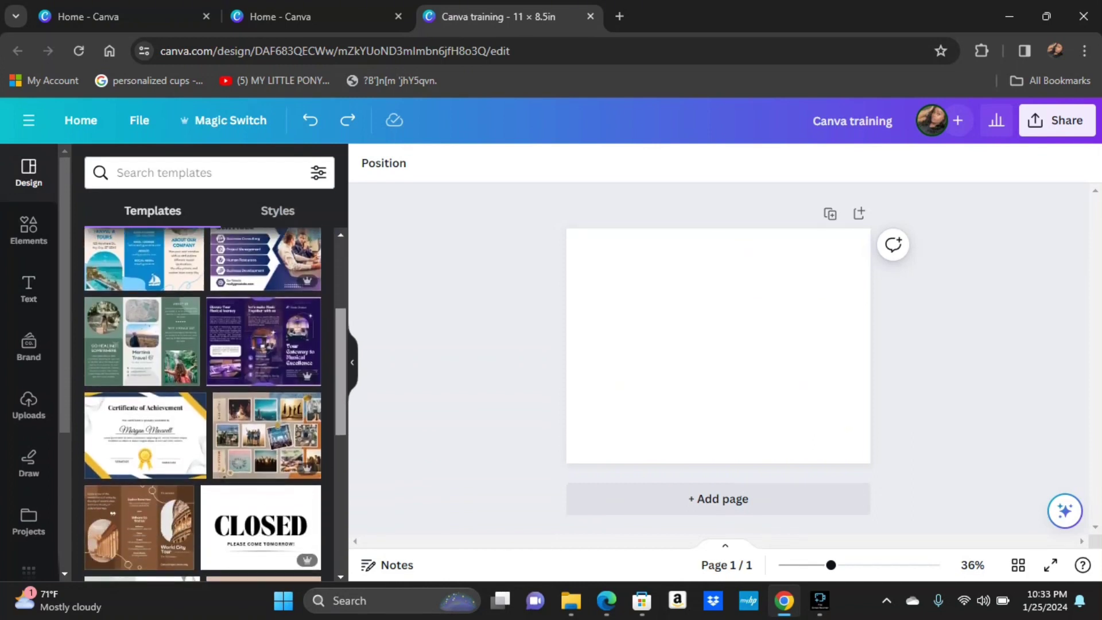
pyautogui.scroll(3, 203, 405)
pyautogui.click(173, 172)
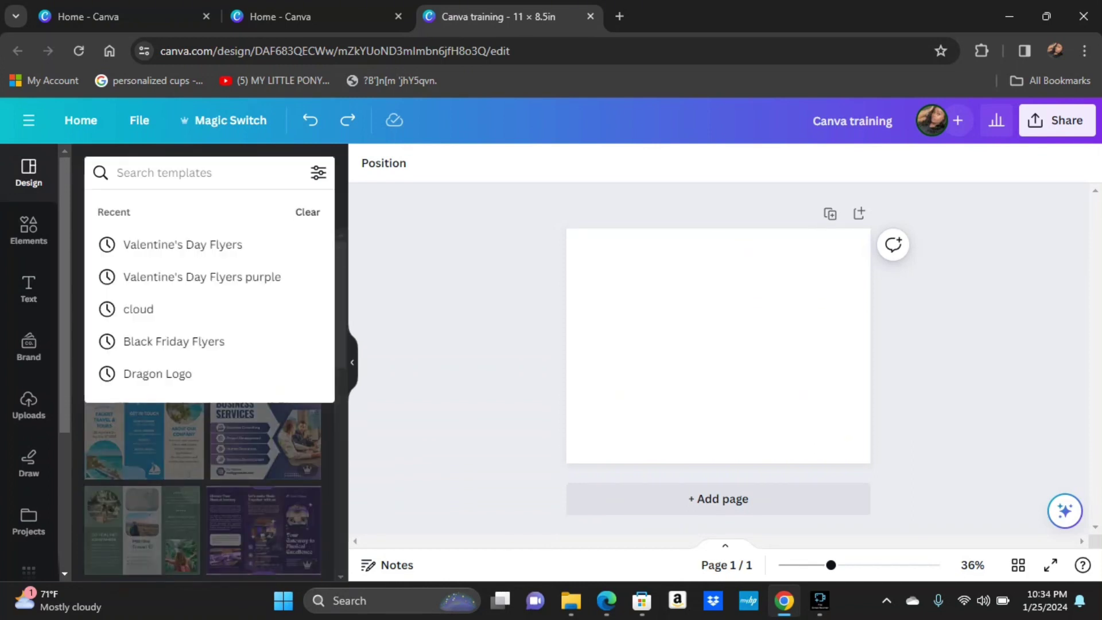
pyautogui.click(182, 244)
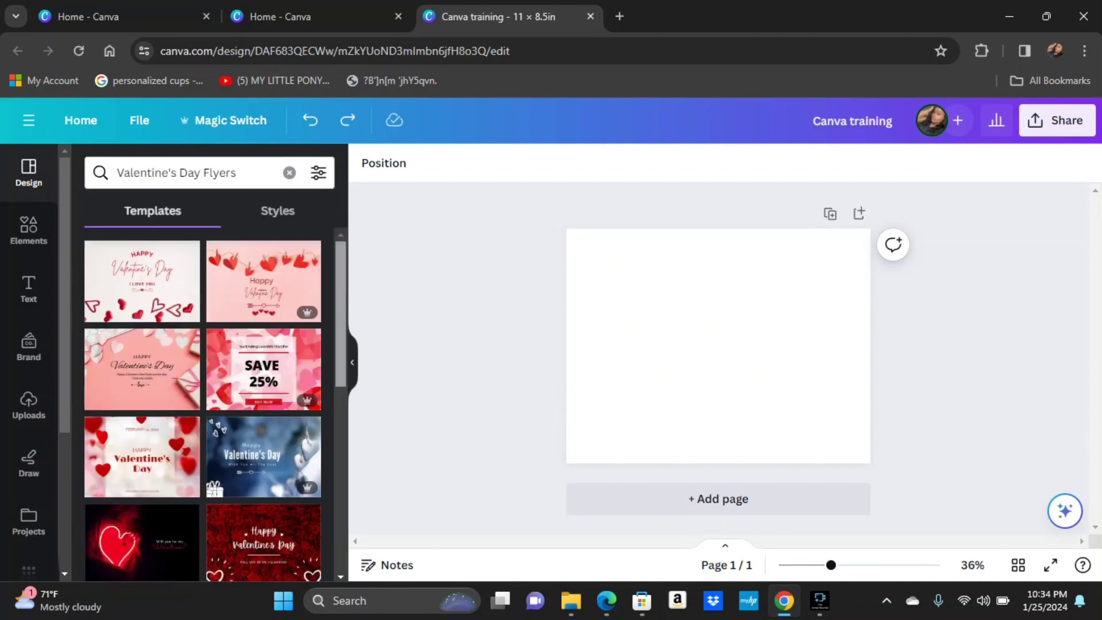
pyautogui.scroll(-6, 202, 405)
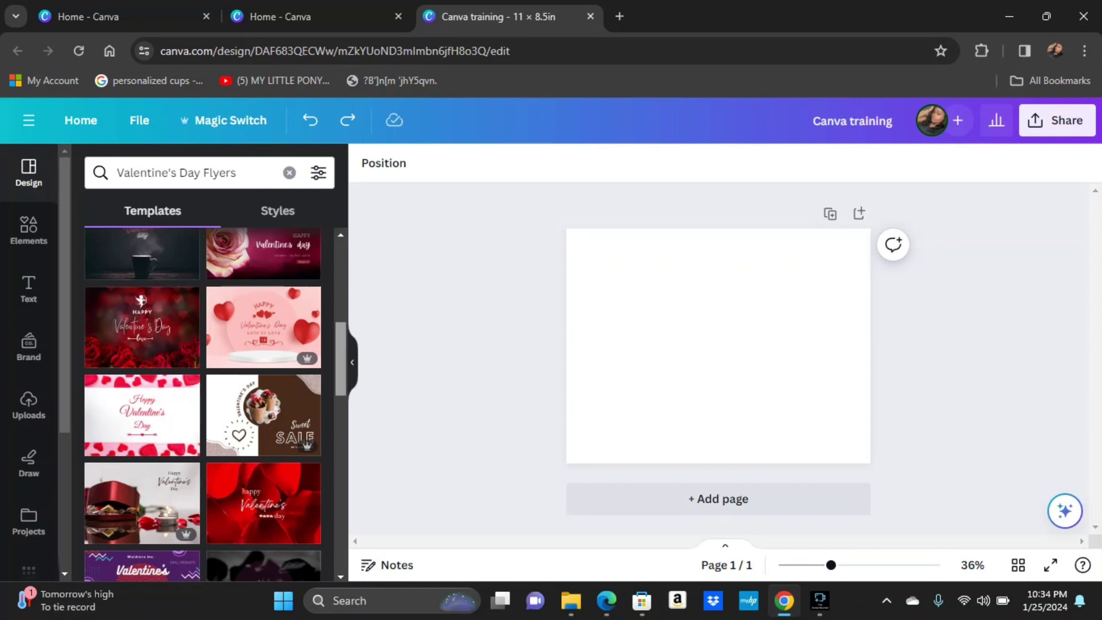
pyautogui.scroll(5, 203, 405)
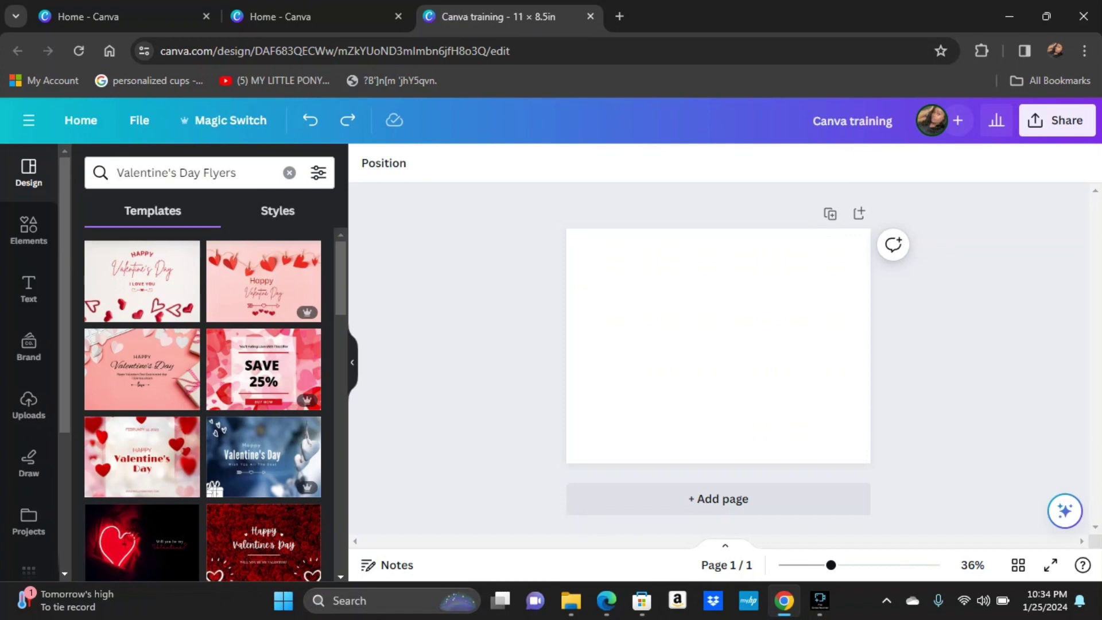
# - Clear the search term in the design styles and review the Brand Kit, color palettes and font sets
pyautogui.click(278, 211)
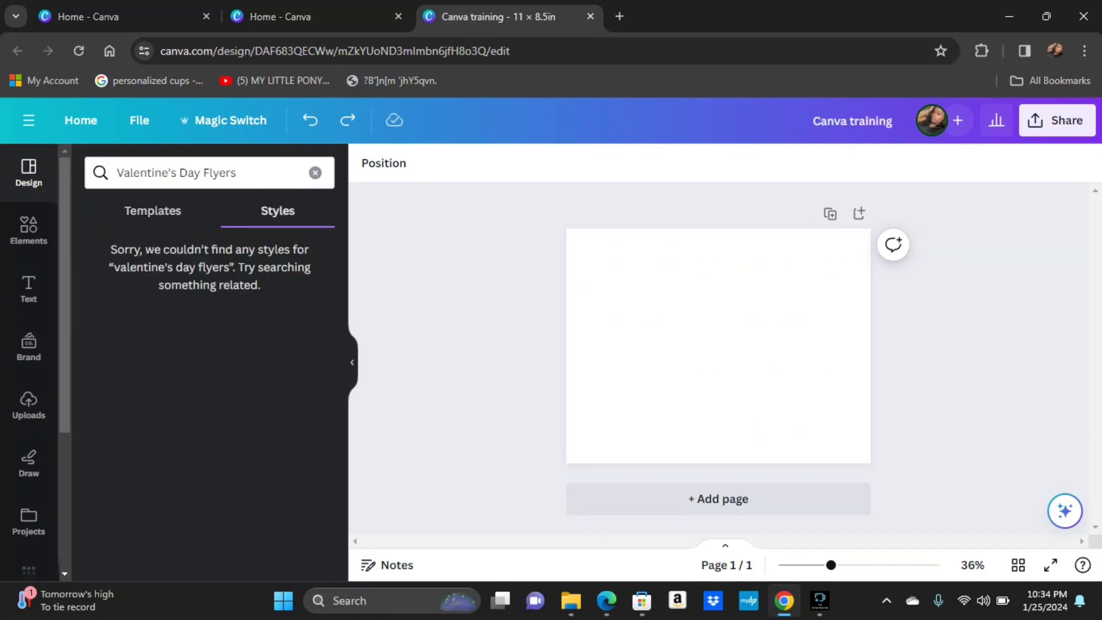
pyautogui.click(315, 173)
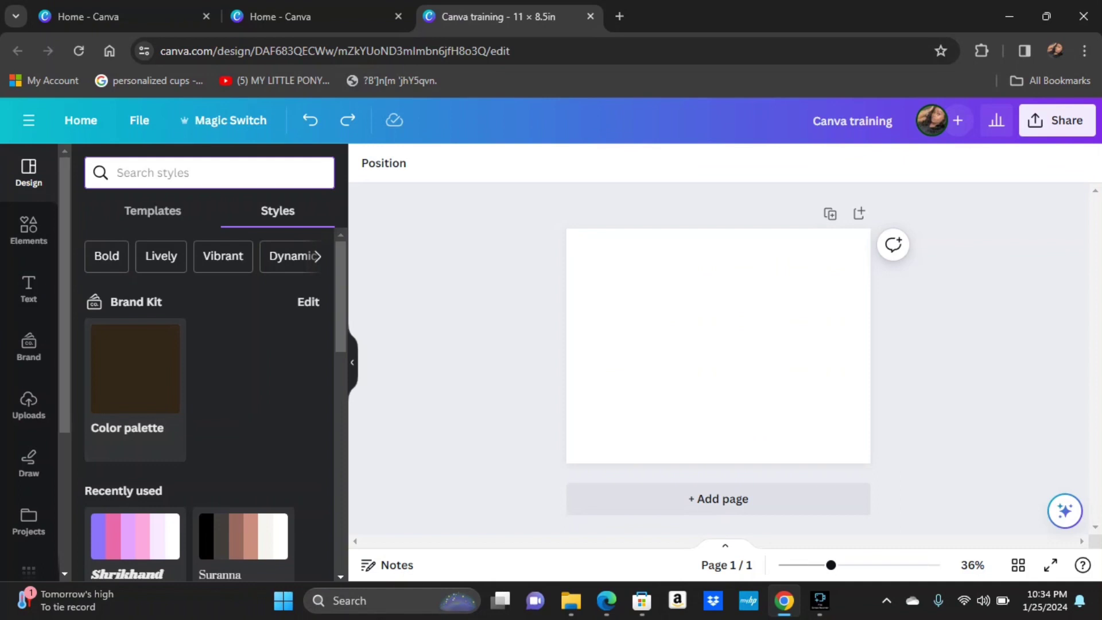
pyautogui.scroll(-5, 216, 405)
pyautogui.scroll(-4, 215, 404)
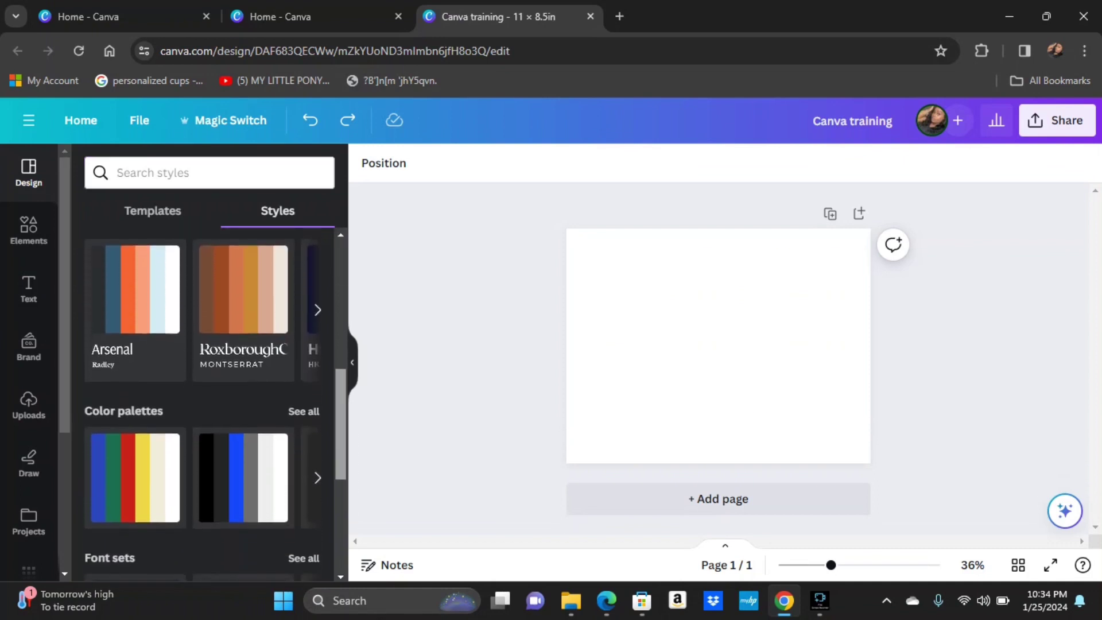
pyautogui.scroll(-3, 215, 405)
pyautogui.scroll(10, 215, 405)
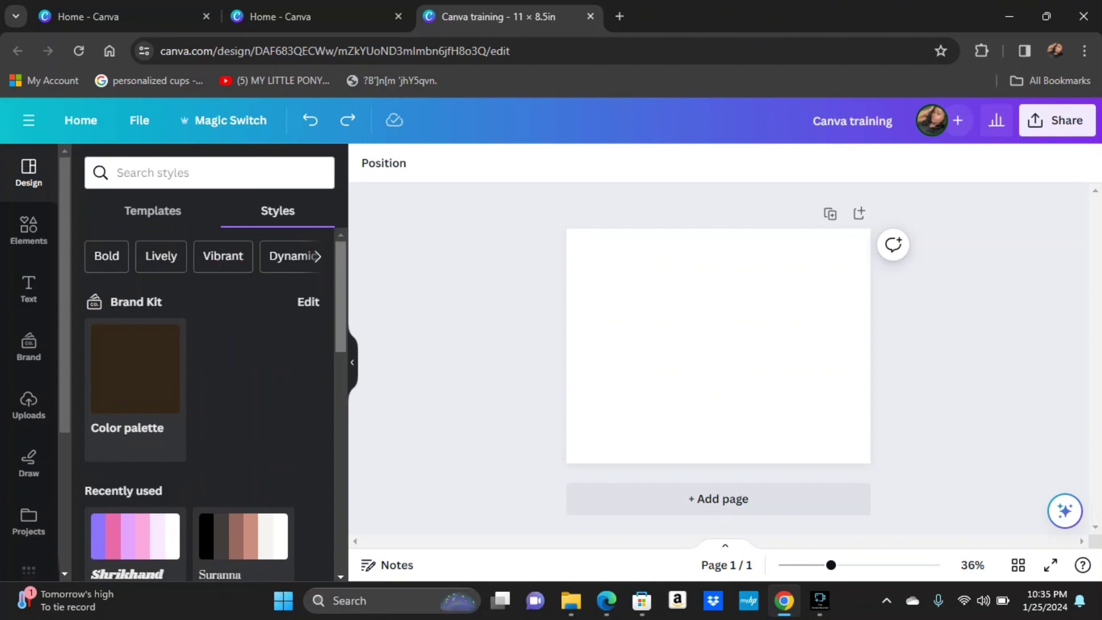
# - Search the elements for the recent term "hearts" and browse the matching shapes, graphics, photos and videos
pyautogui.click(29, 230)
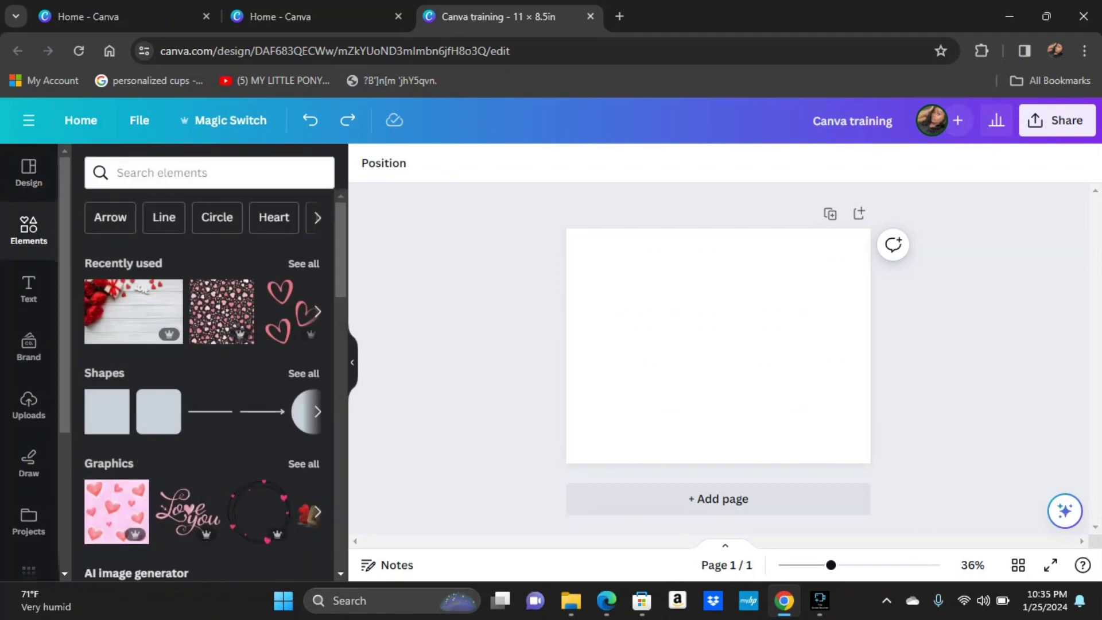
pyautogui.click(117, 172)
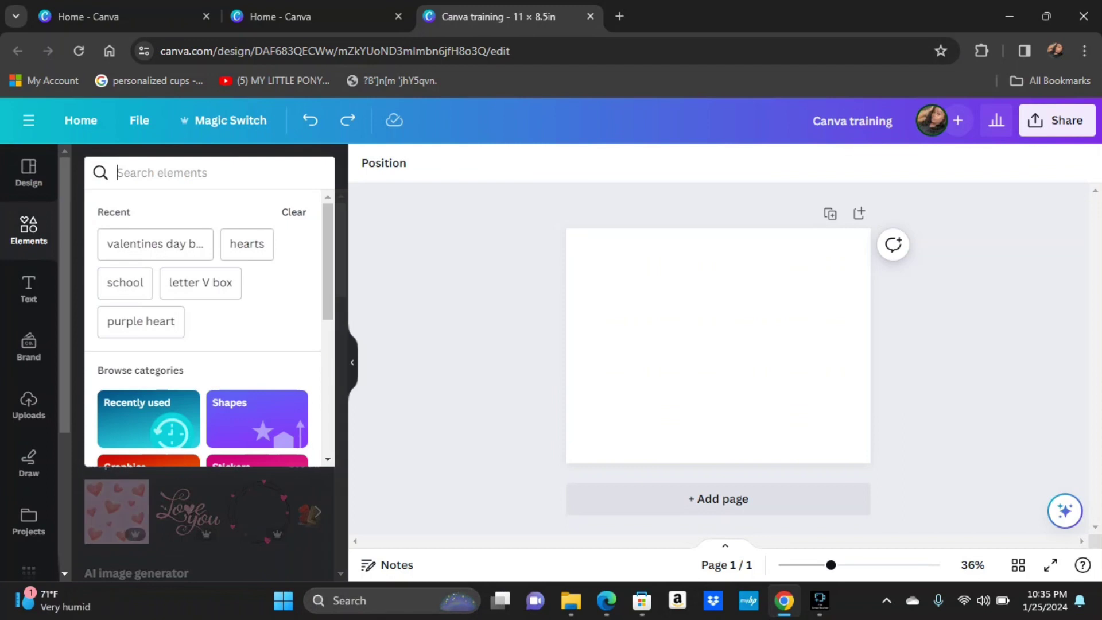
pyautogui.click(247, 243)
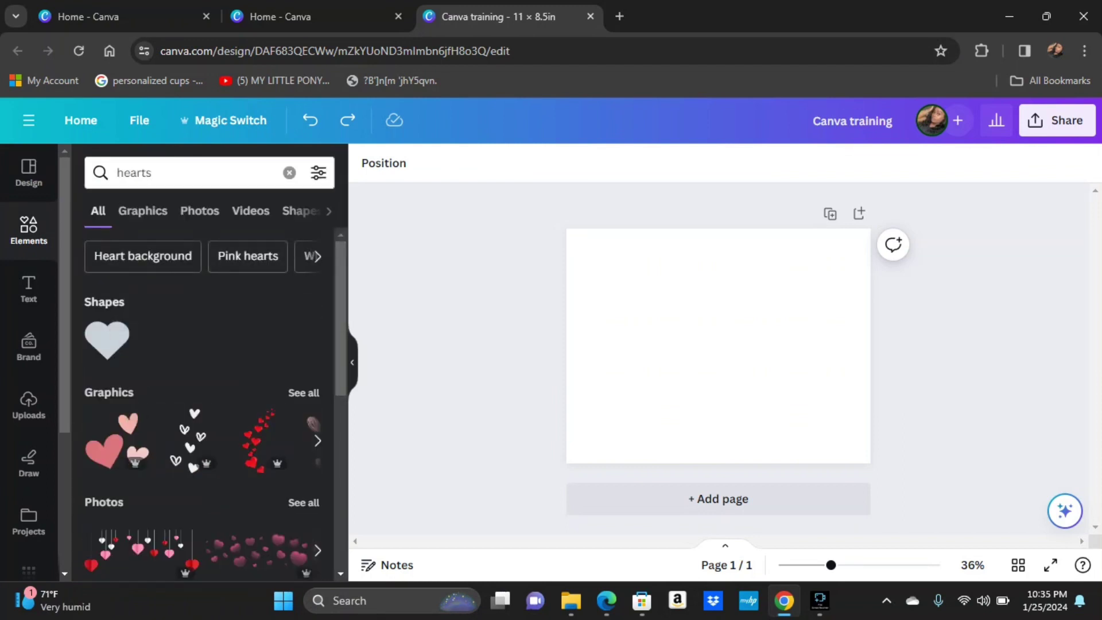
pyautogui.scroll(-1, 106, 338)
pyautogui.scroll(-1, 106, 338)
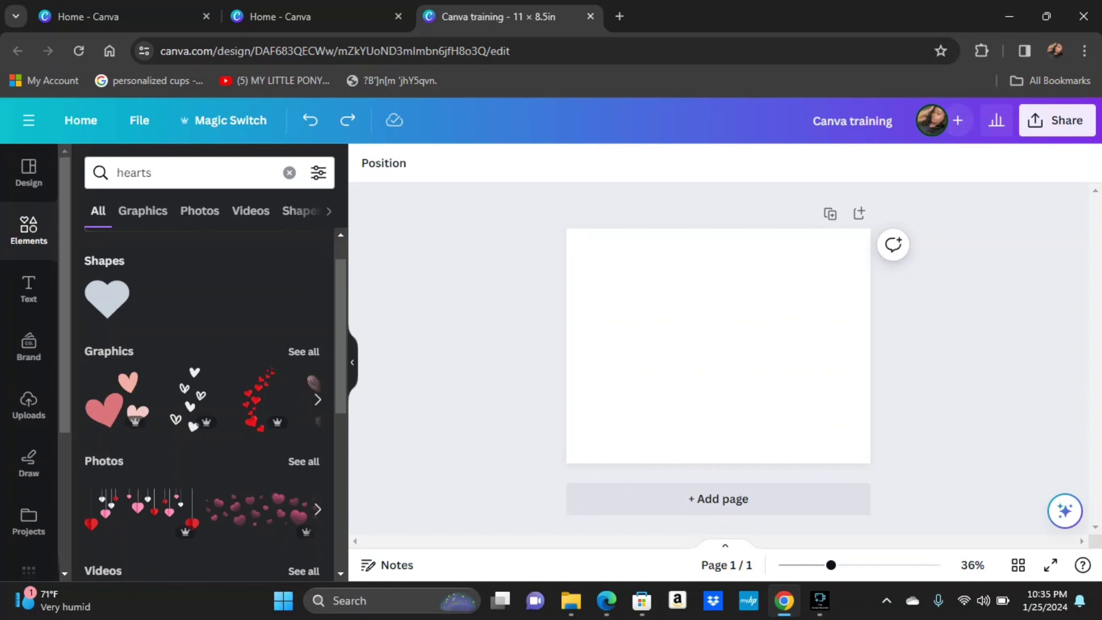
# - Add the scattered hearts graphic and the hanging paper hearts photo, placing the photo along the page's upper edge
pyautogui.click(190, 398)
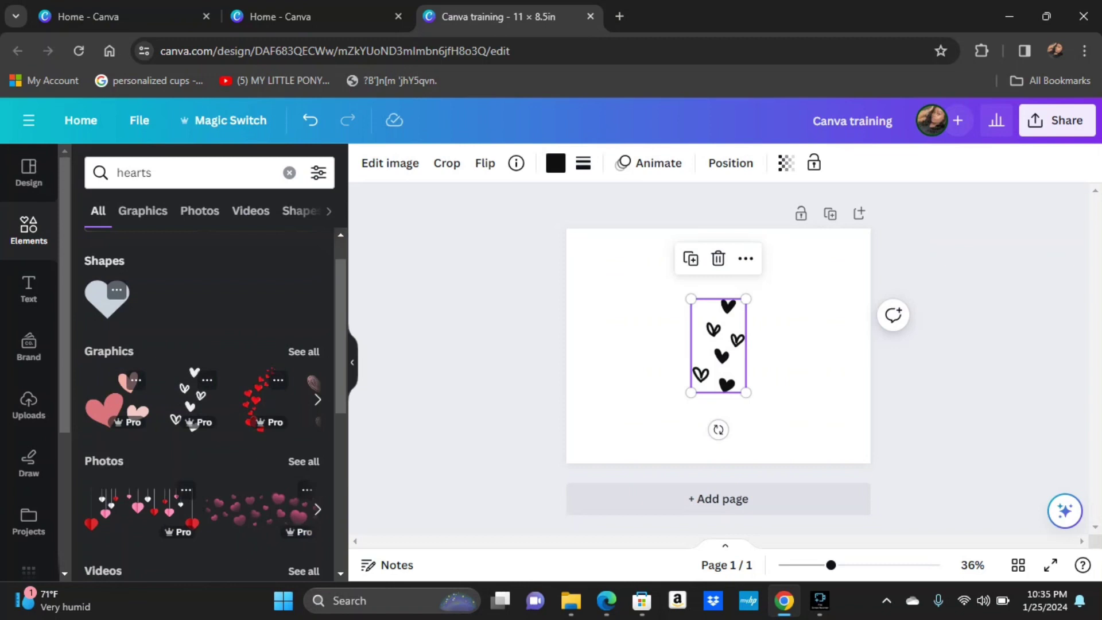
pyautogui.click(141, 508)
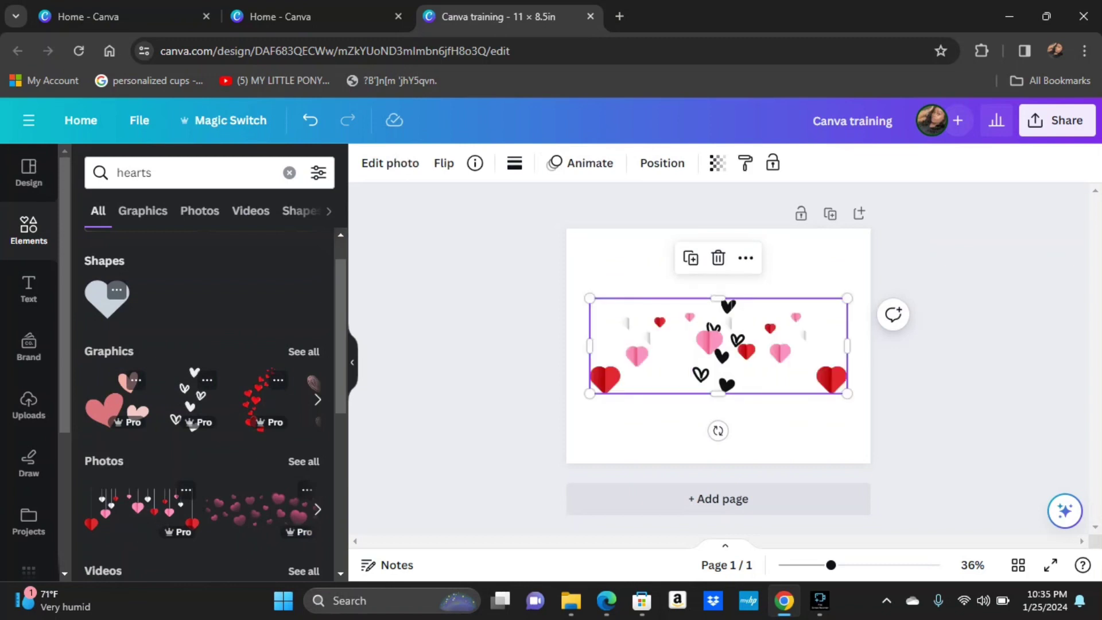
pyautogui.moveTo(718, 345); pyautogui.dragTo(725, 276)
pyautogui.moveTo(792, 304); pyautogui.dragTo(791, 304)
# - Delete the black hearts graphic and the hanging hearts photo from the page
pyautogui.click(727, 386)
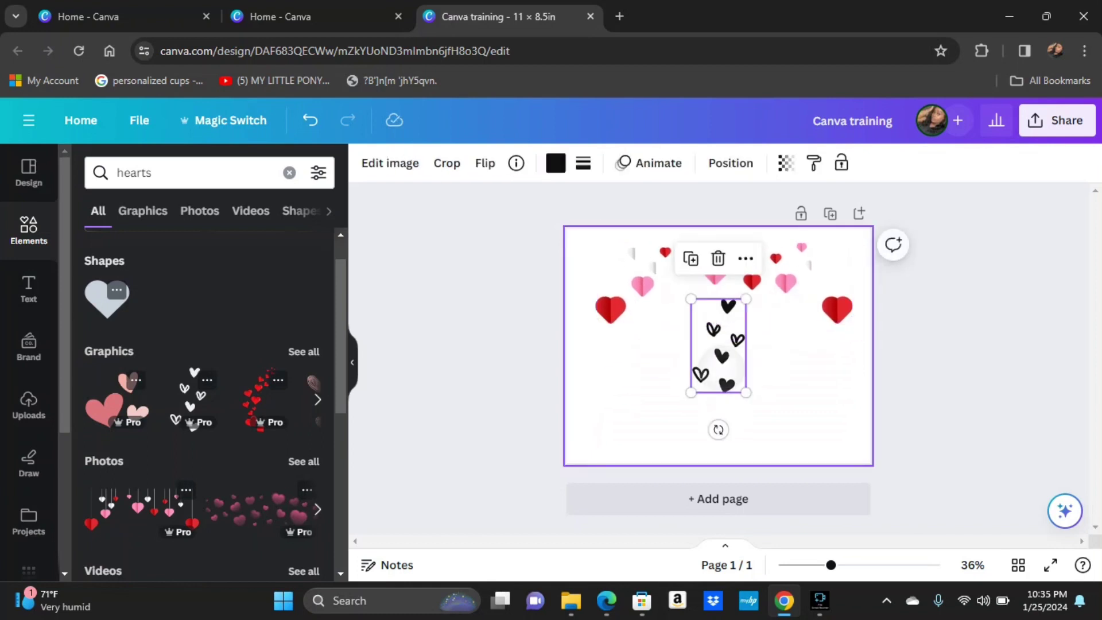
pyautogui.press('Delete')
pyautogui.click(780, 281)
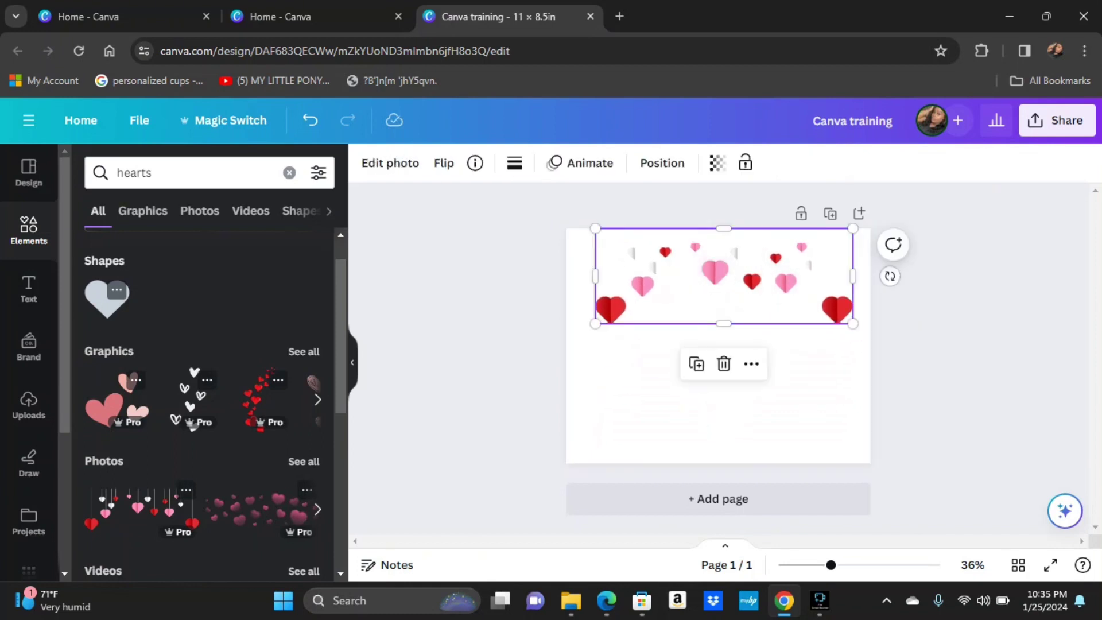
pyautogui.press('Delete')
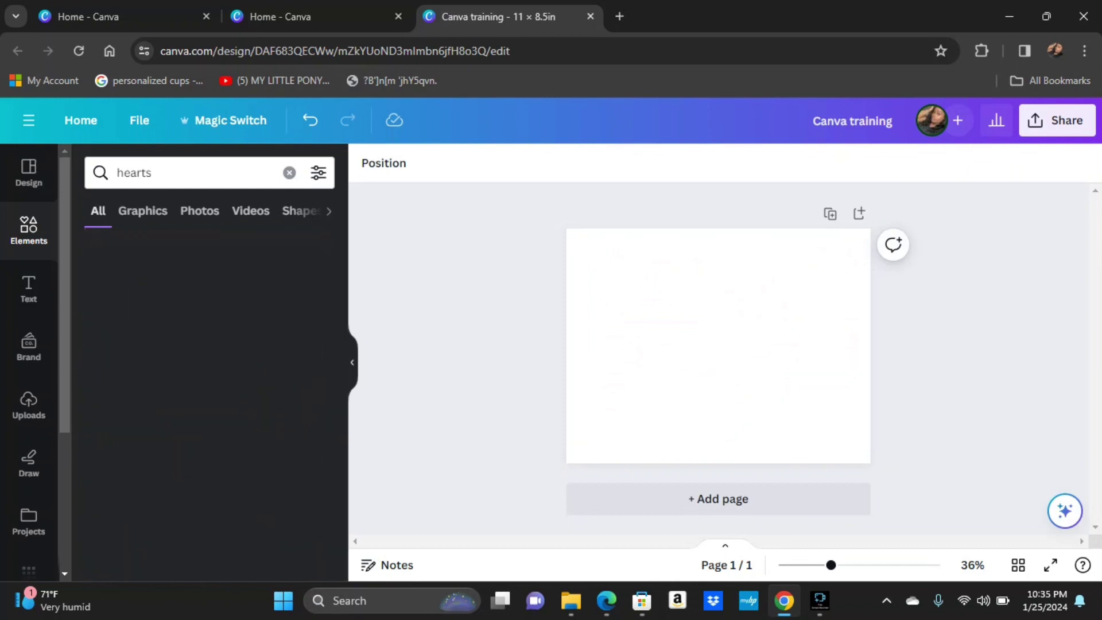
# - Show all photos matching "hearts" and add the photo of two interlocking red rose hearts to the page
pyautogui.click(304, 461)
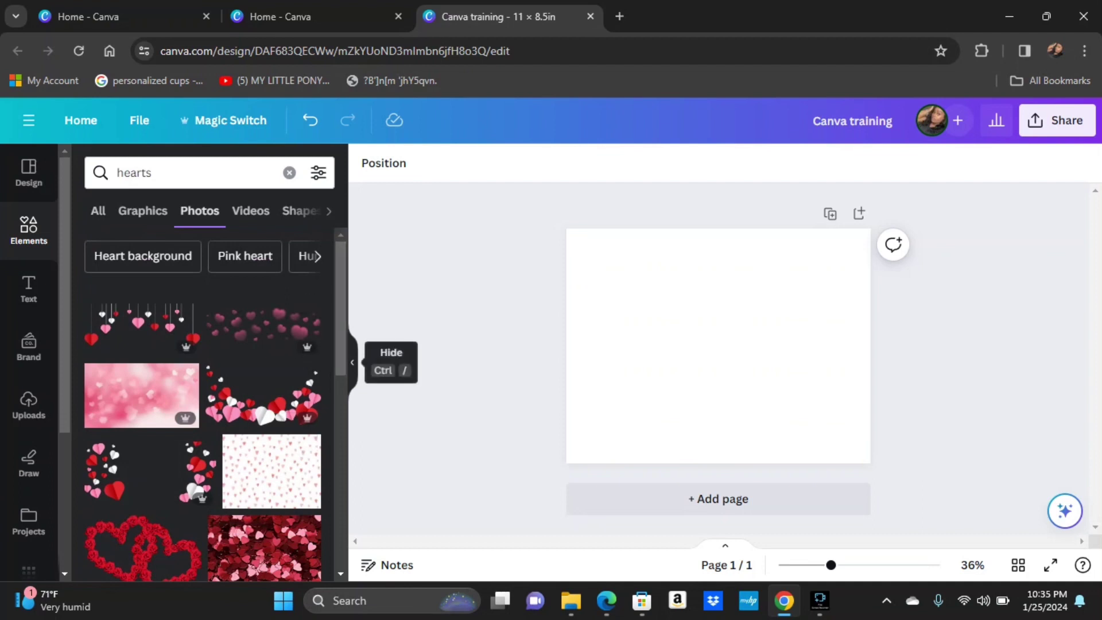
pyautogui.scroll(-2, 204, 402)
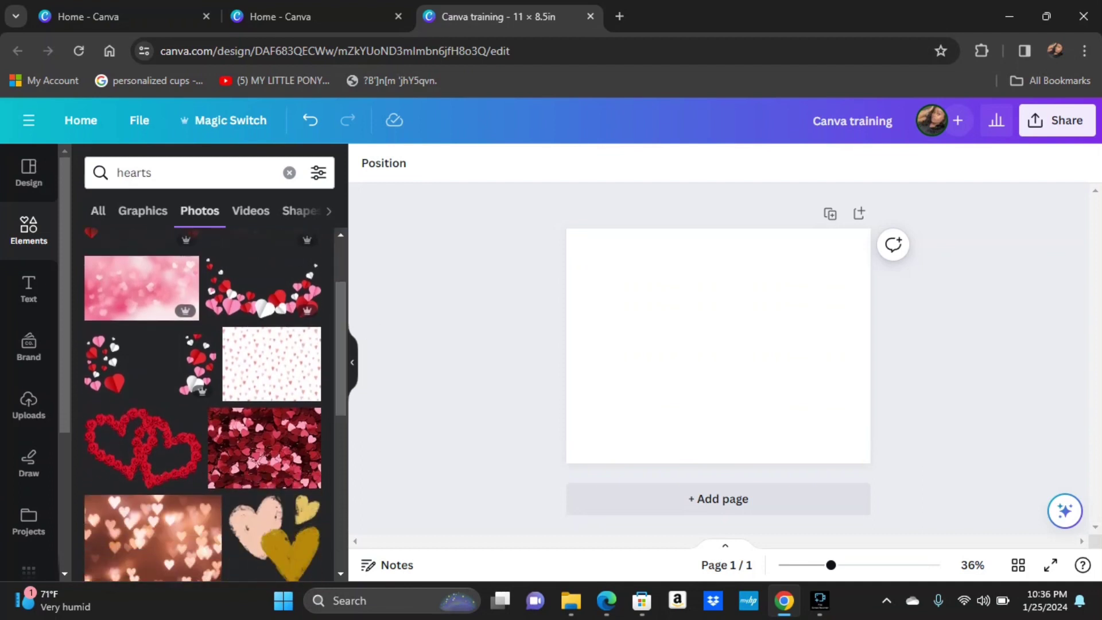
pyautogui.click(144, 448)
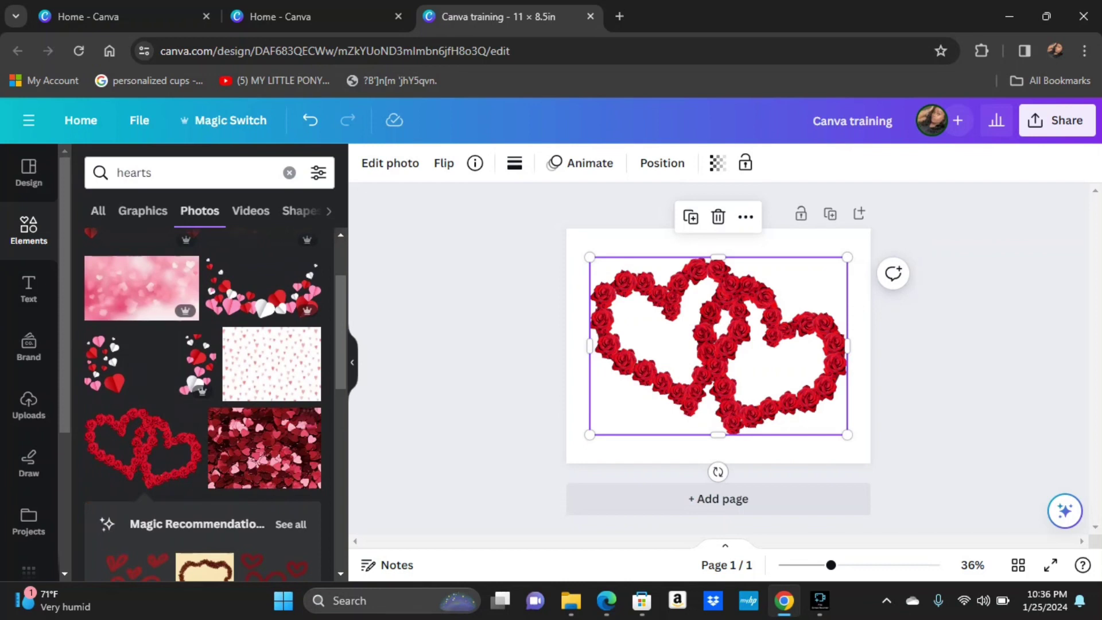
# - Add the red ribbon heart photo and arrange it at the page's lower edge, with the rose hearts at the upper edge
pyautogui.scroll(-10, 203, 402)
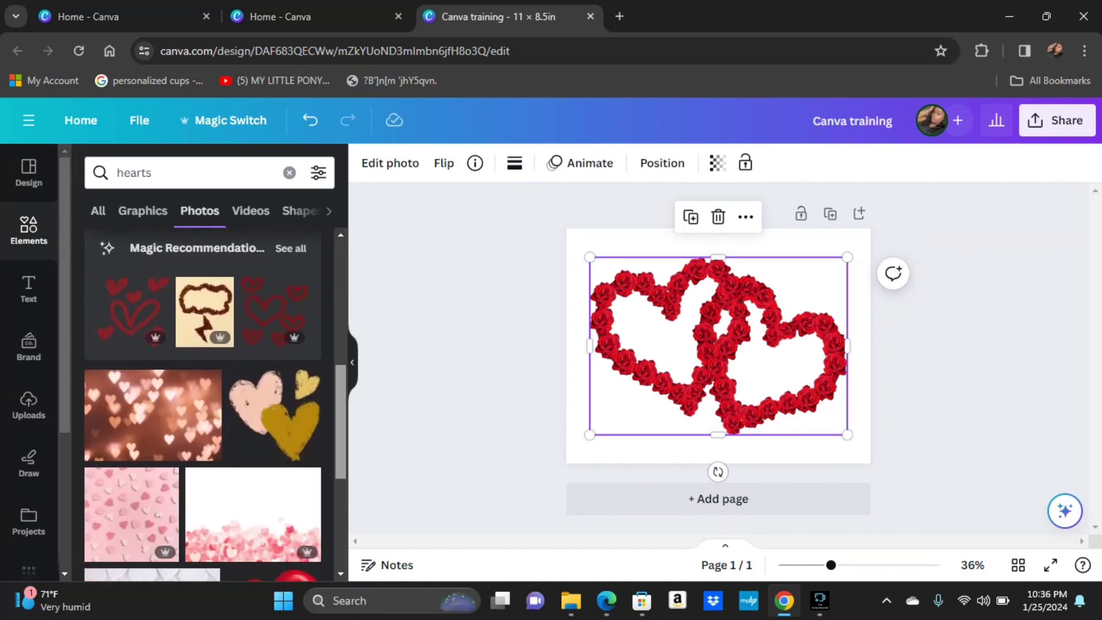
pyautogui.scroll(-3, 202, 402)
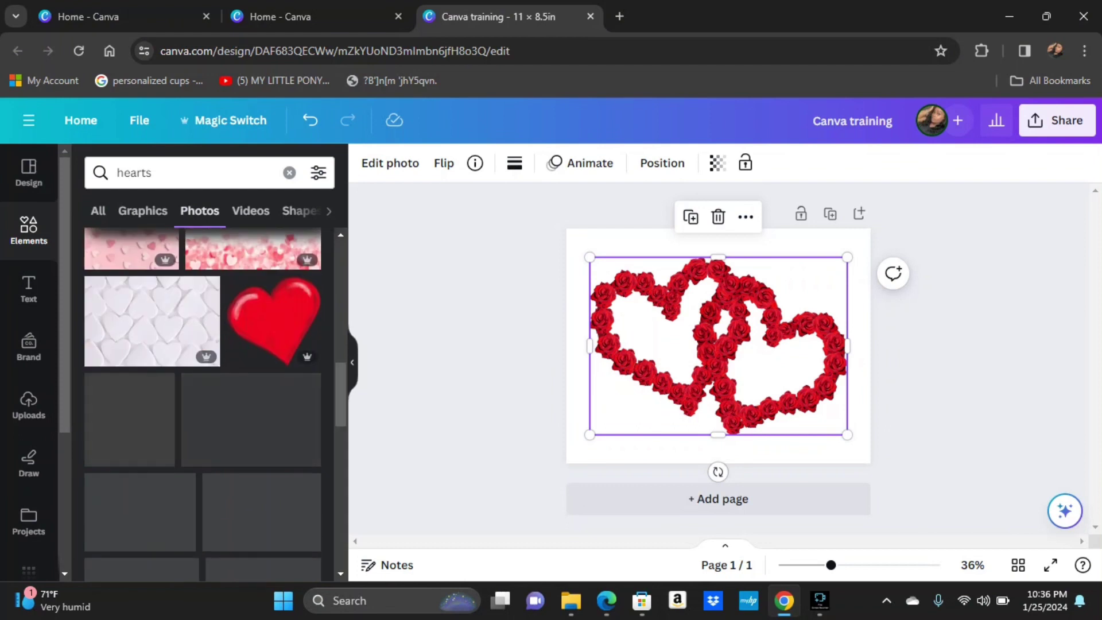
pyautogui.scroll(-4, 202, 402)
pyautogui.click(262, 412)
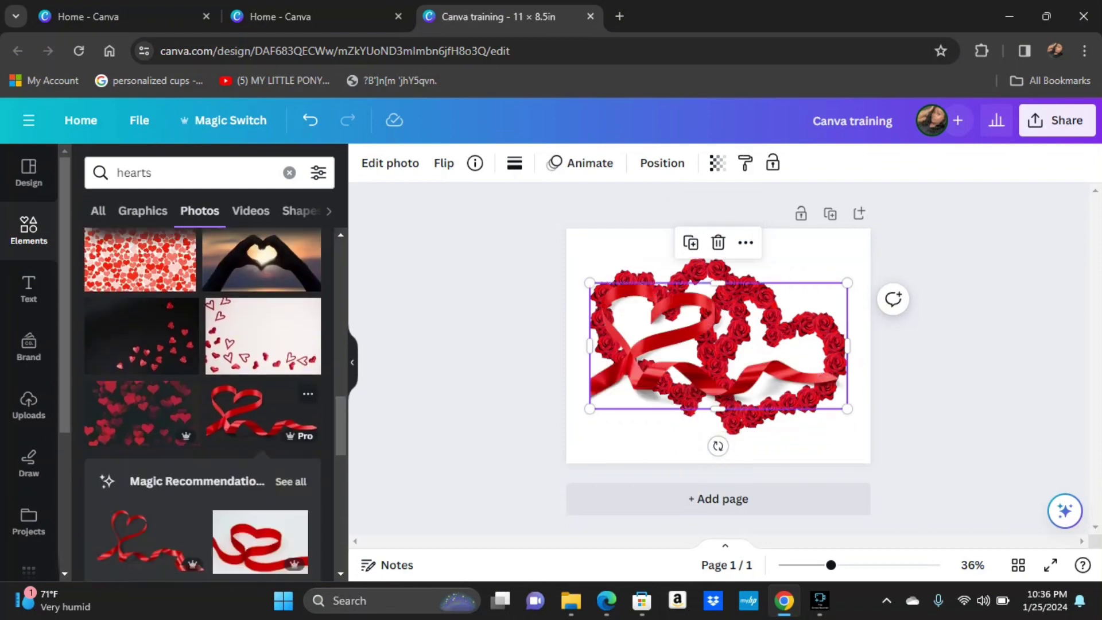
pyautogui.moveTo(718, 345); pyautogui.dragTo(712, 408)
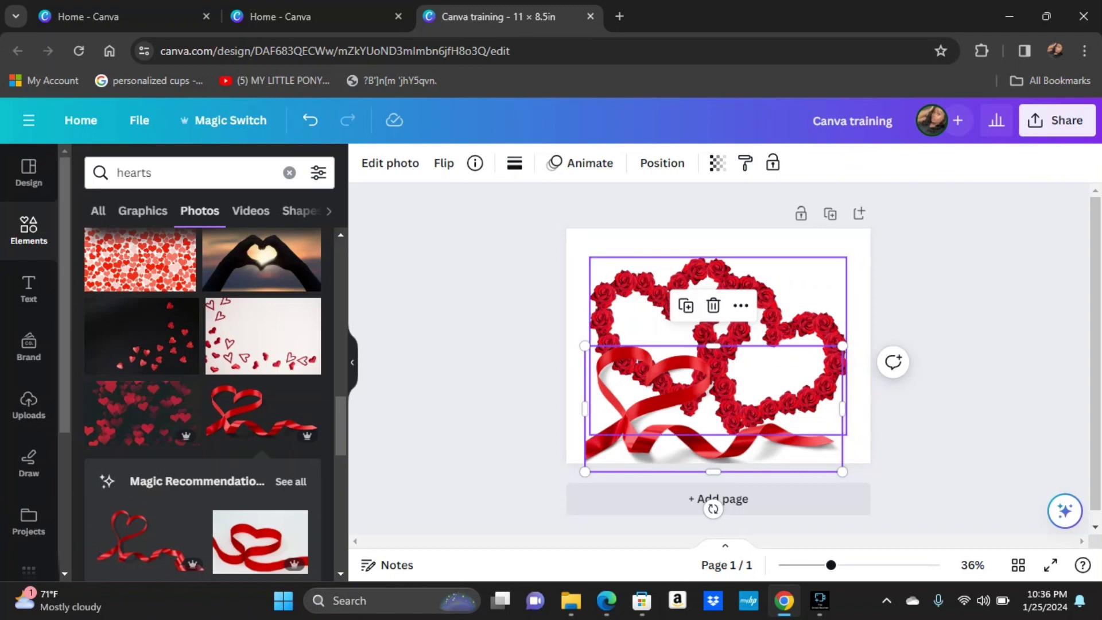
pyautogui.click(712, 336)
pyautogui.moveTo(712, 336); pyautogui.dragTo(712, 306)
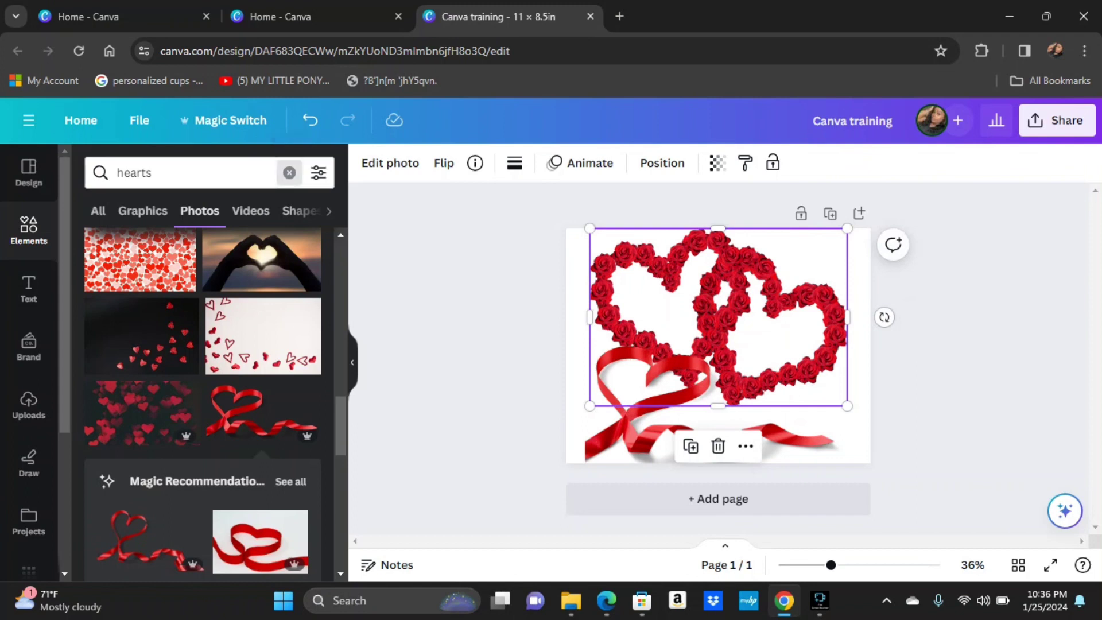
# - Clear the "hearts" search and delete both the rose hearts and ribbon heart photos from the page
pyautogui.click(289, 173)
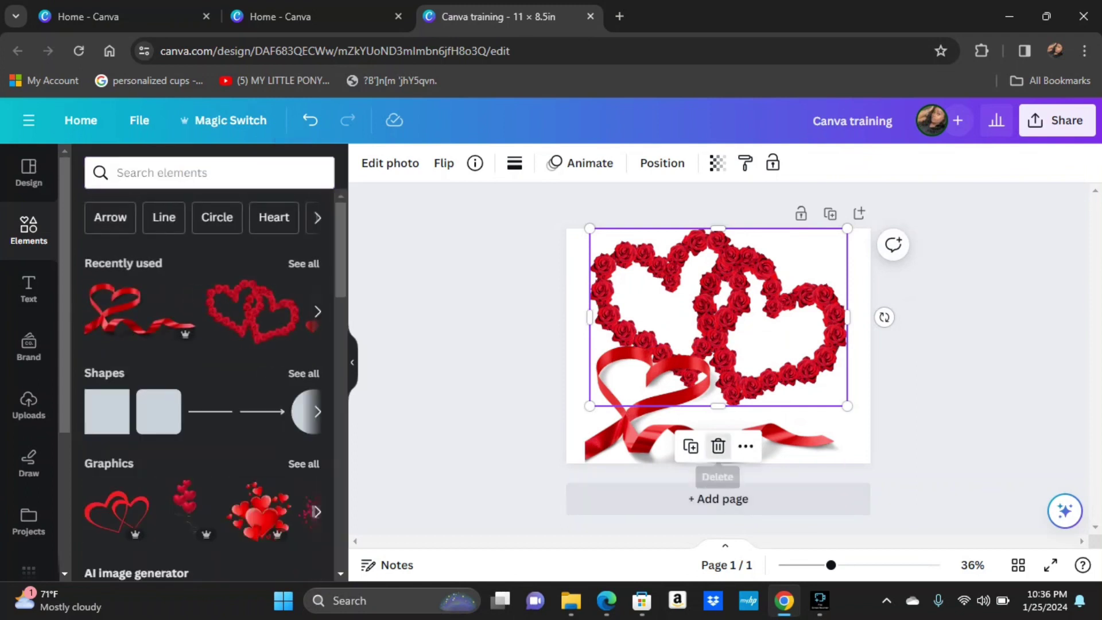
pyautogui.click(718, 446)
pyautogui.click(713, 306)
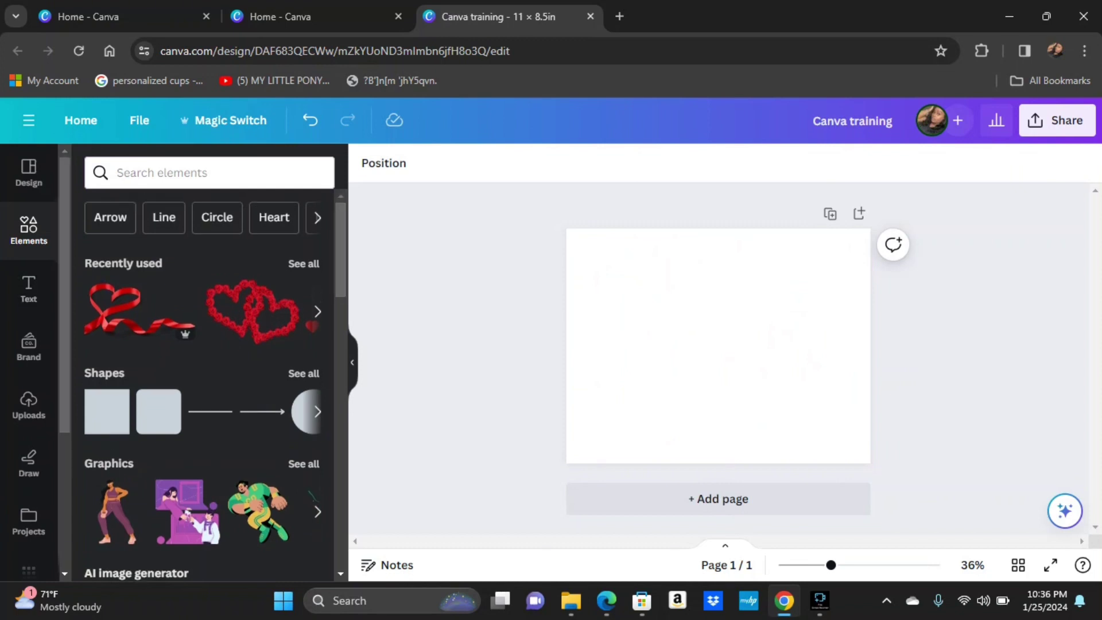
# - Add the sticker of the figure in red and yellow clothes holding a gold ingot, and delete it again
pyautogui.scroll(-5, 216, 385)
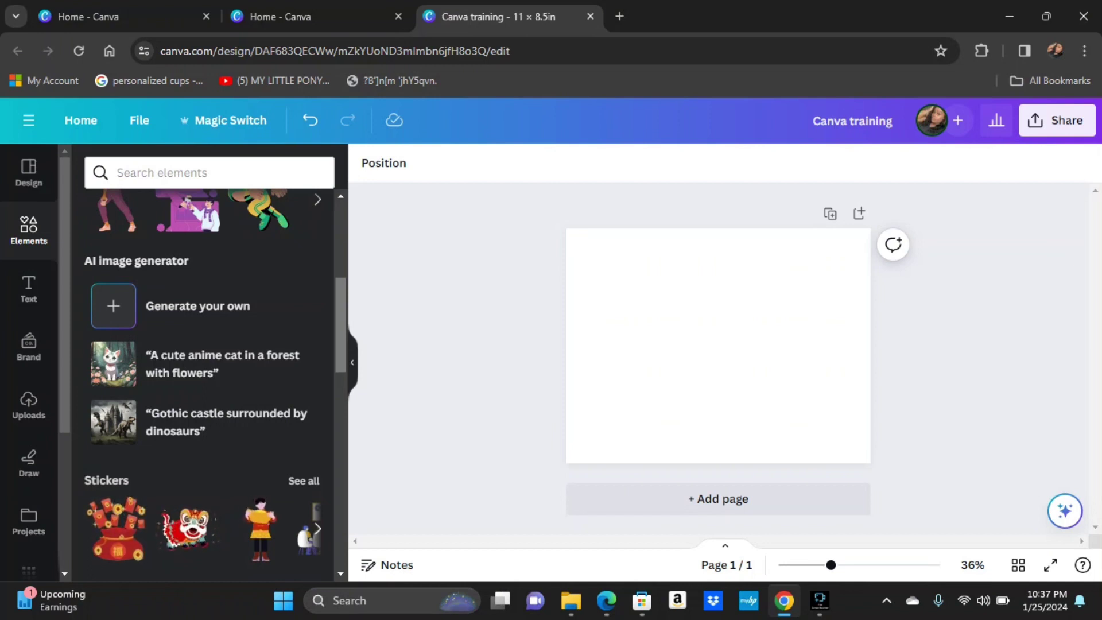
pyautogui.scroll(-4, 215, 385)
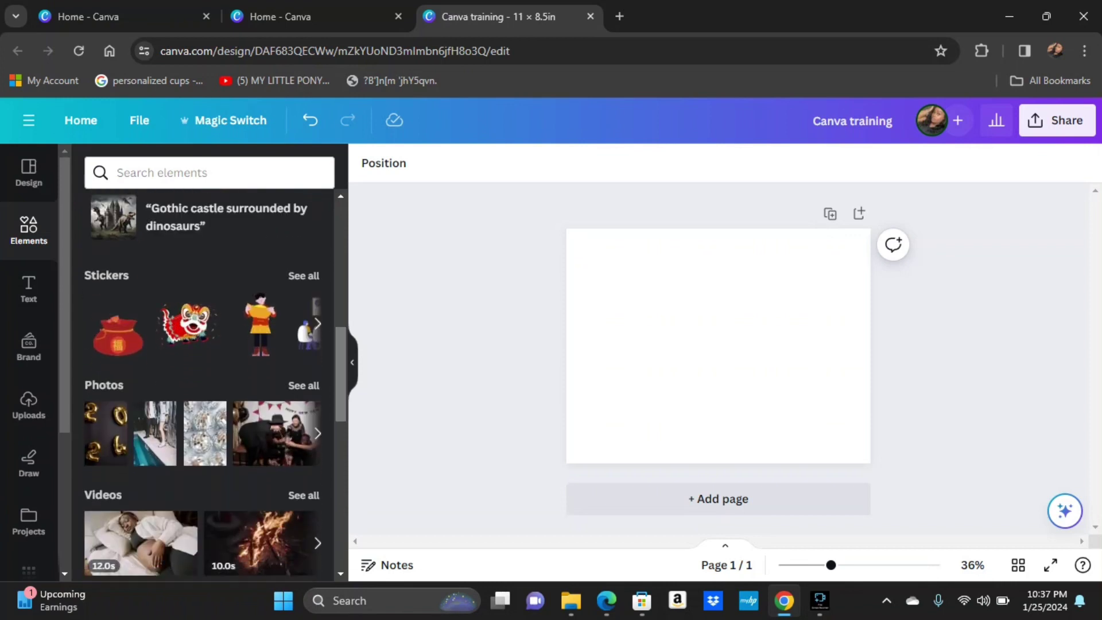
pyautogui.click(260, 324)
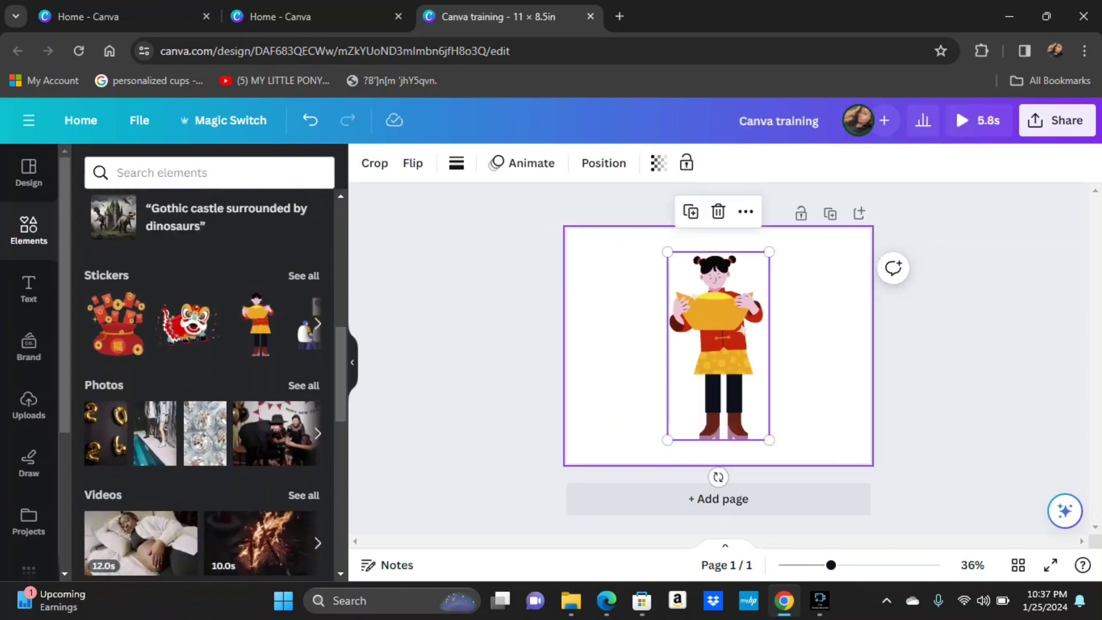
pyautogui.click(718, 212)
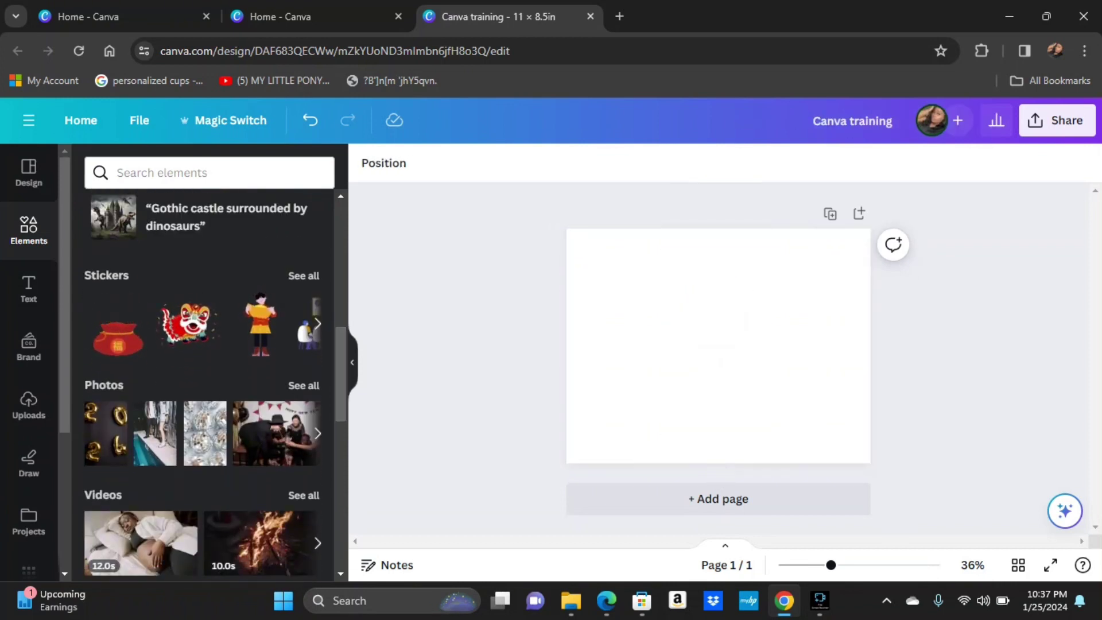
# - Add the 12-second video of the pregnant woman lying in bed to the page, and delete it again
pyautogui.scroll(-5, 215, 382)
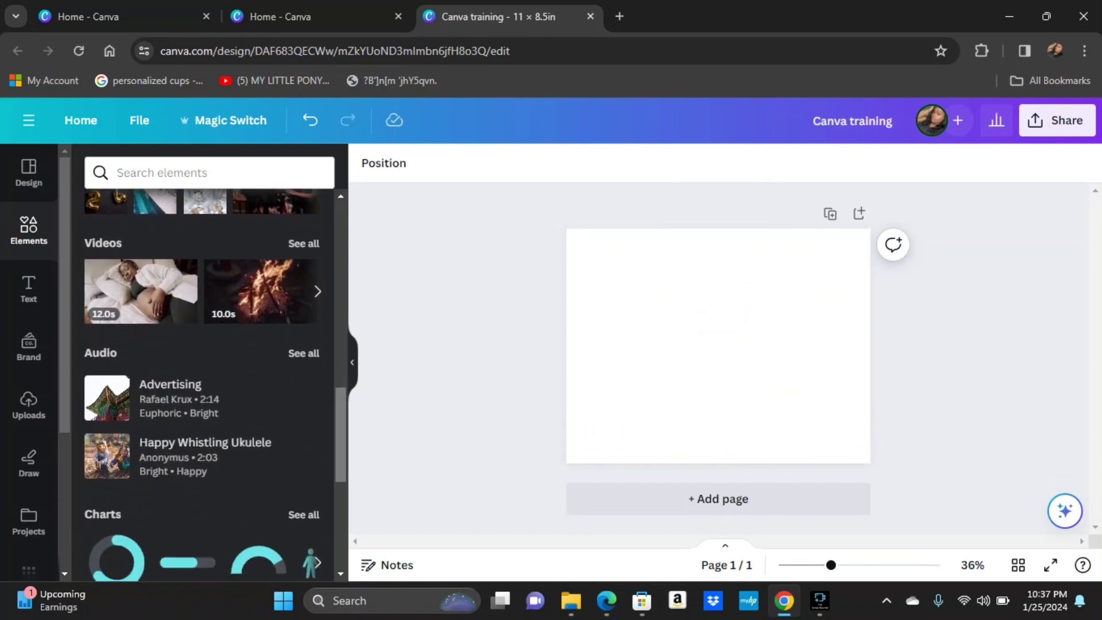
pyautogui.click(141, 290)
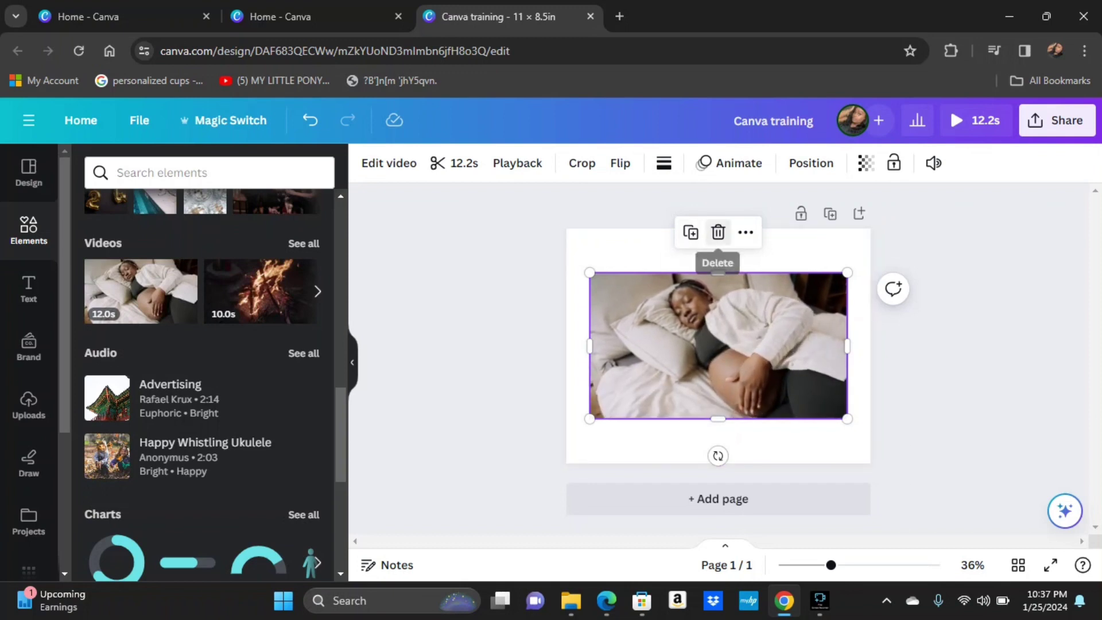
pyautogui.click(718, 232)
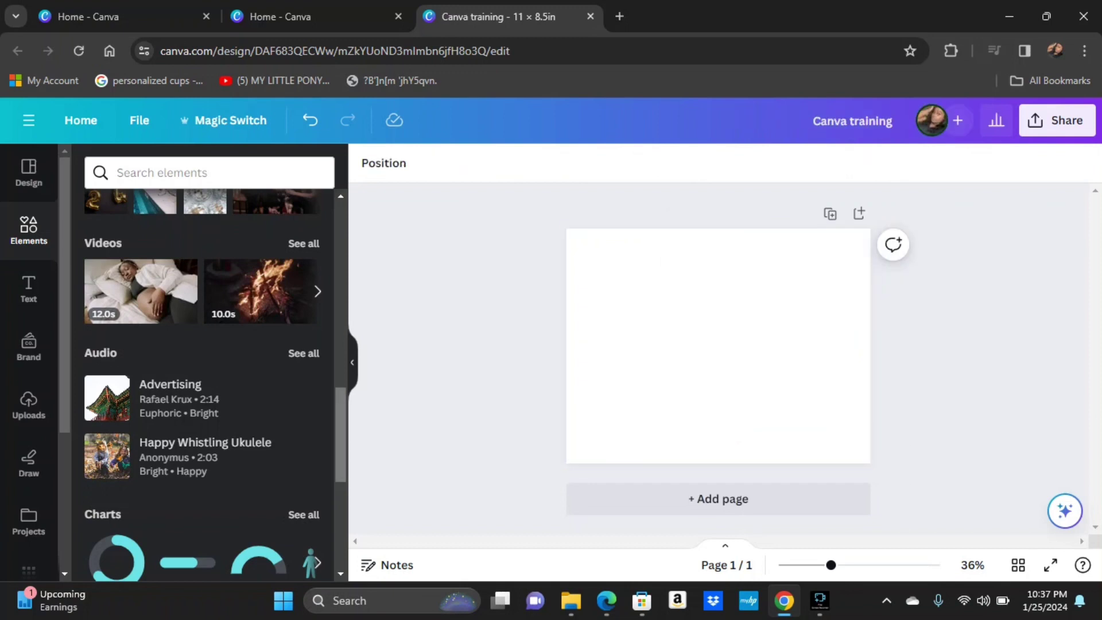
# - Show all frames and add the desktop monitor frame and the tablet frame from Devices to the page
pyautogui.scroll(-7, 212, 385)
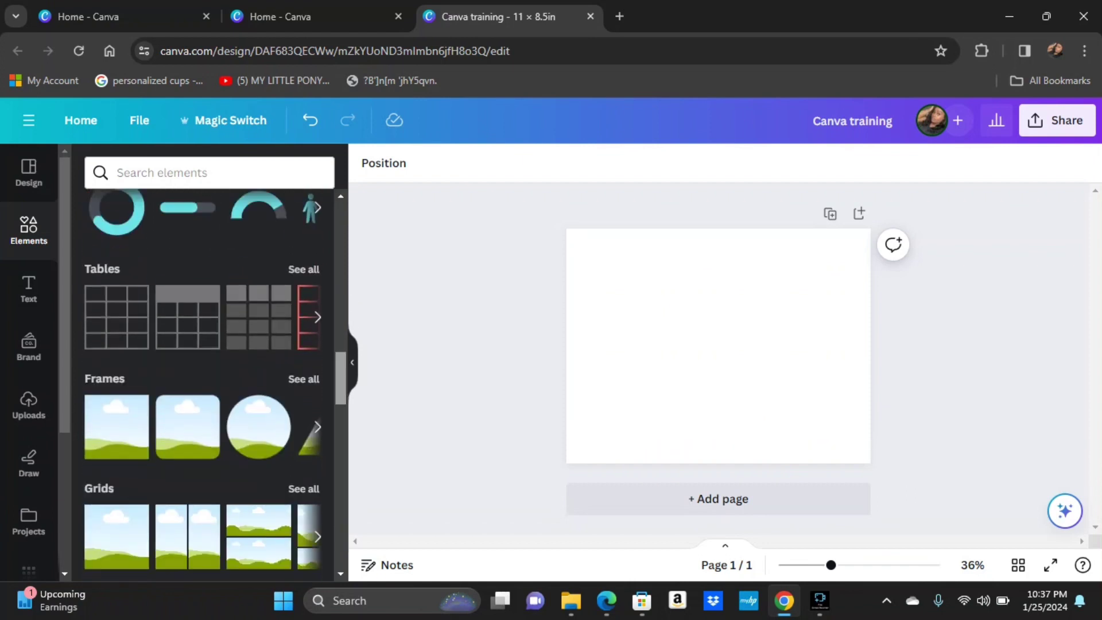
pyautogui.scroll(-1, 213, 385)
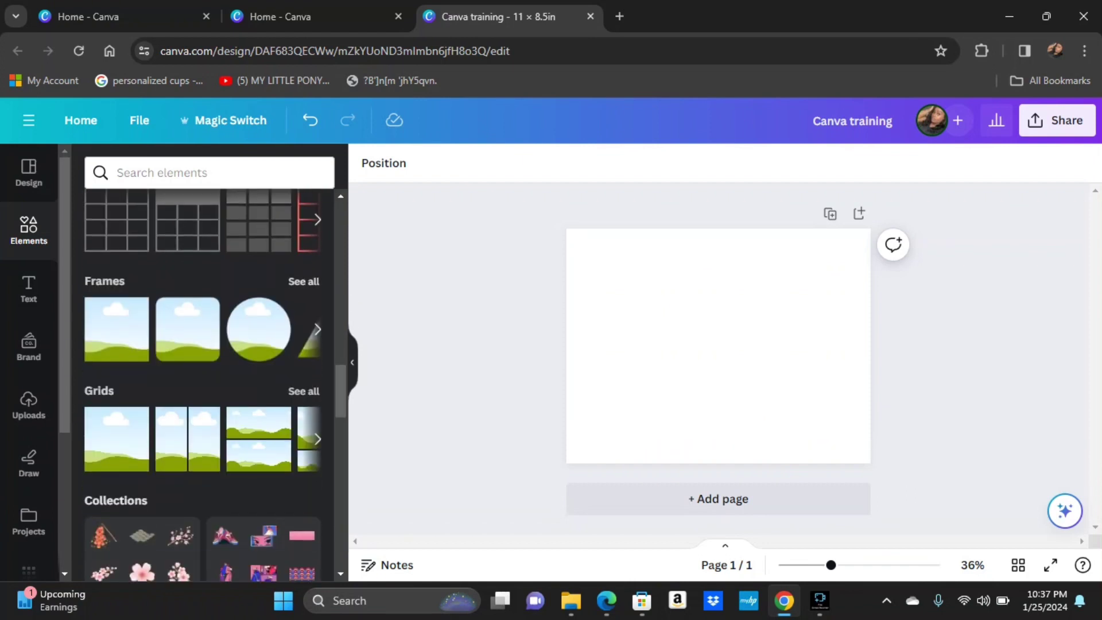
pyautogui.click(303, 282)
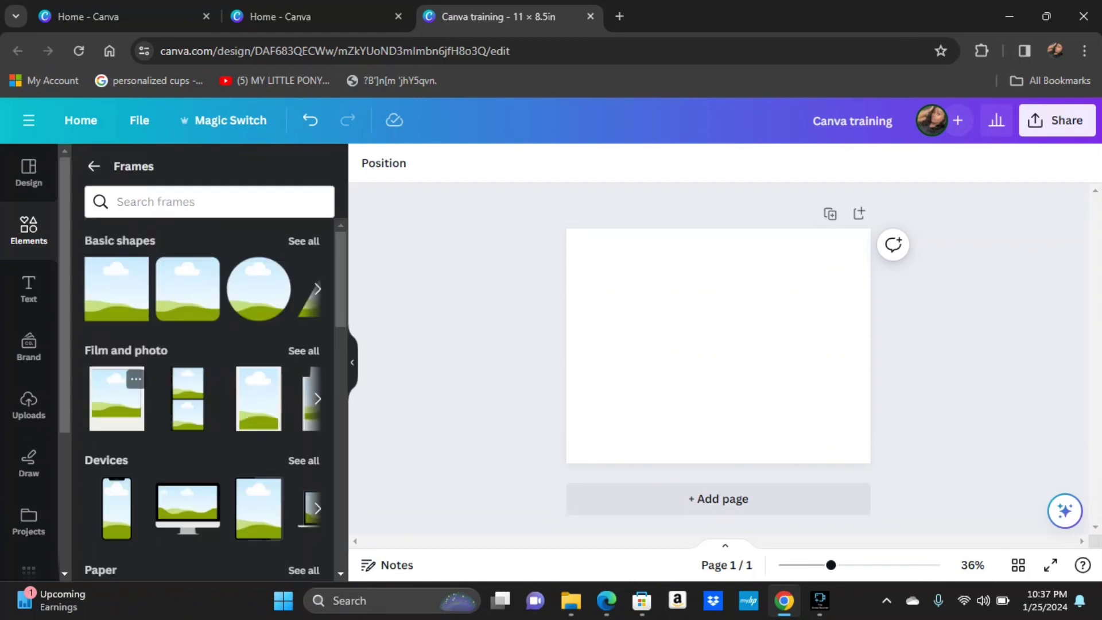
pyautogui.click(188, 505)
pyautogui.click(718, 436)
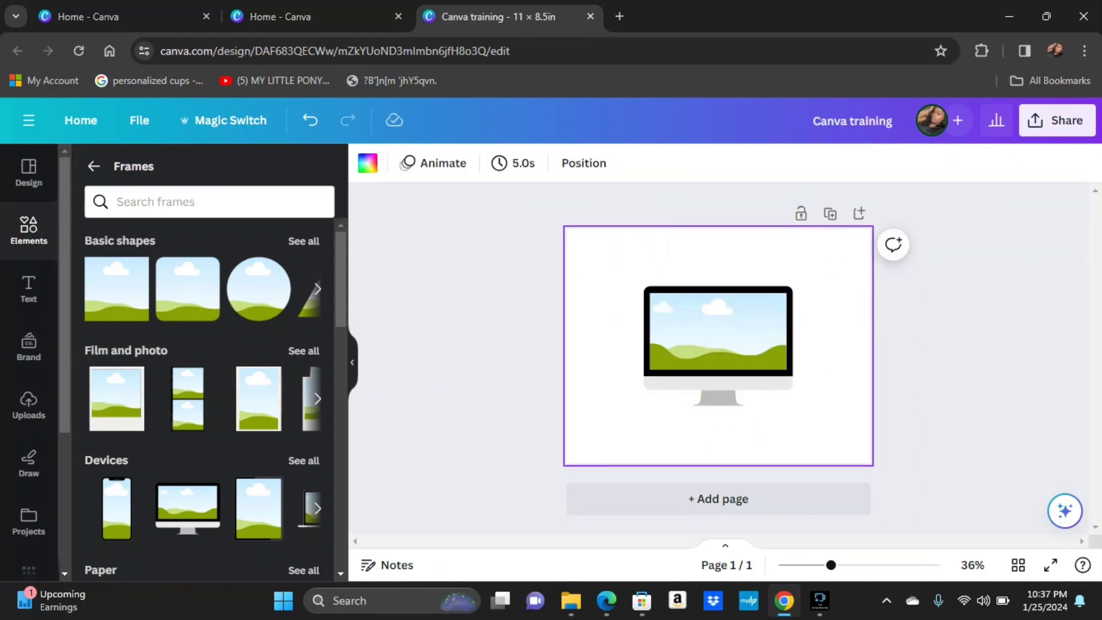
pyautogui.click(258, 508)
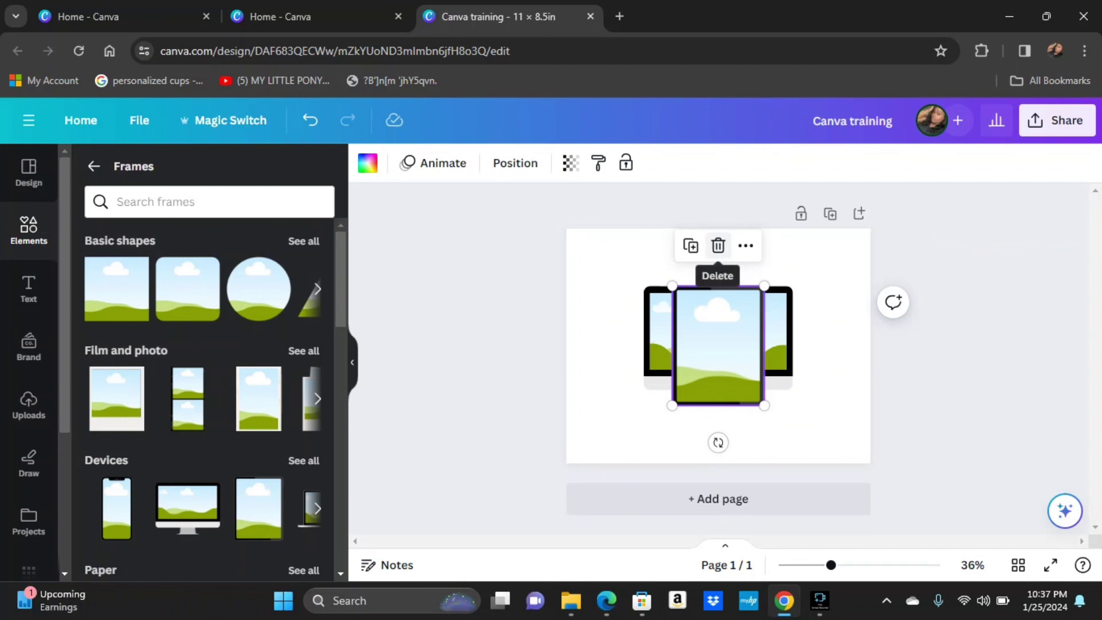
# - Move the tablet frame off the desktop monitor frame and delete the monitor frame from the page
pyautogui.moveTo(717, 345); pyautogui.dragTo(635, 318)
pyautogui.click(746, 339)
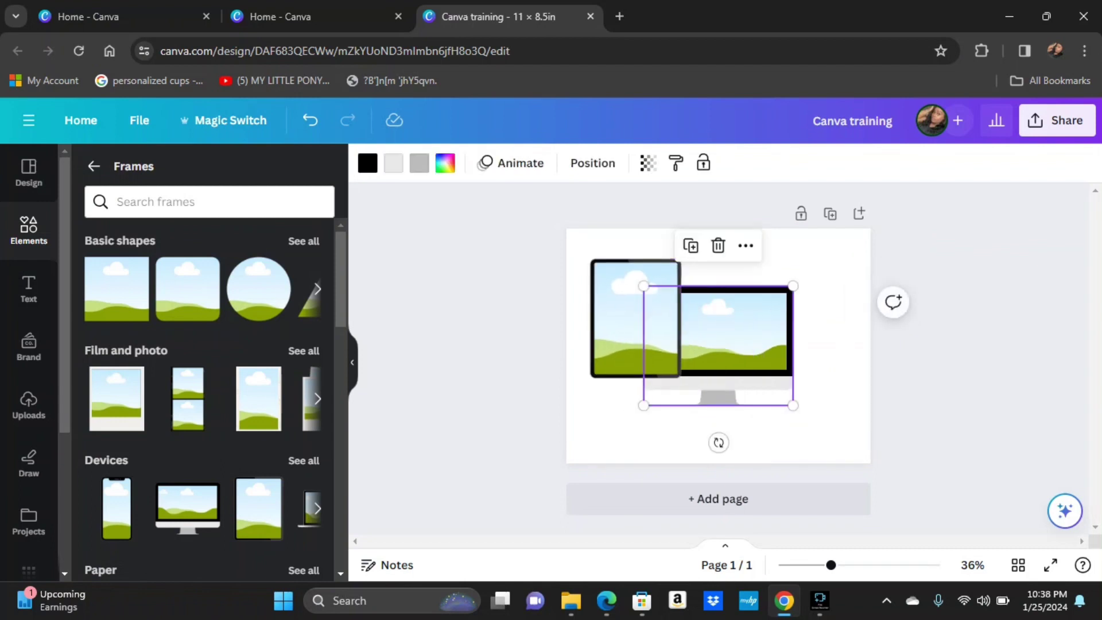
pyautogui.click(718, 246)
# - Enlarge the tablet frame to fill most of the page height and shift it closer to the page centre
pyautogui.click(666, 356)
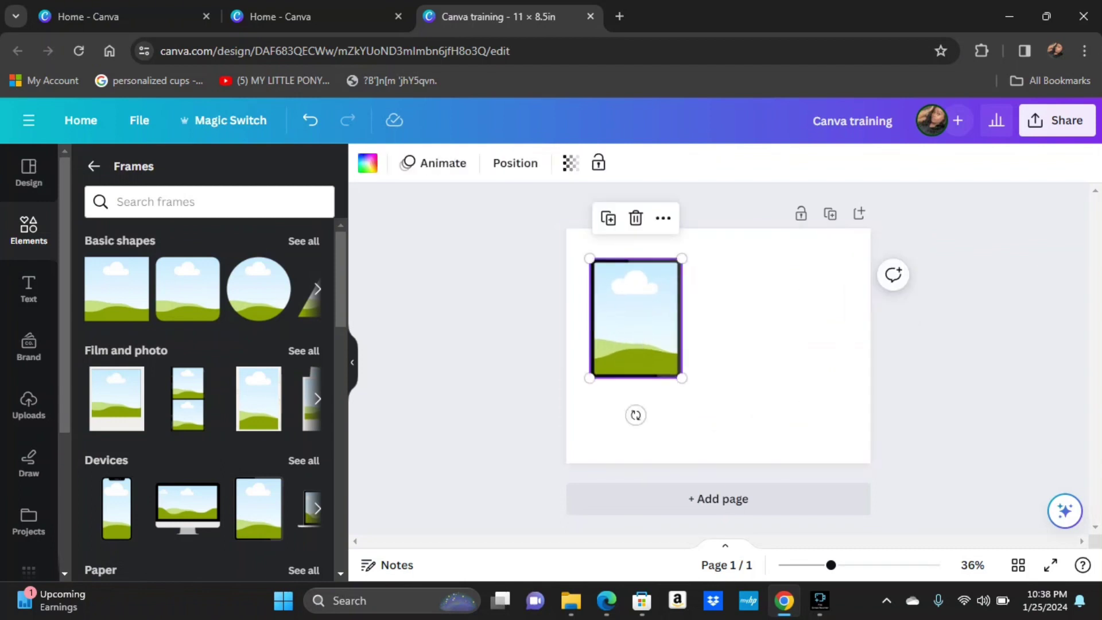
pyautogui.moveTo(681, 378); pyautogui.dragTo(729, 440)
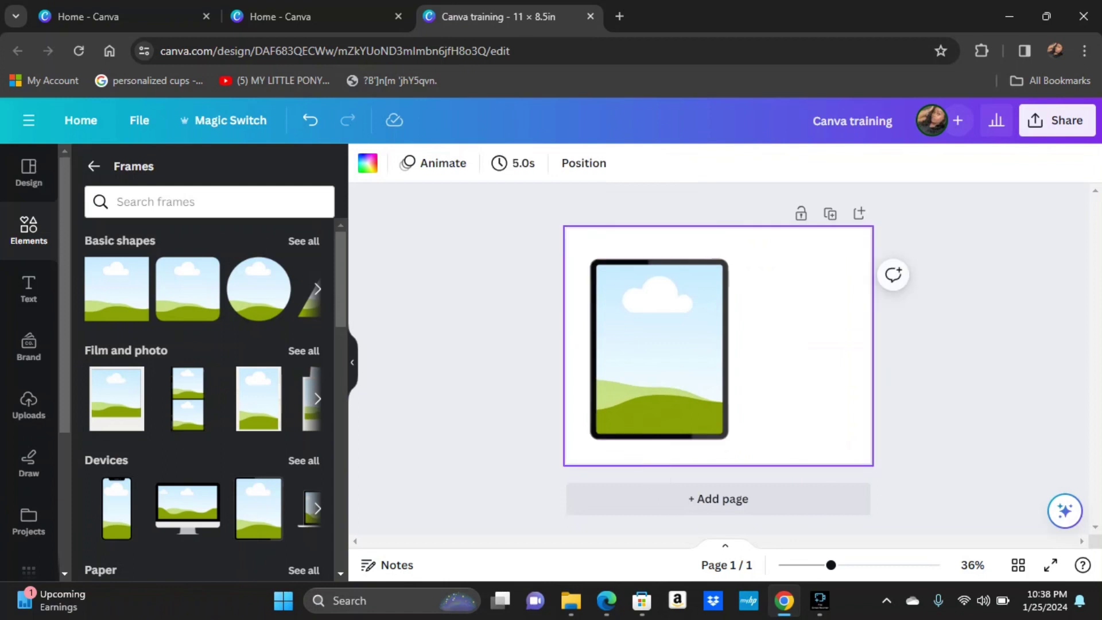
pyautogui.moveTo(660, 356); pyautogui.dragTo(688, 349)
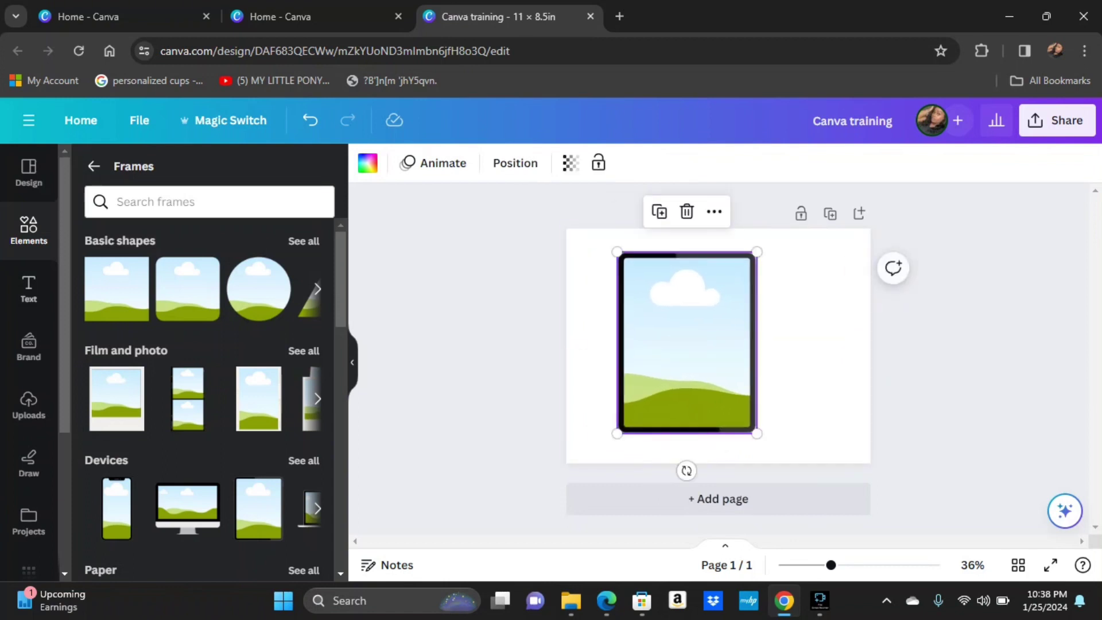
# - Add the uploaded line drawing of the smiling drink cup and fruits and place it inside the tablet frame
pyautogui.click(29, 405)
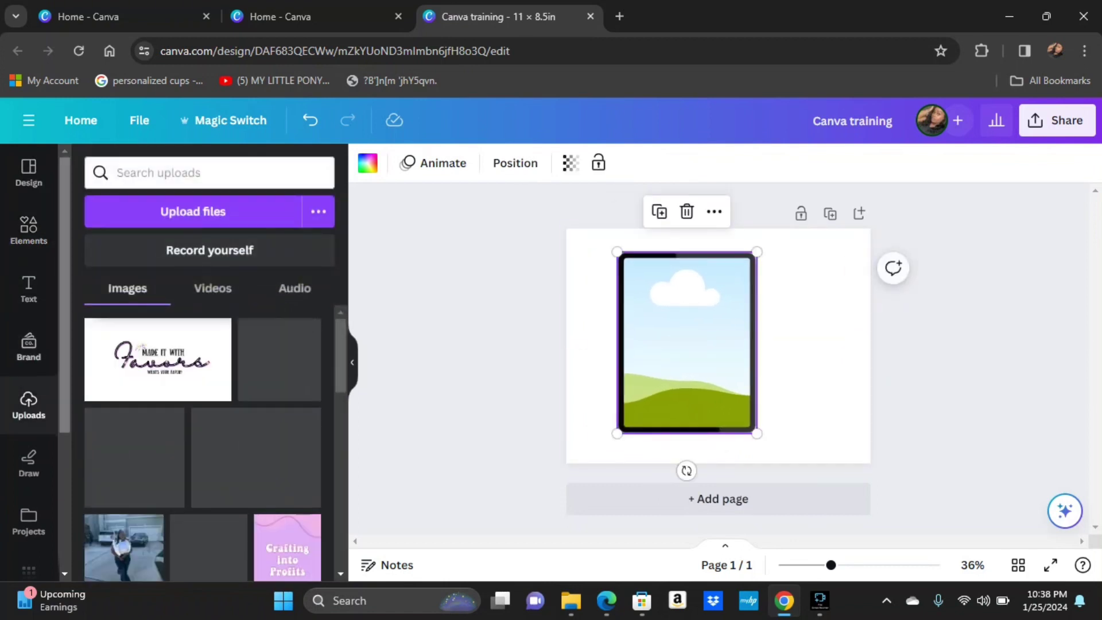
pyautogui.click(279, 360)
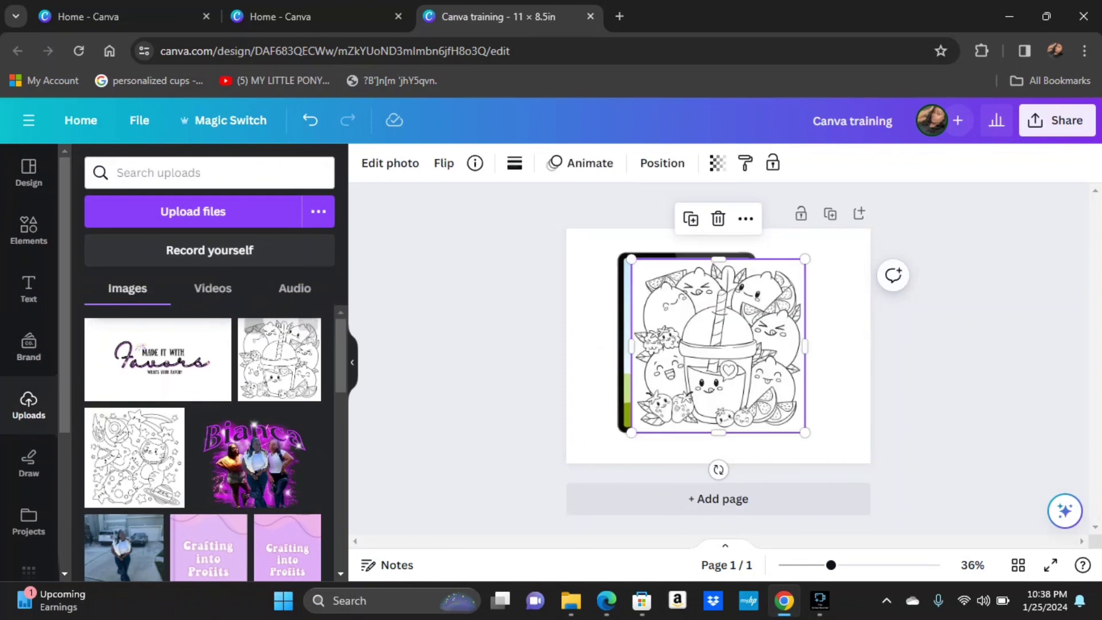
pyautogui.click(28, 230)
pyautogui.moveTo(718, 345); pyautogui.dragTo(687, 342)
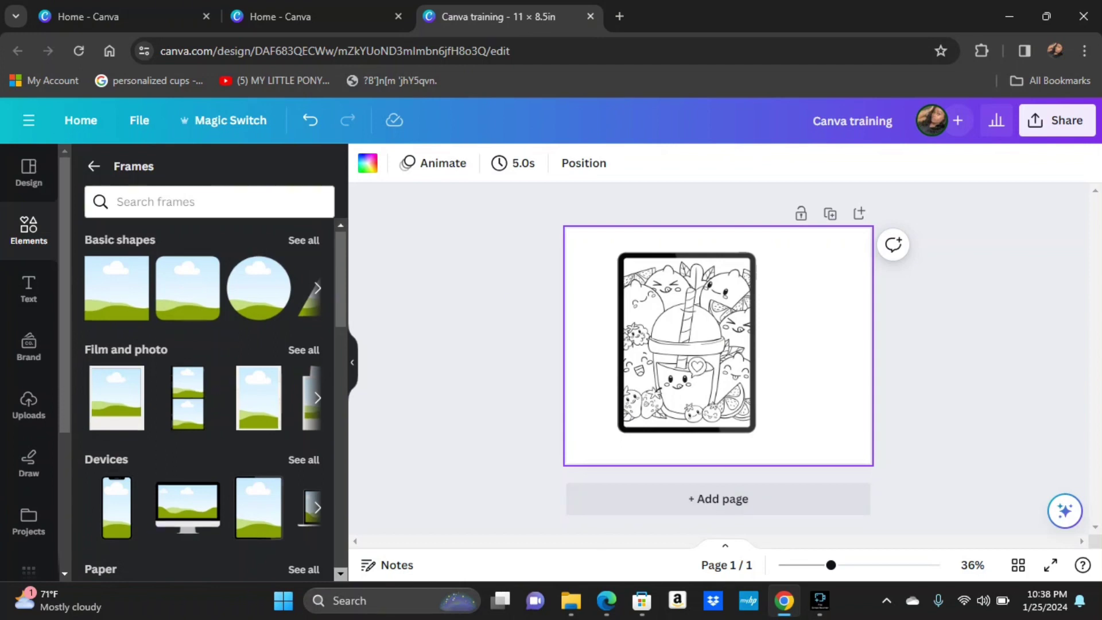
# - Look through the remaining frame categories, such as Flowers, Retro and Numbers, and return to the elements overview
pyautogui.scroll(-5, 341, 573)
pyautogui.scroll(-6, 340, 573)
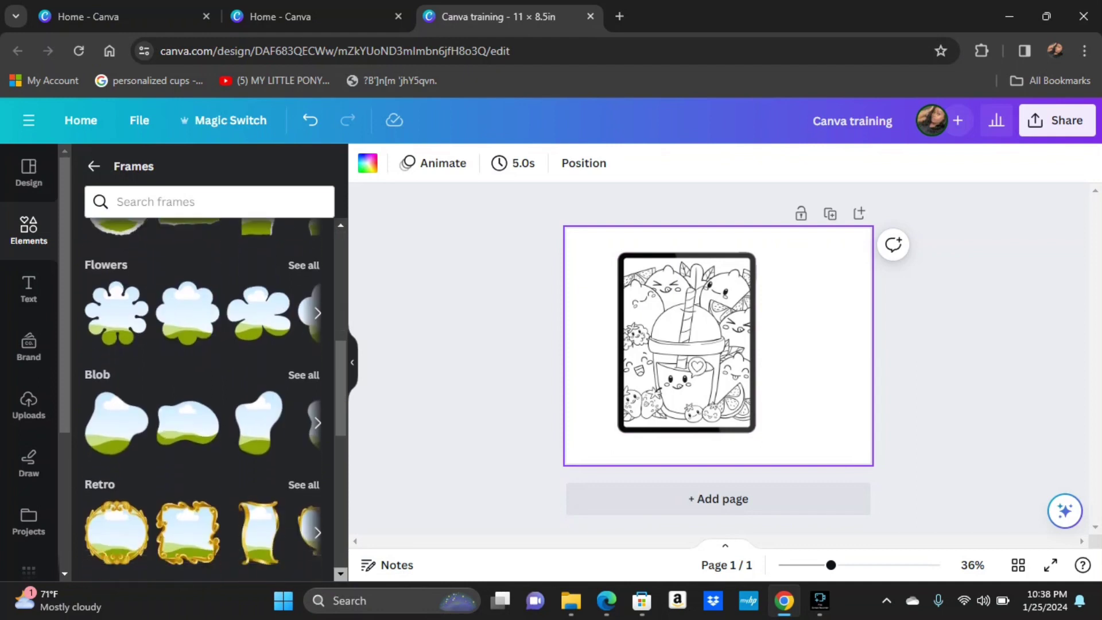
pyautogui.scroll(-4, 341, 573)
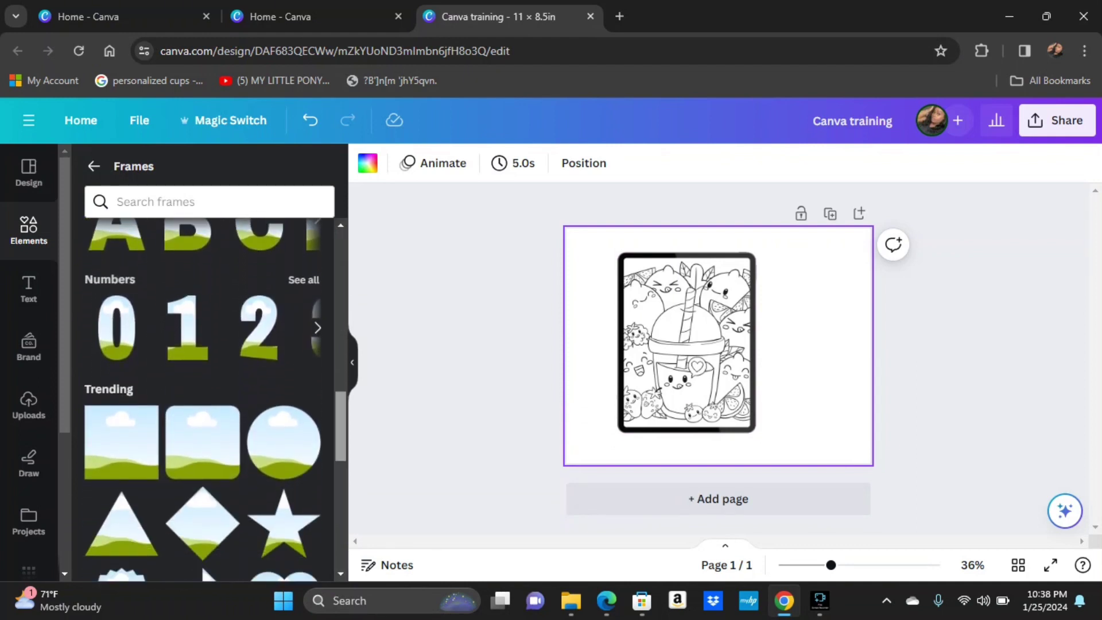
pyautogui.moveTo(340, 426); pyautogui.dragTo(341, 265)
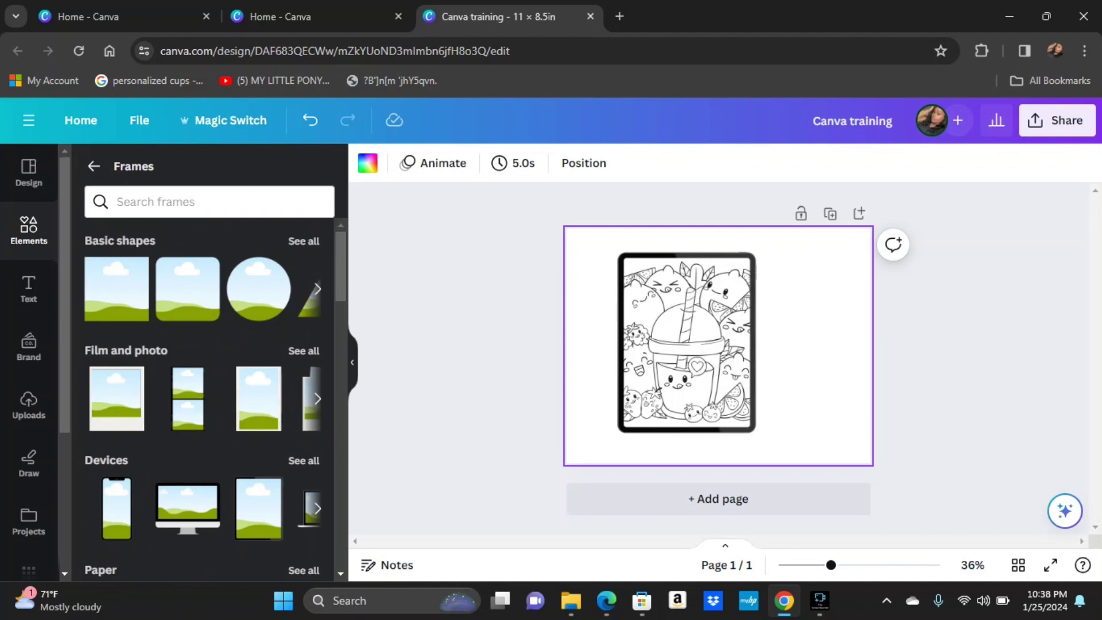
pyautogui.click(94, 166)
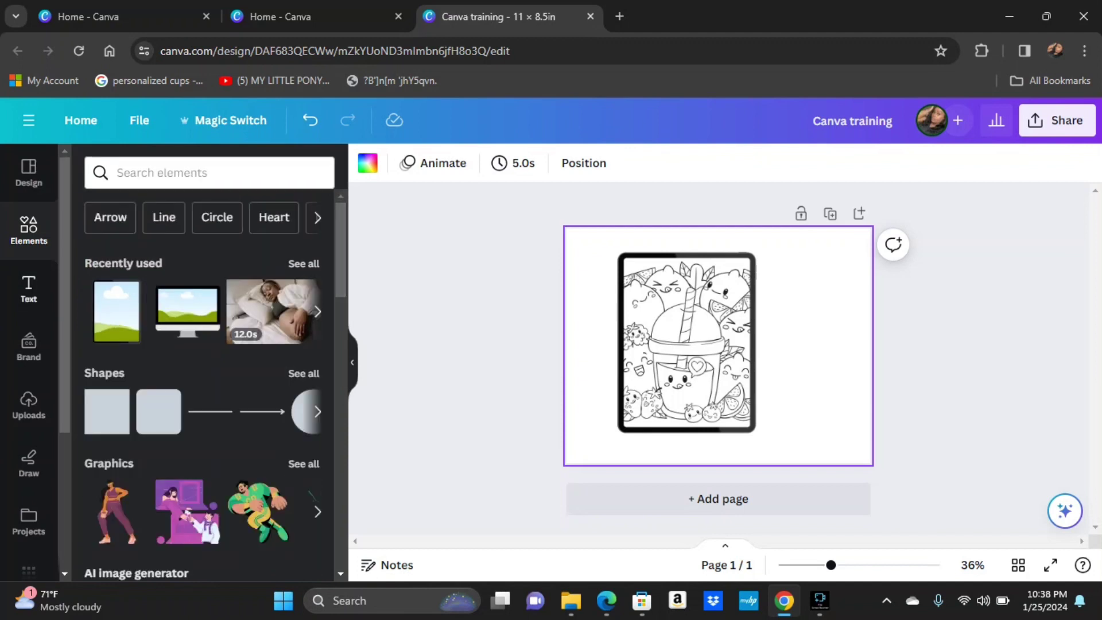
# - Examine the photo editing effects offered for the framed drawing, including the Magic Studio tools and filters
pyautogui.click(686, 342)
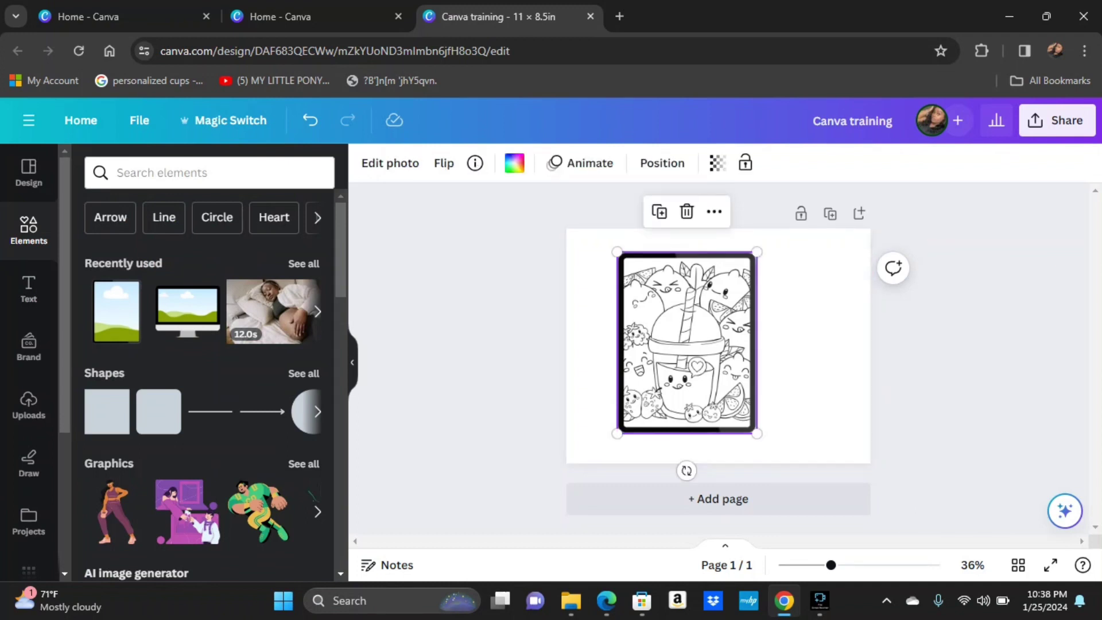
pyautogui.click(352, 362)
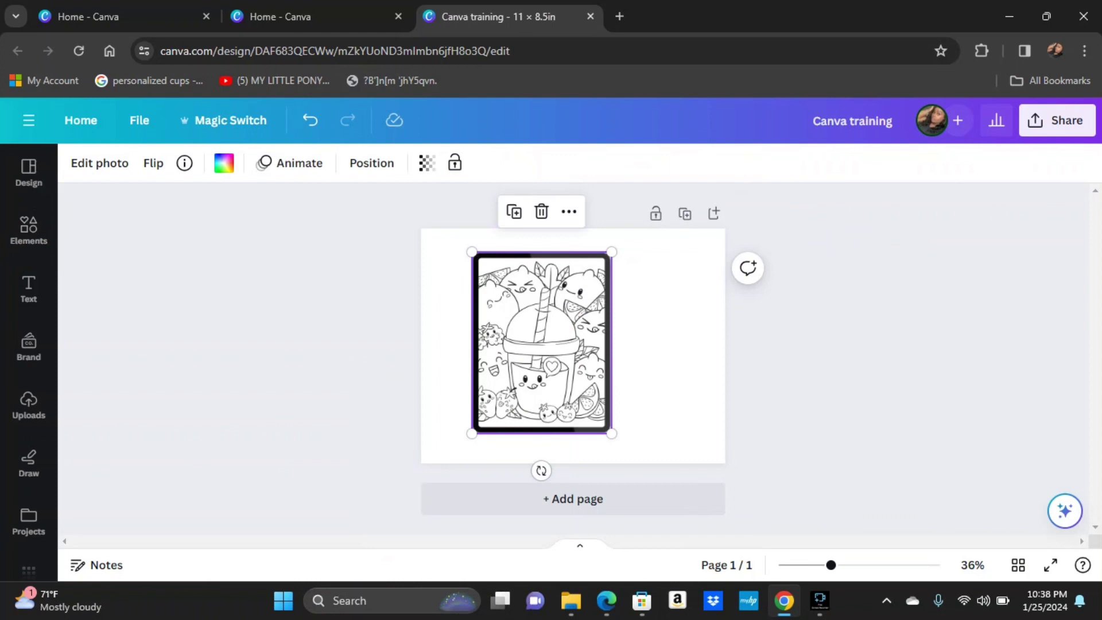
pyautogui.press('Escape')
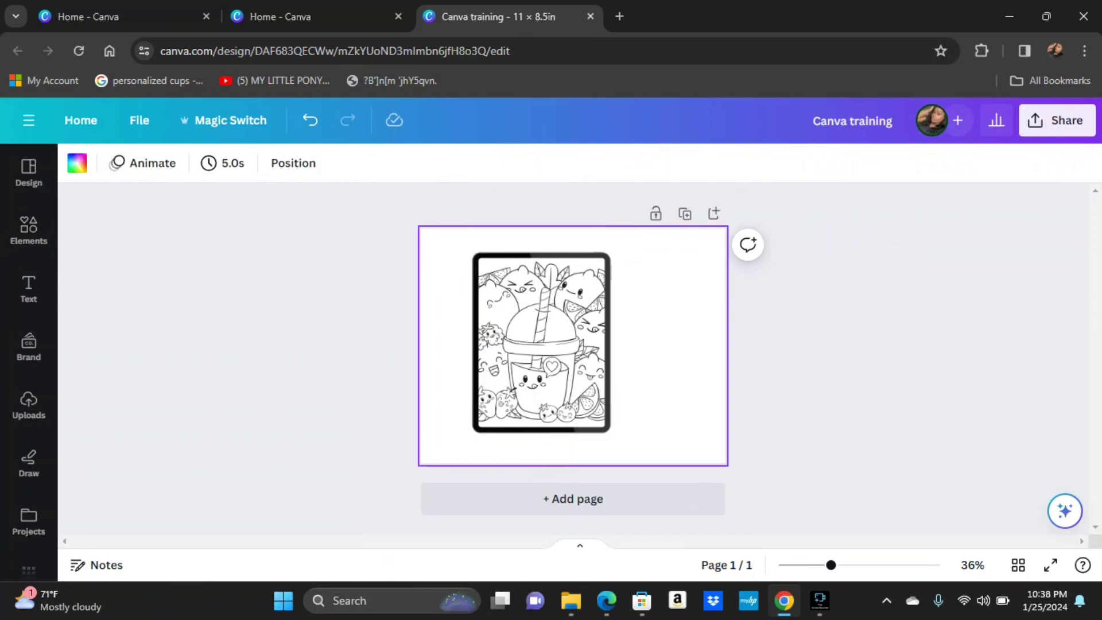
pyautogui.click(541, 343)
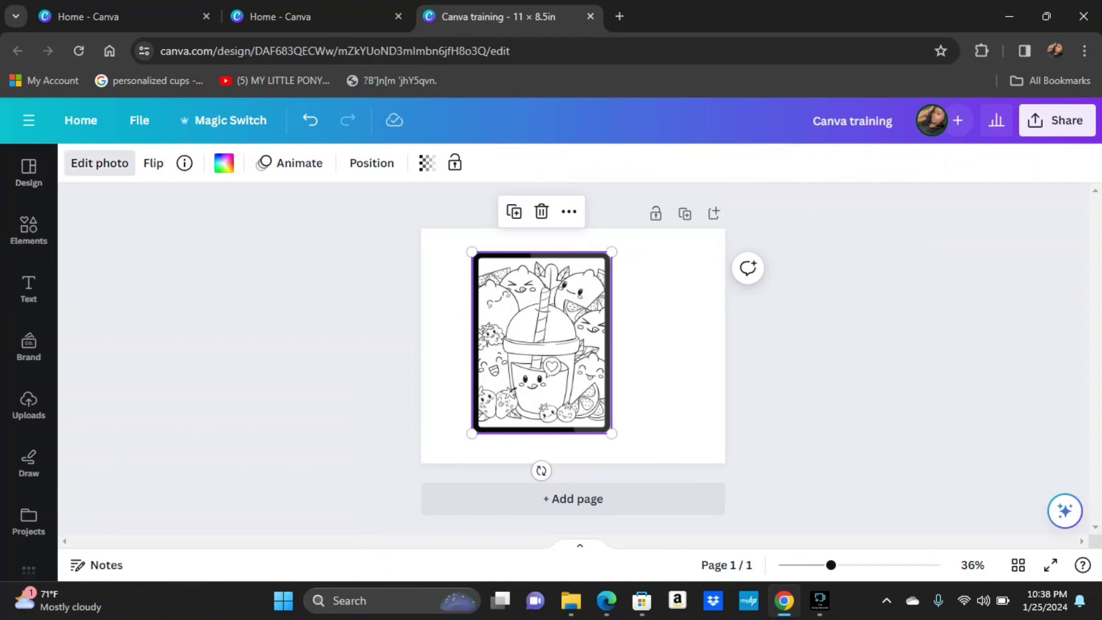
pyautogui.click(99, 163)
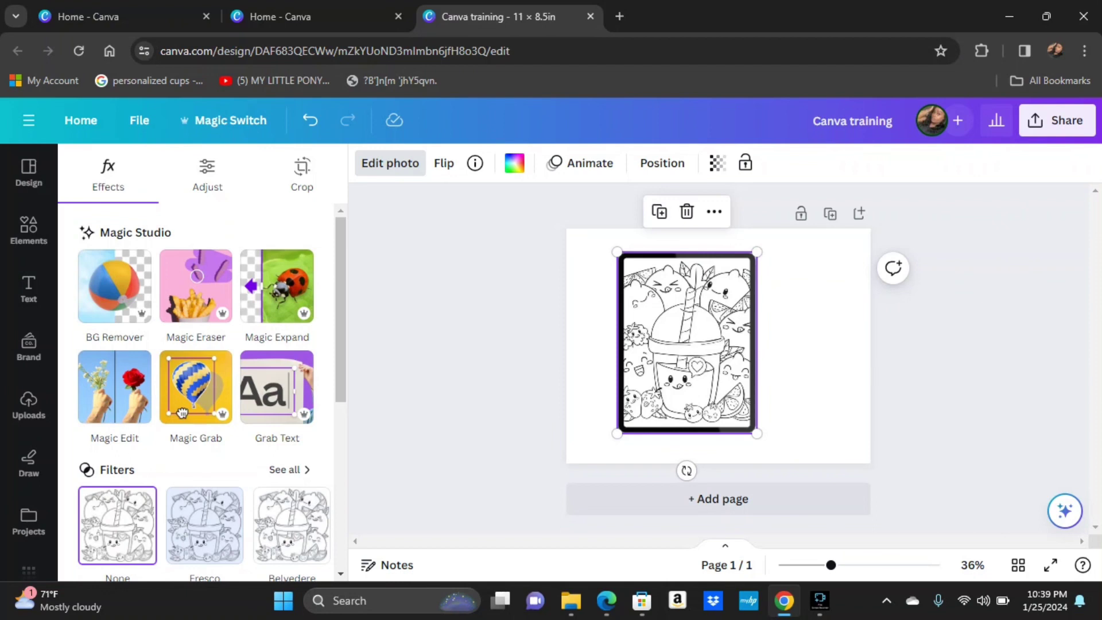
pyautogui.press('Escape')
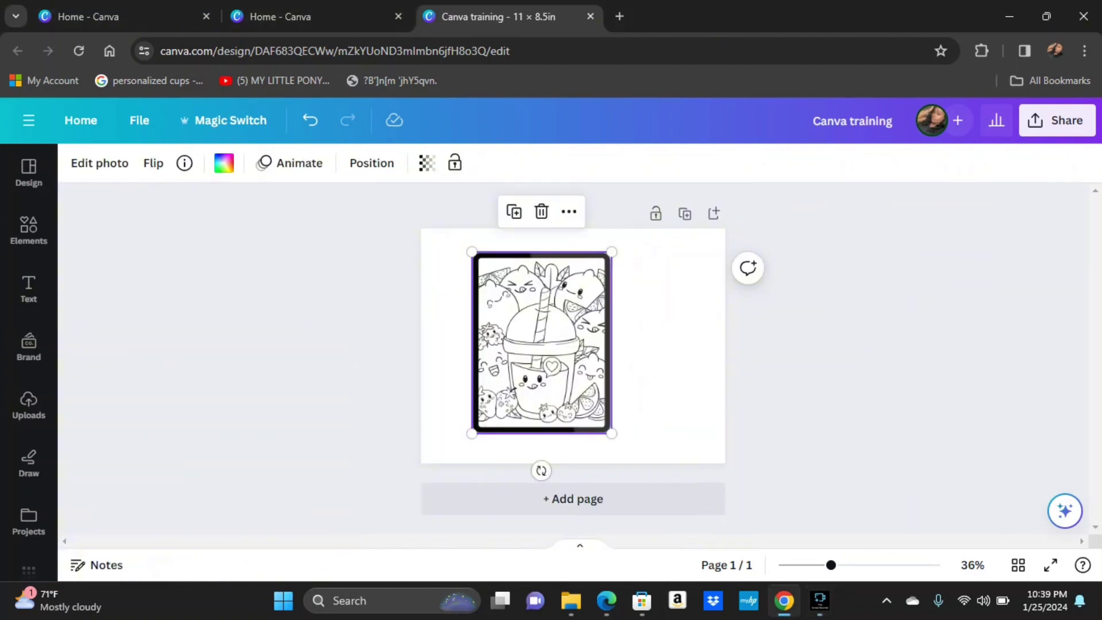
# - Try to apply Magic Expand to the drawing inside the tablet frame
pyautogui.click(99, 163)
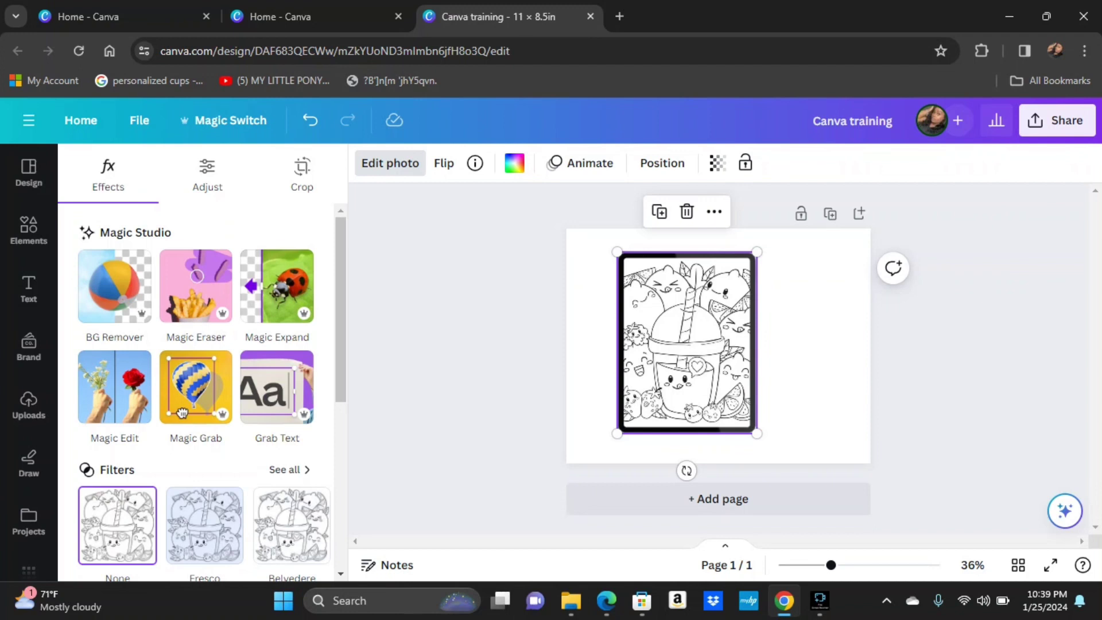
pyautogui.click(277, 285)
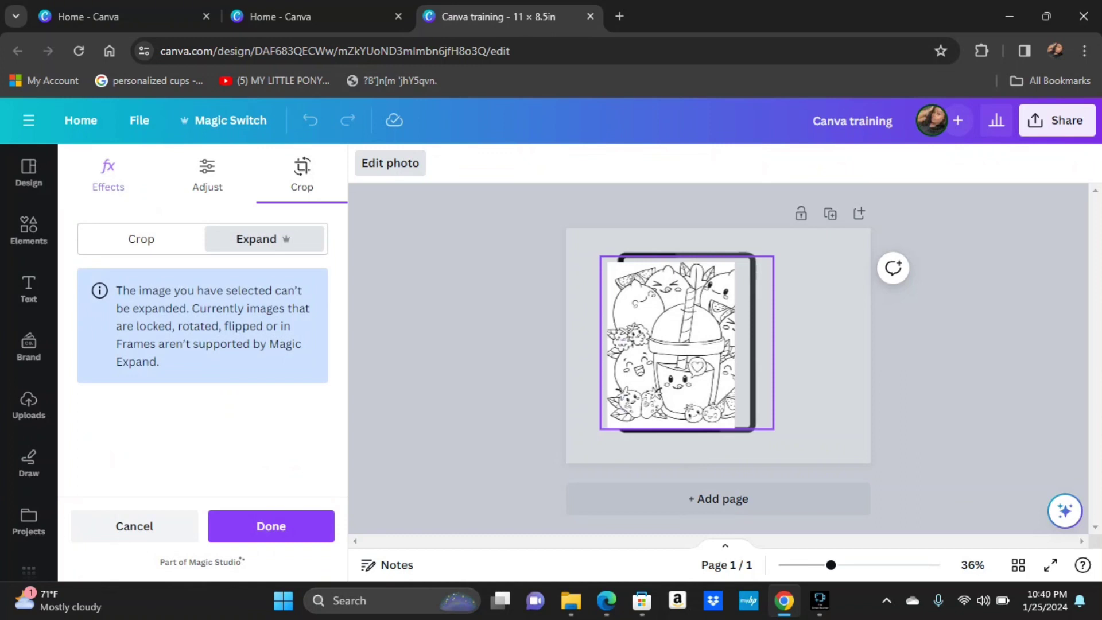
pyautogui.click(135, 526)
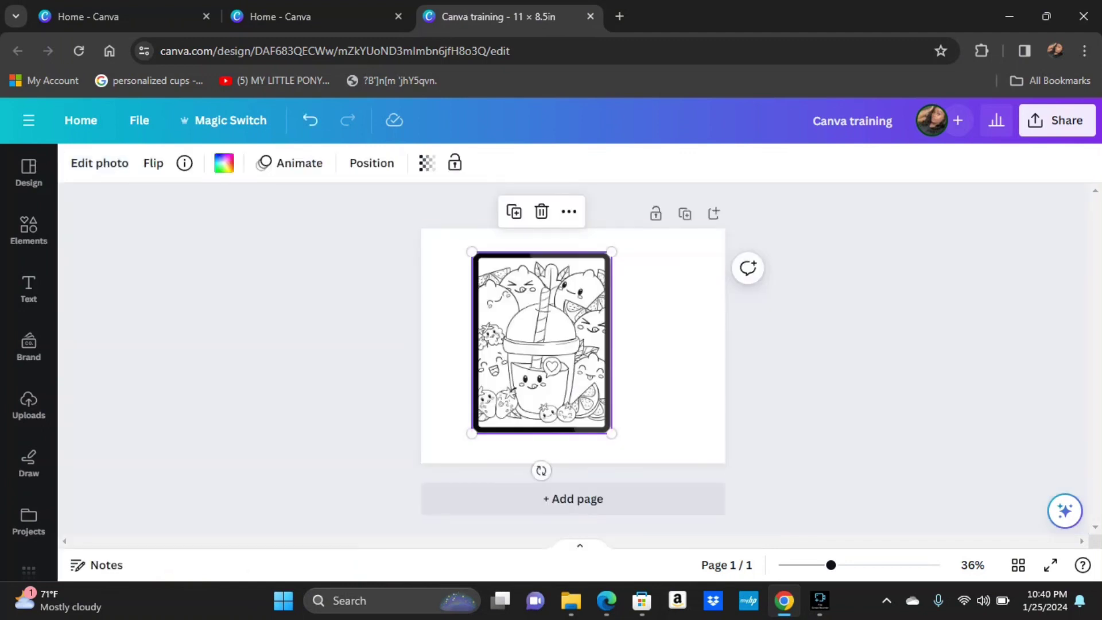
# - Delete the tablet frame together with the drawing it holds, leaving the page empty
pyautogui.moveTo(542, 343); pyautogui.dragTo(632, 338)
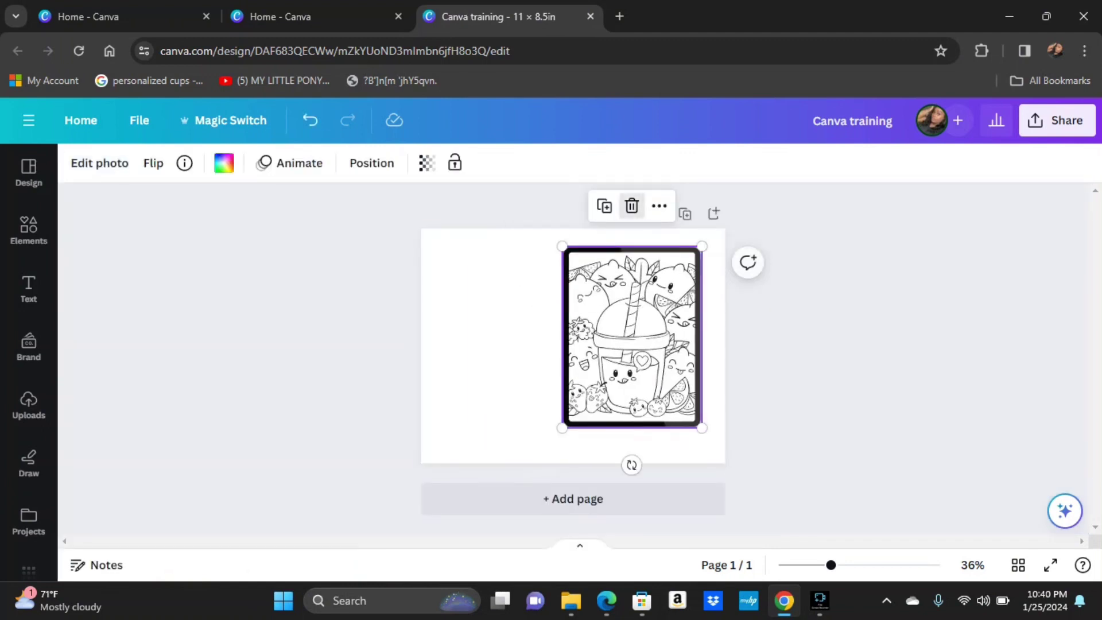
pyautogui.click(631, 205)
pyautogui.click(637, 279)
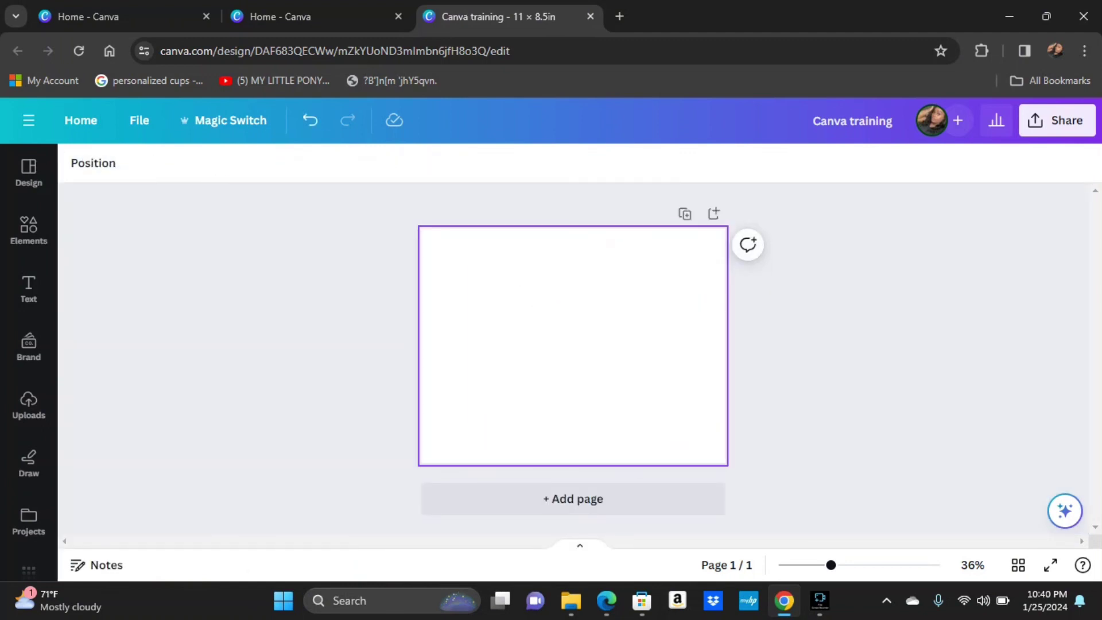
# - Add the uploaded drink cup and fruits drawing directly to the page and collapse the uploads view
pyautogui.click(28, 405)
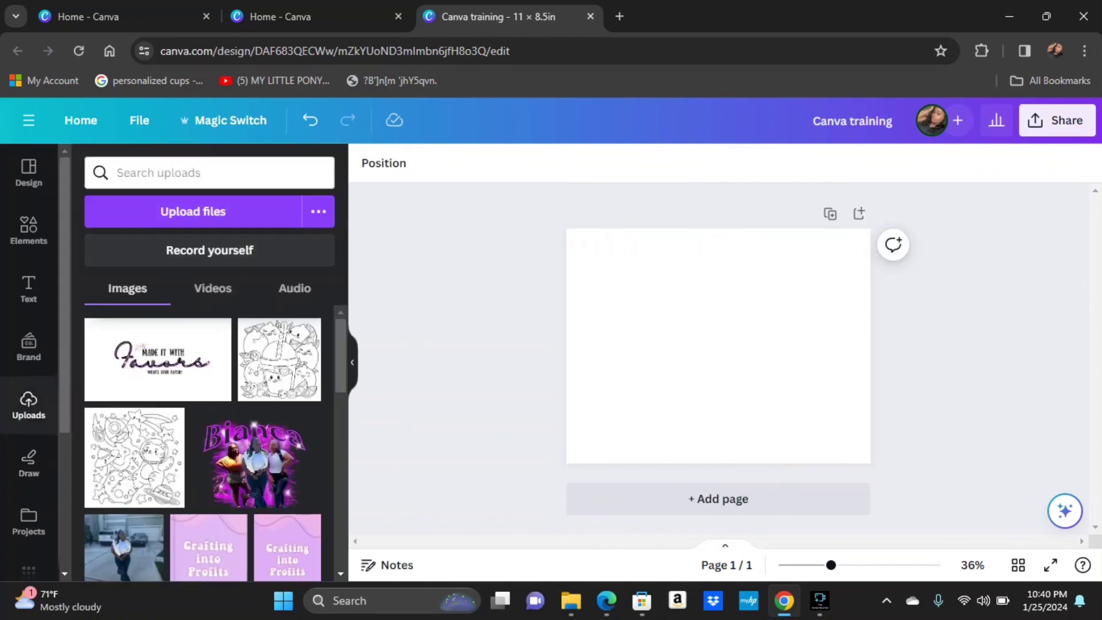
pyautogui.click(279, 359)
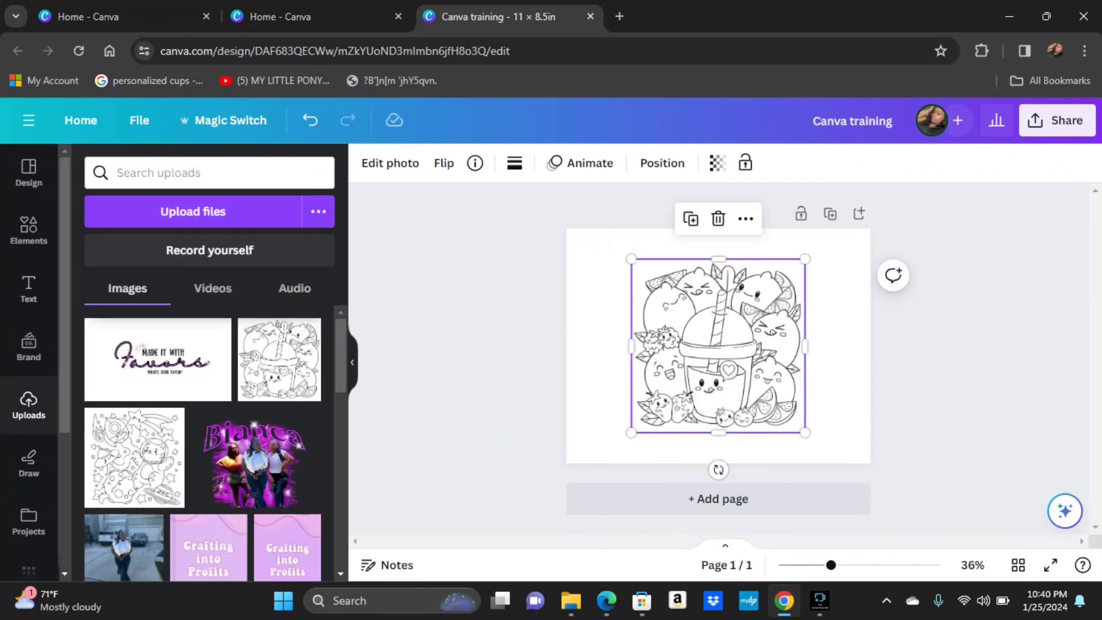
pyautogui.click(352, 362)
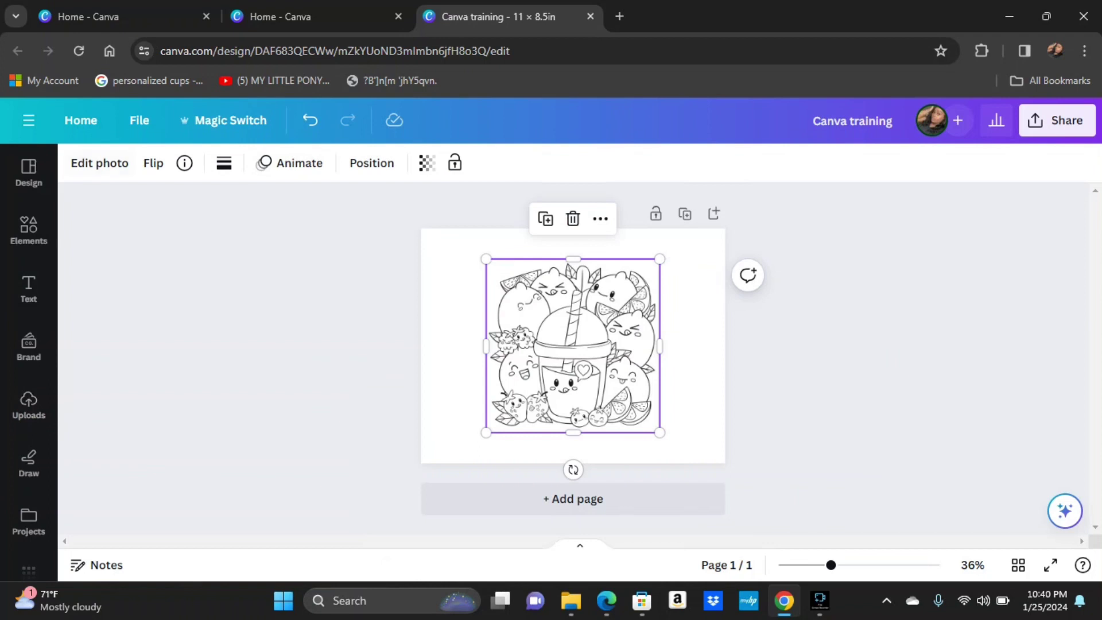
# - Try extending the drawing to the page's right edge with a Freeform Magic Expand area
pyautogui.click(99, 163)
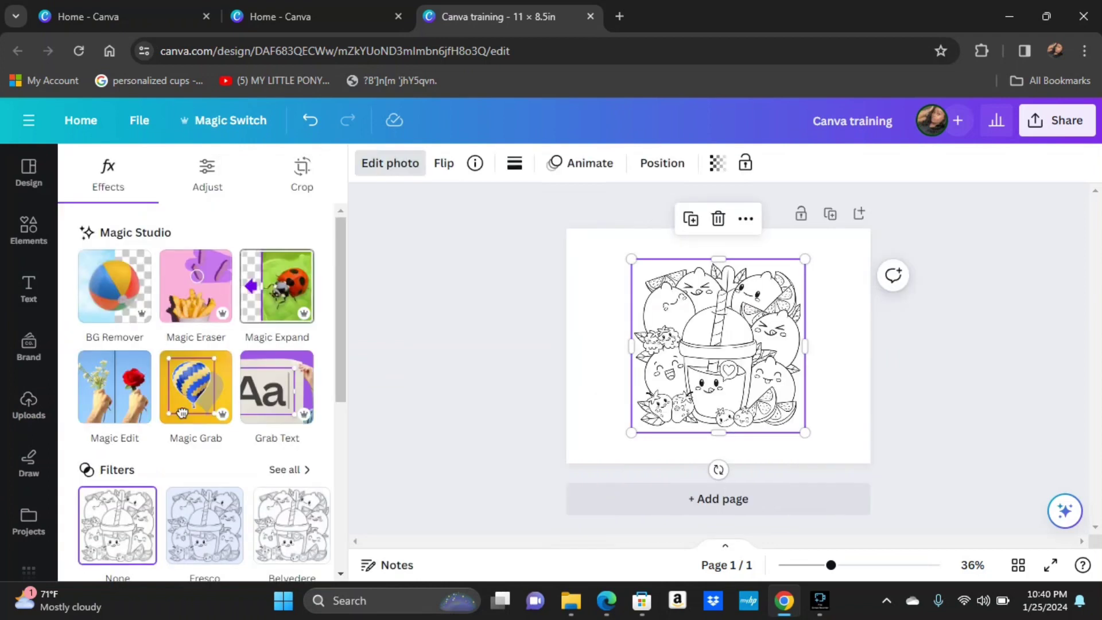
pyautogui.click(302, 172)
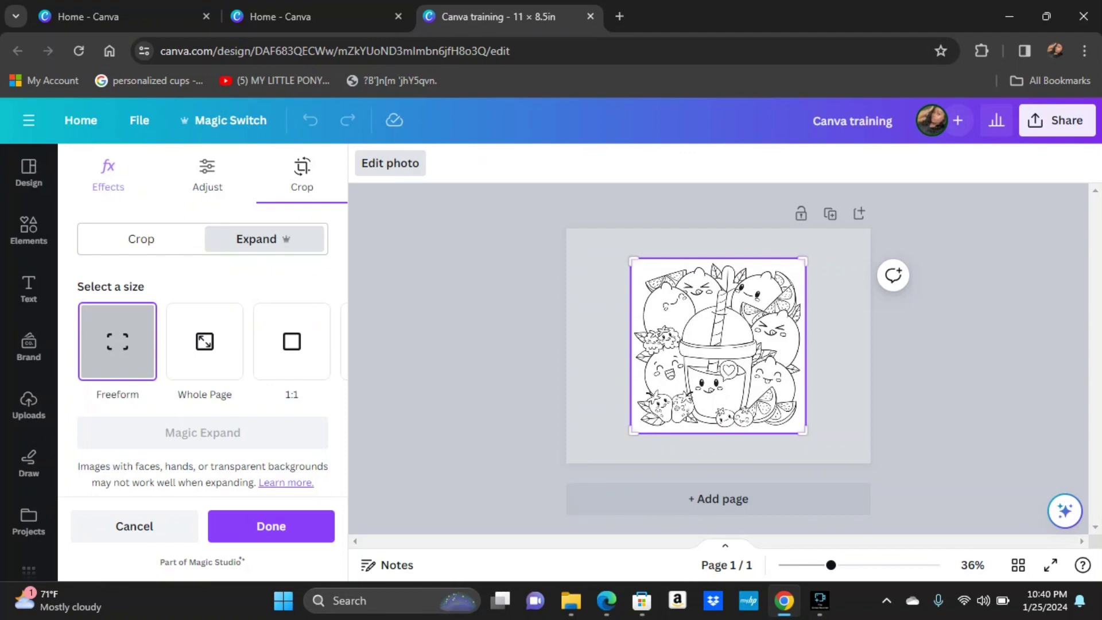
pyautogui.moveTo(805, 261); pyautogui.dragTo(867, 261)
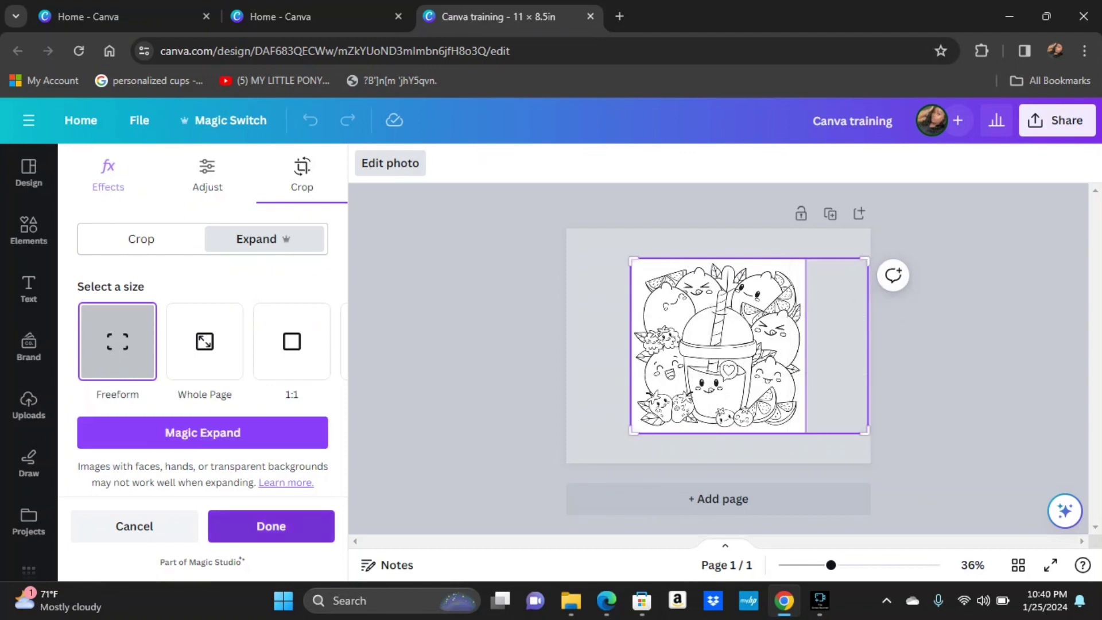
pyautogui.click(270, 526)
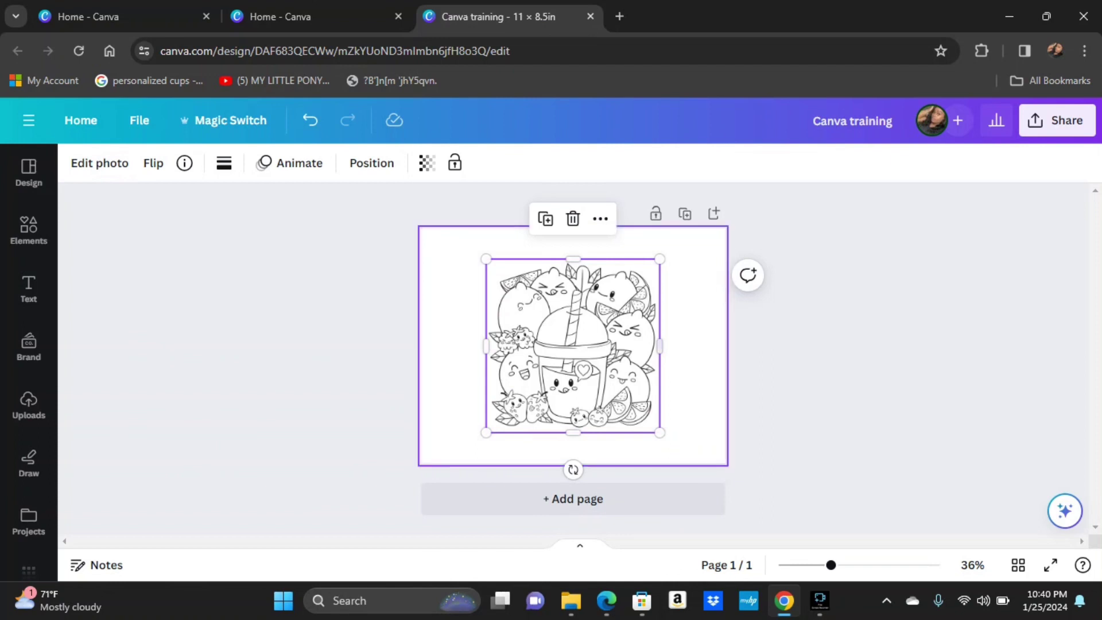
# - Widen the drawing toward the page's right edge, undo the change and reselect the drawing
pyautogui.moveTo(660, 346); pyautogui.dragTo(702, 346)
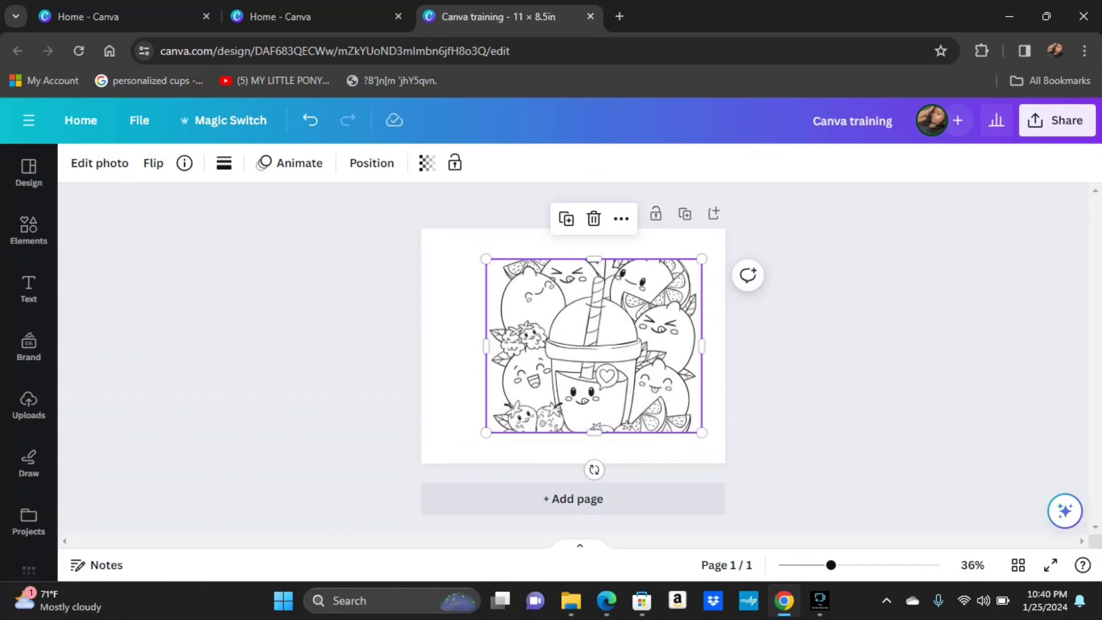
pyautogui.click(310, 120)
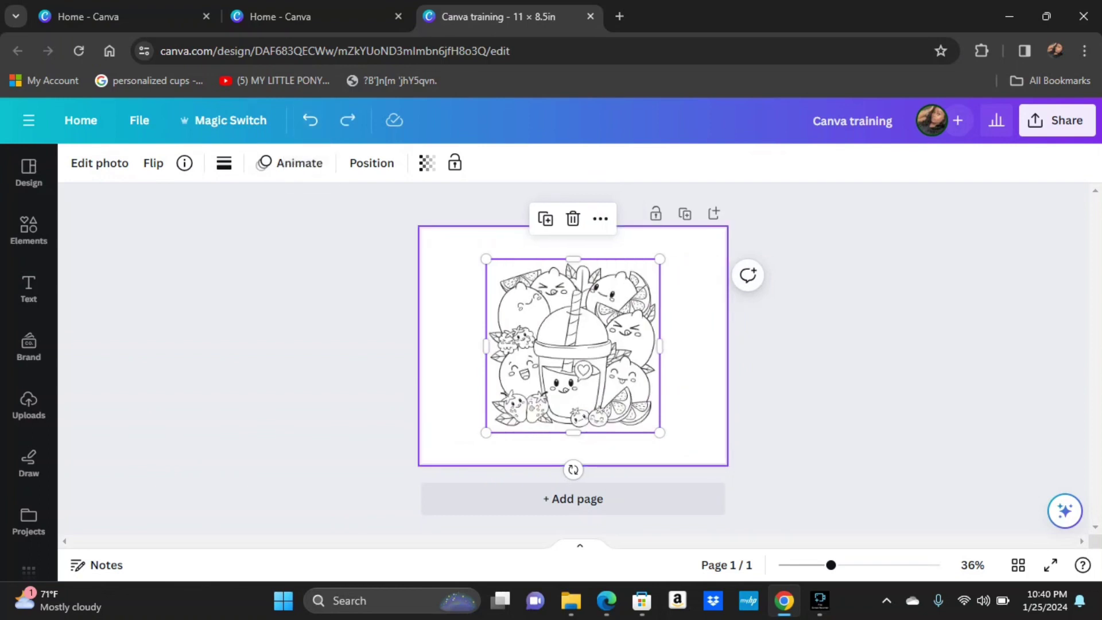
pyautogui.press('Escape')
pyautogui.click(573, 344)
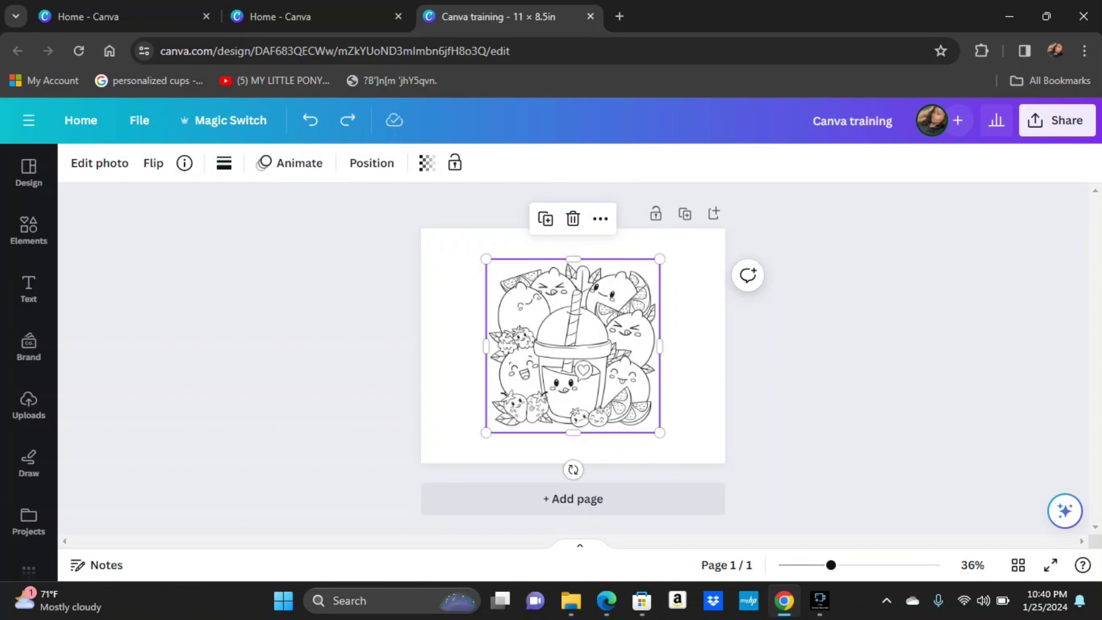
# - Open Magic Edit for the drawing to examine its brush settings, and return to the photo effects
pyautogui.click(99, 162)
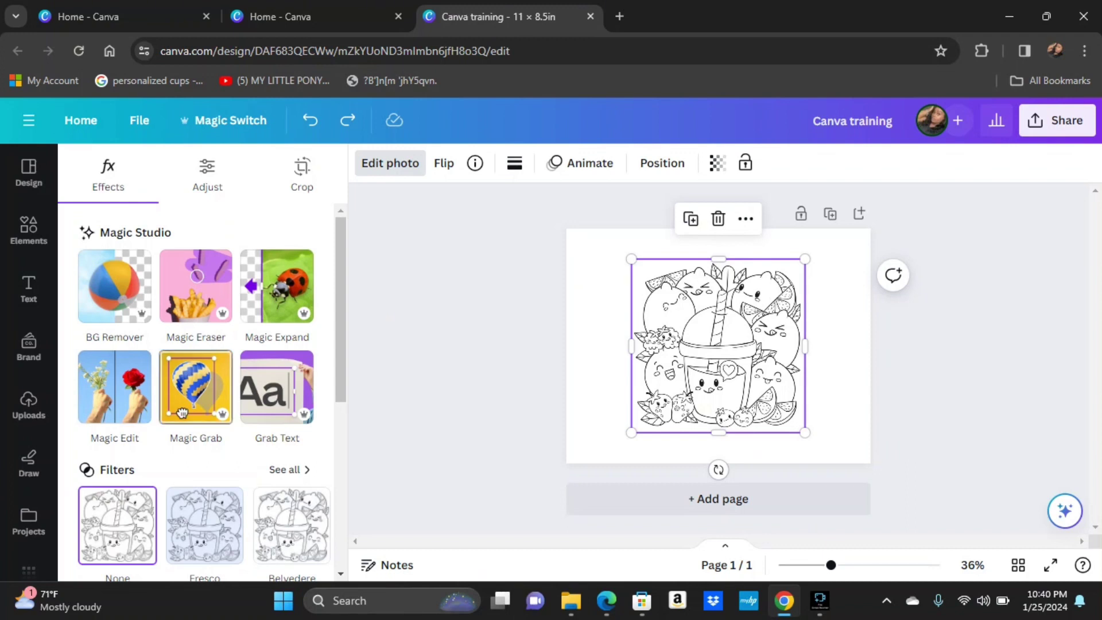
pyautogui.click(115, 388)
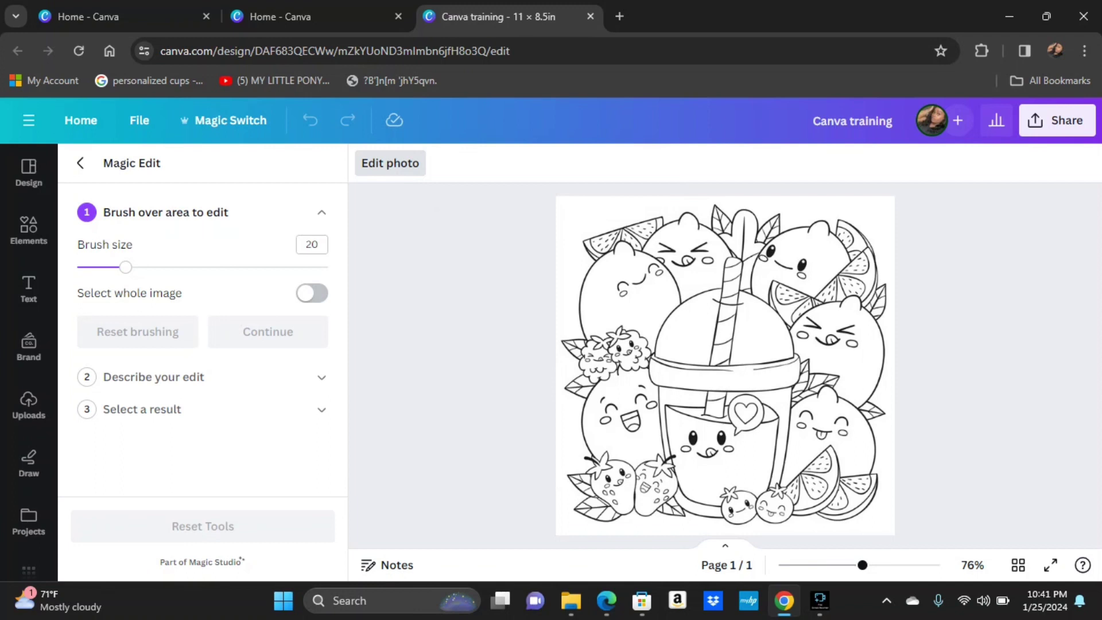
pyautogui.click(80, 163)
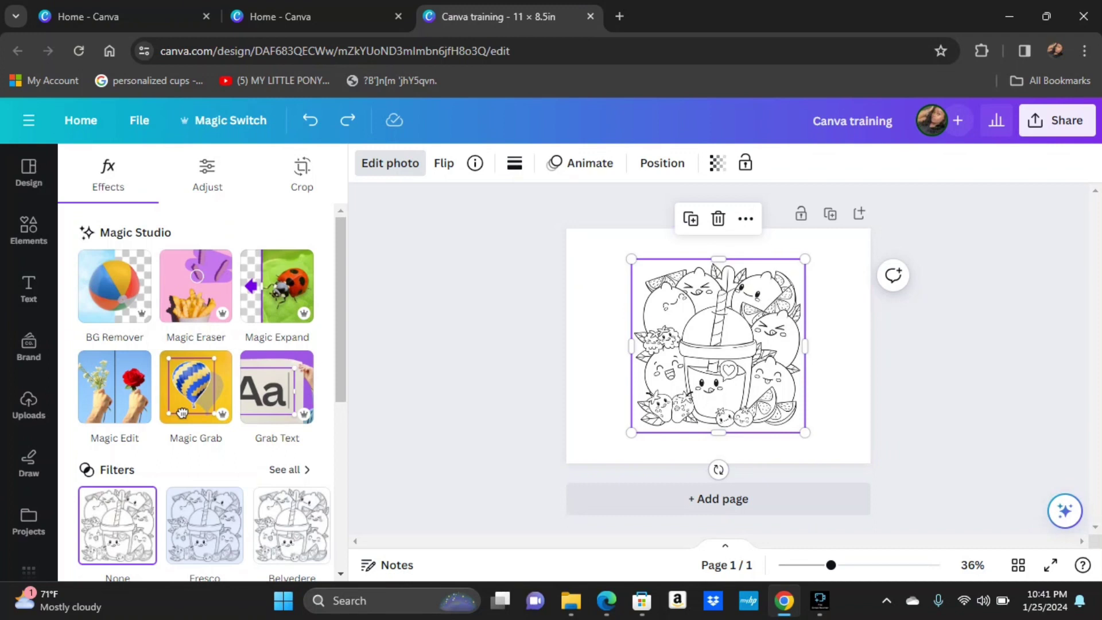
# - Apply the Outline shadow effect to the drawing and deselect it
pyautogui.scroll(-4, 204, 396)
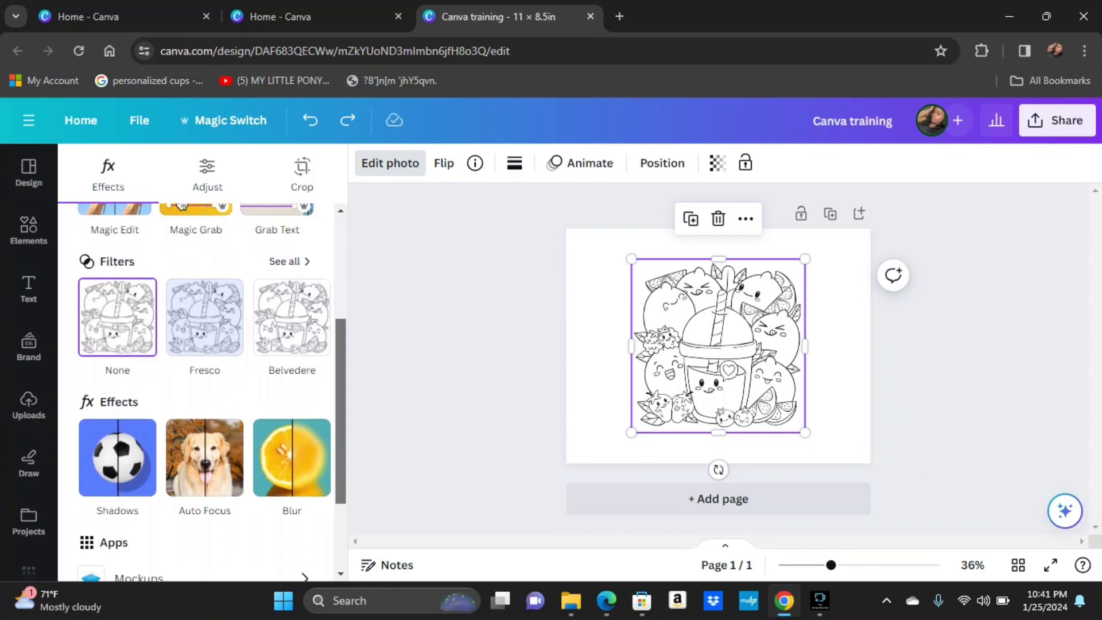
pyautogui.click(117, 458)
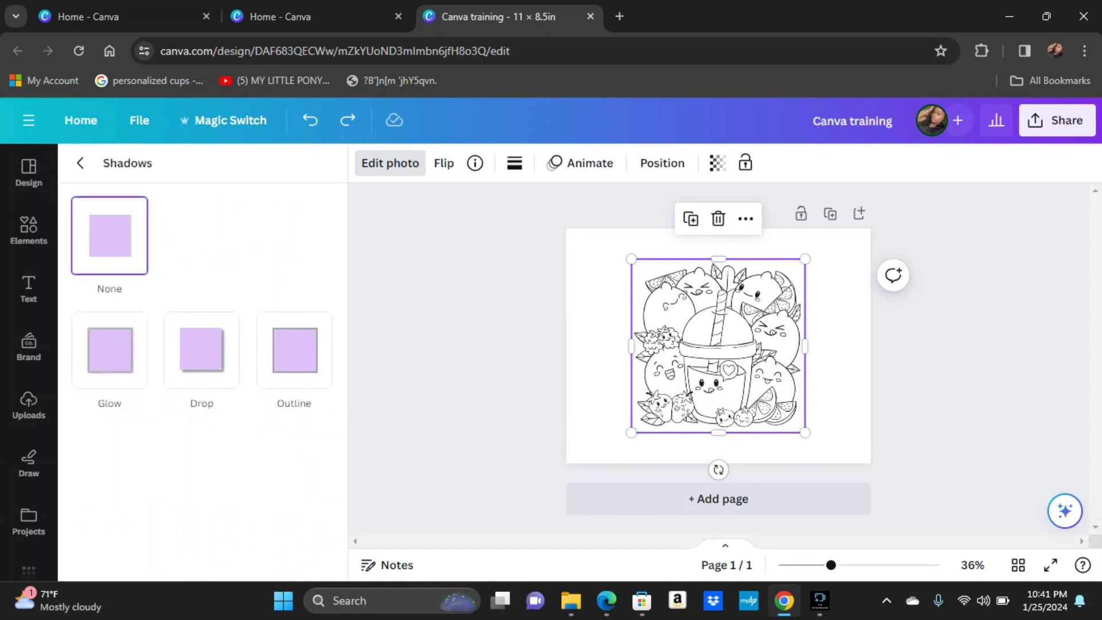
pyautogui.click(295, 350)
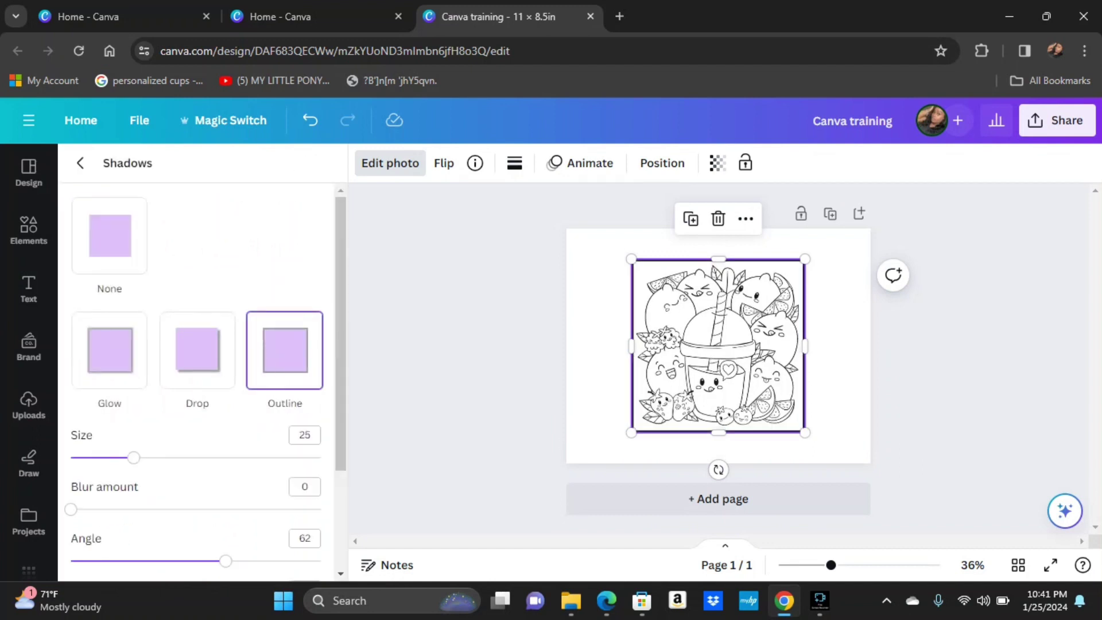
pyautogui.click(839, 356)
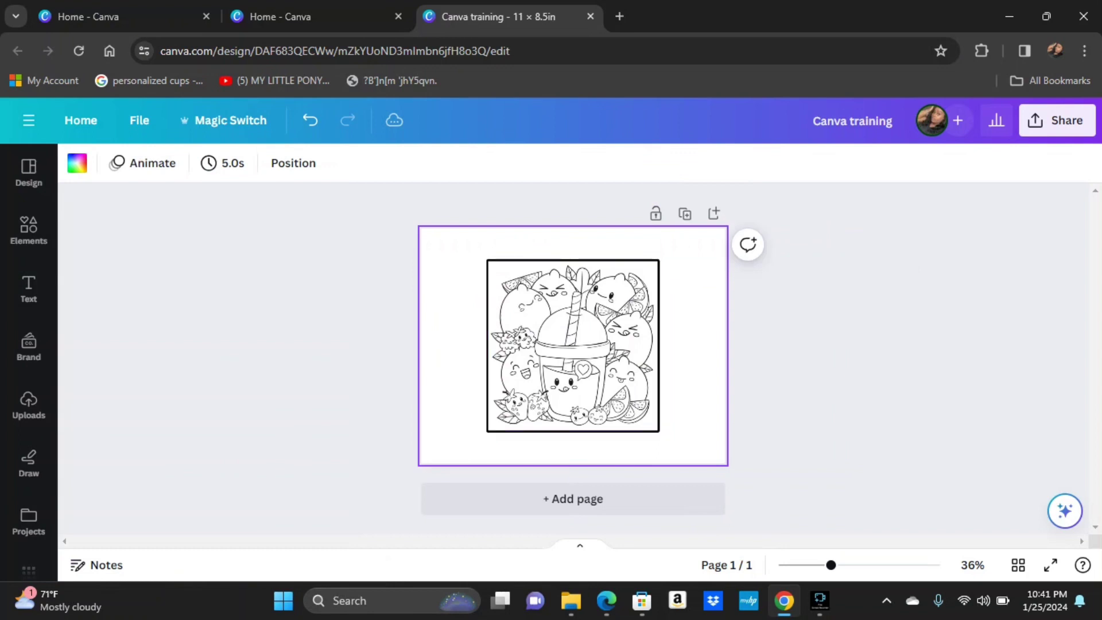
# - Reselect the drawing, switch its shadow effect to Glow and leave the photo editor
pyautogui.click(573, 345)
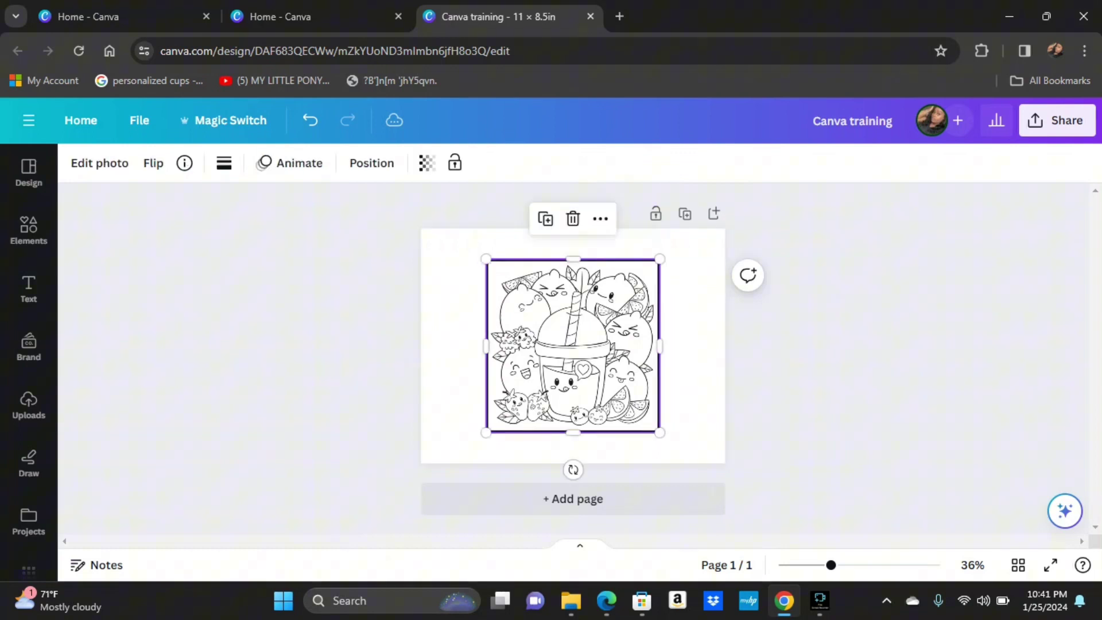
pyautogui.click(100, 163)
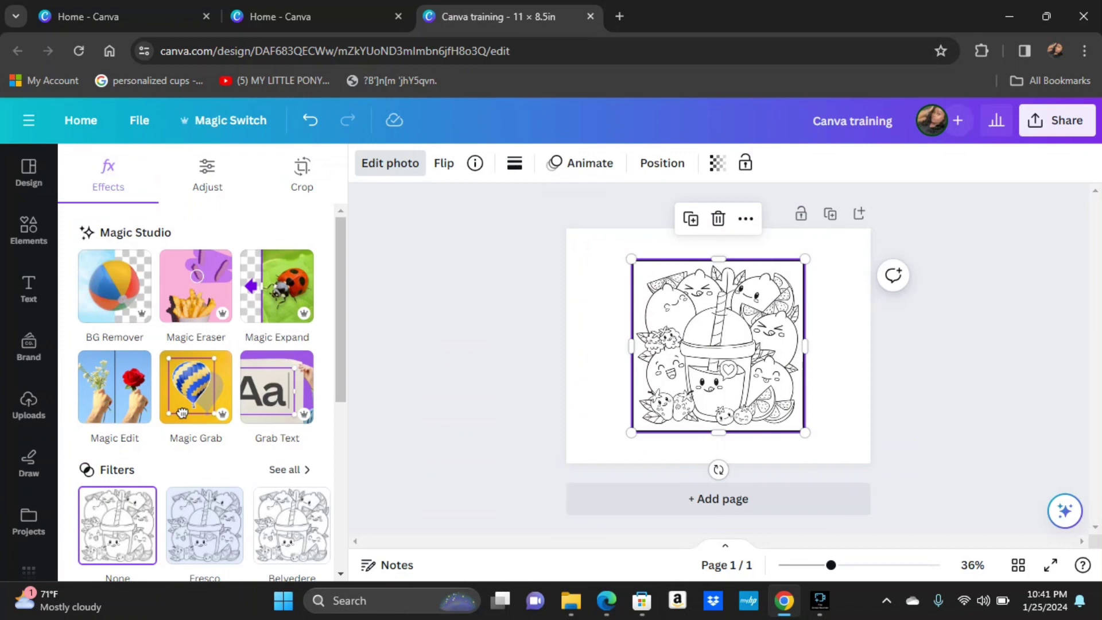
pyautogui.scroll(-5, 182, 413)
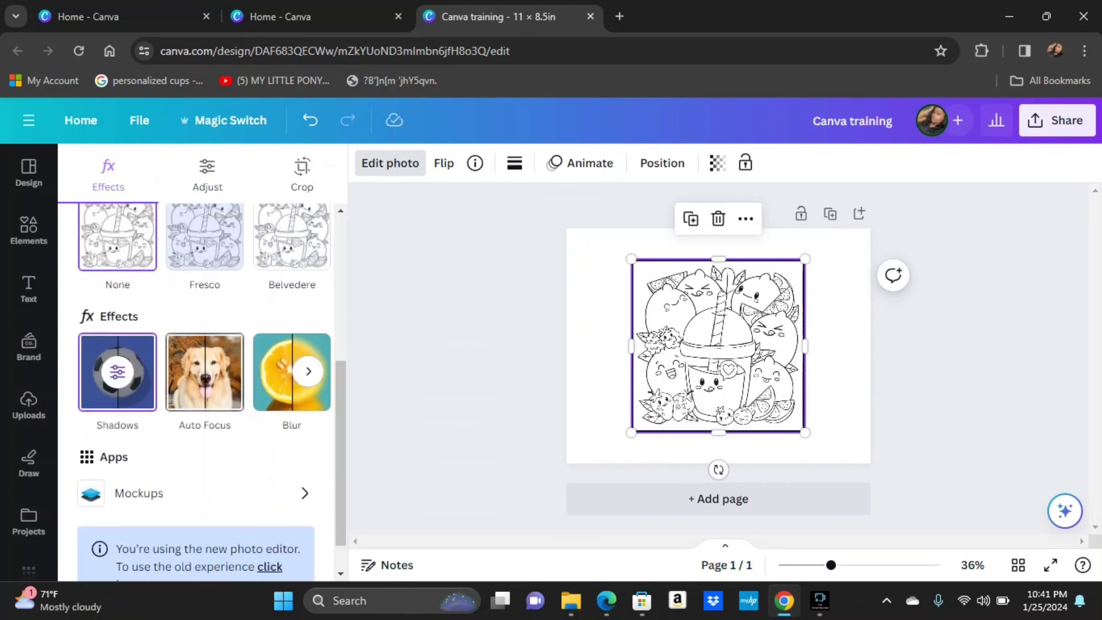
pyautogui.click(117, 372)
pyautogui.click(109, 351)
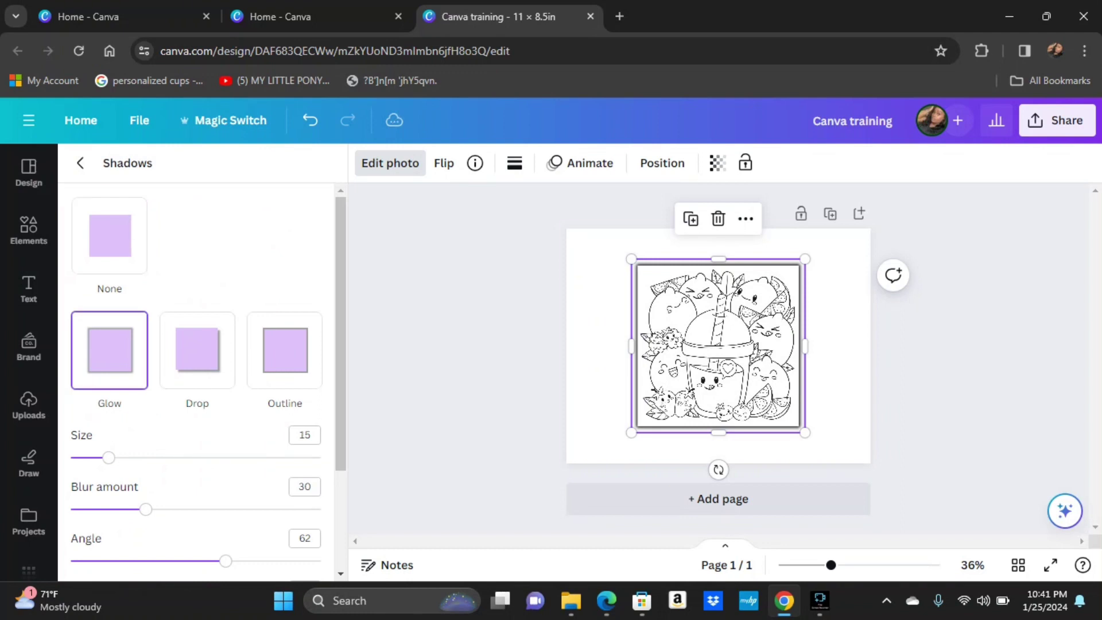
pyautogui.press('Escape')
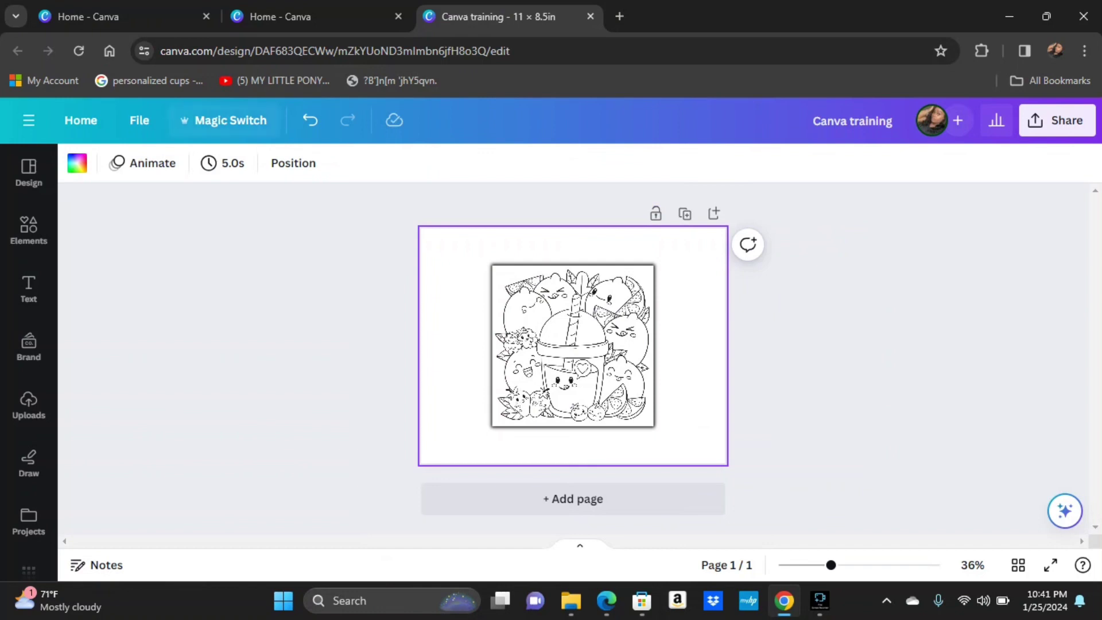
# - Undo the recent edits back to the blank page, and redo them up to the drawing's Glow shadow
pyautogui.click(310, 120)
pyautogui.click(310, 120)
pyautogui.click(310, 120)
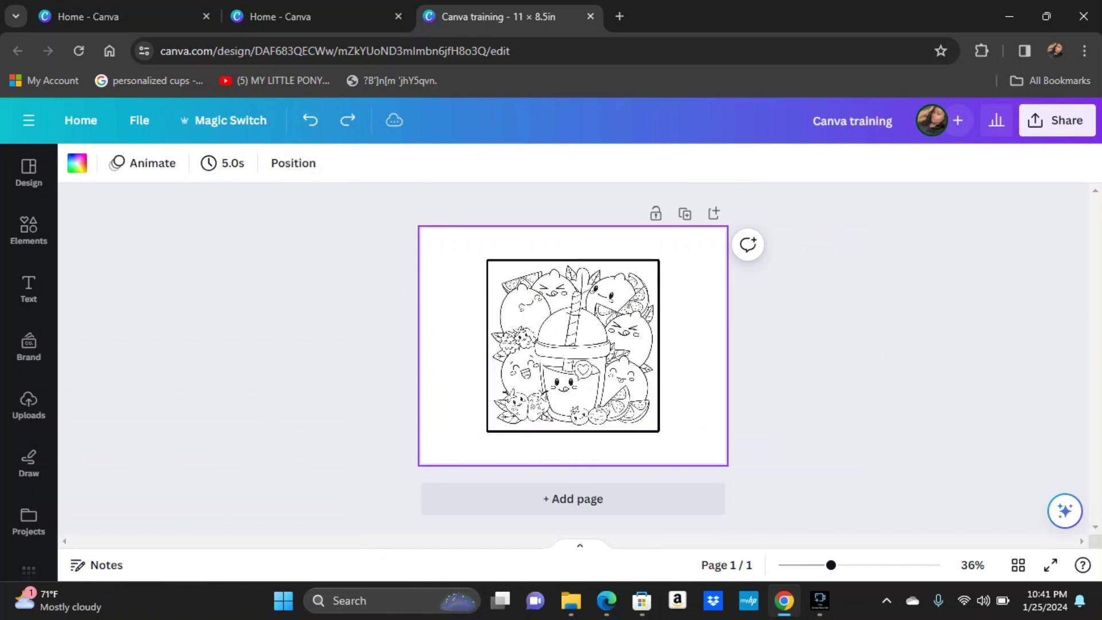
pyautogui.click(310, 120)
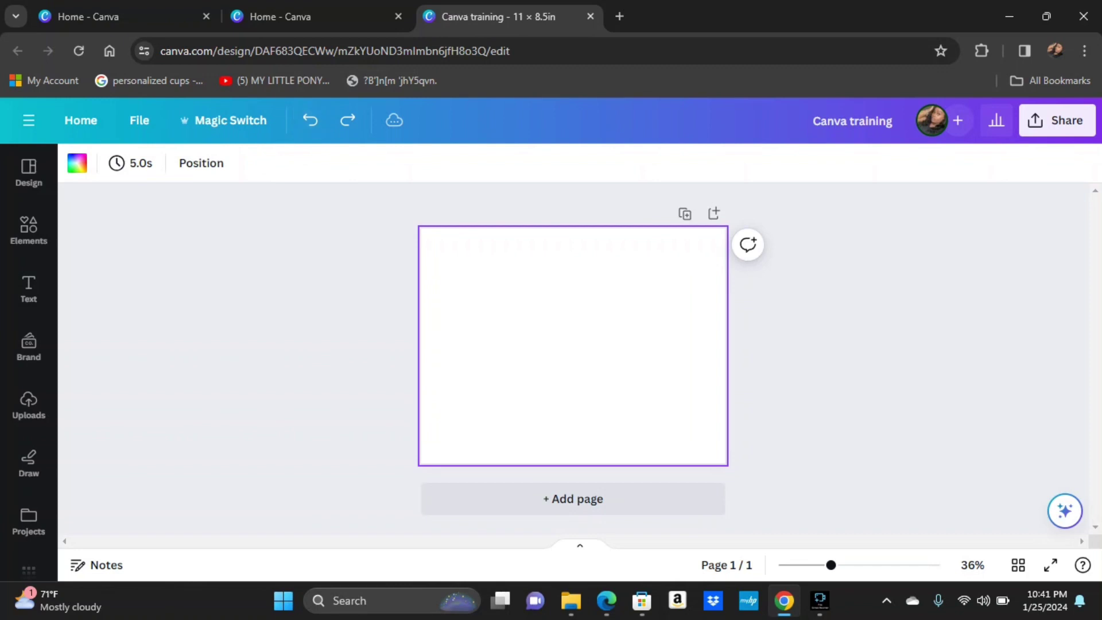
pyautogui.click(347, 120)
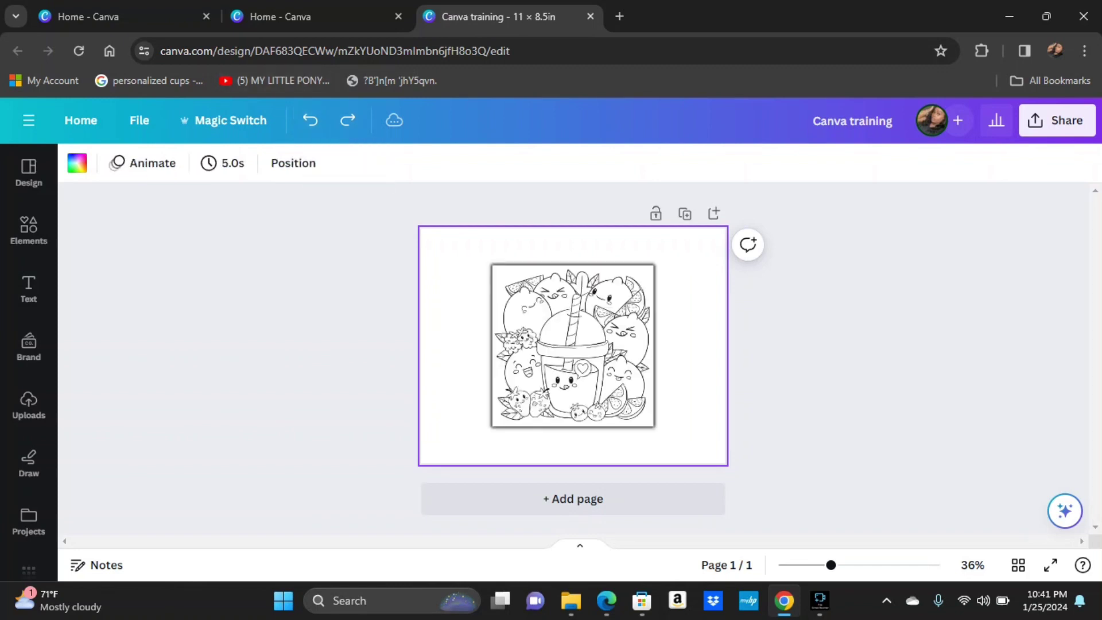
# - Remove the shadow from the drawing by setting its Shadows effect to None, and return to the photo effects
pyautogui.click(100, 163)
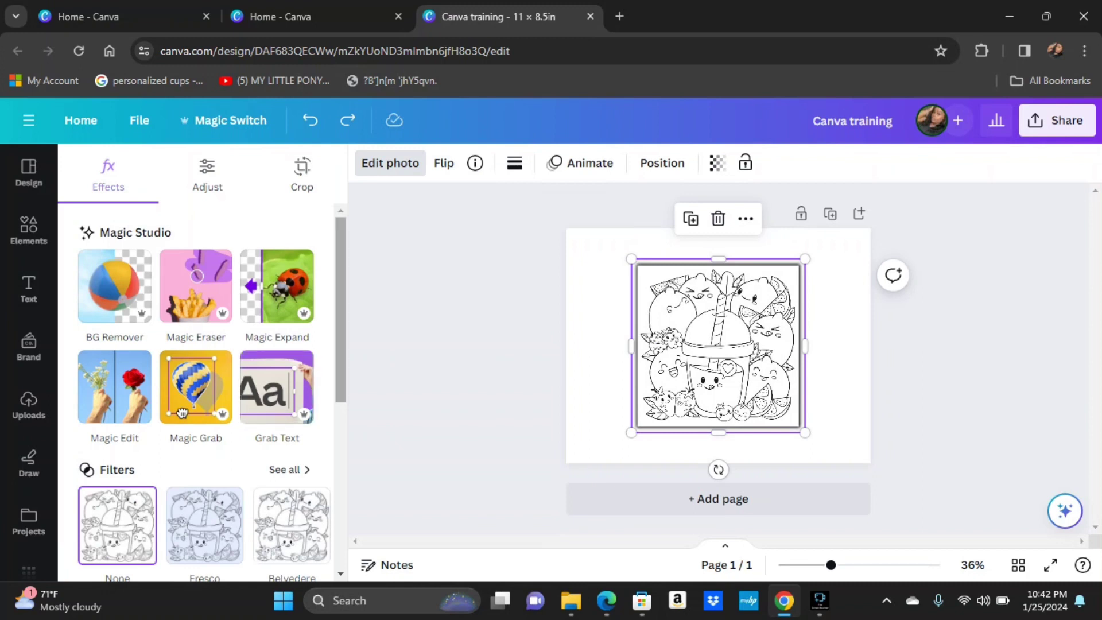
pyautogui.scroll(-5, 181, 413)
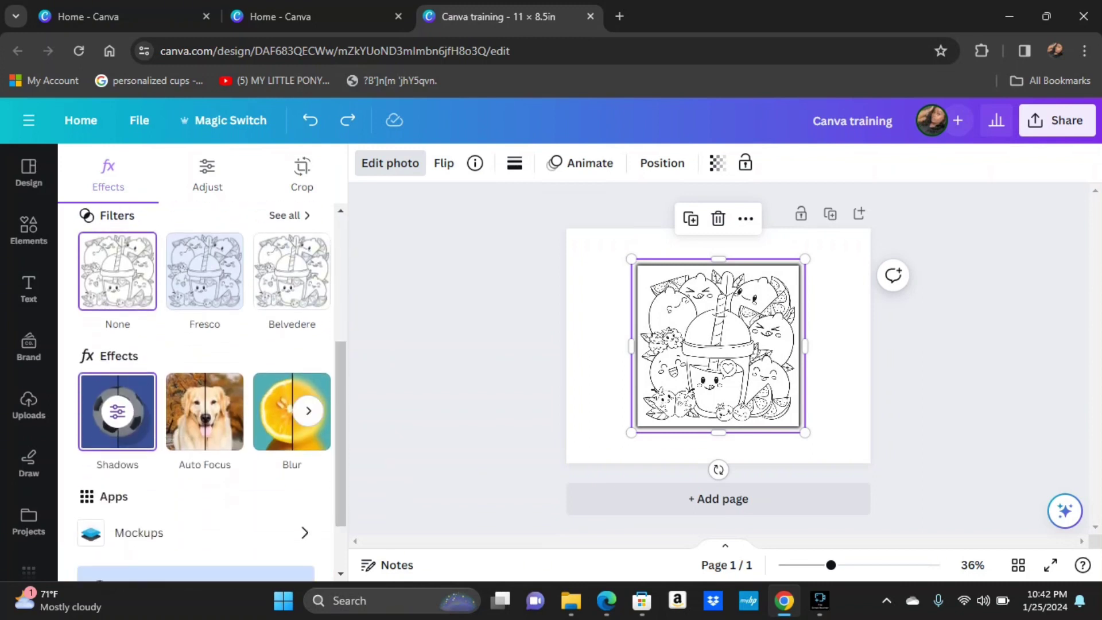
pyautogui.click(118, 411)
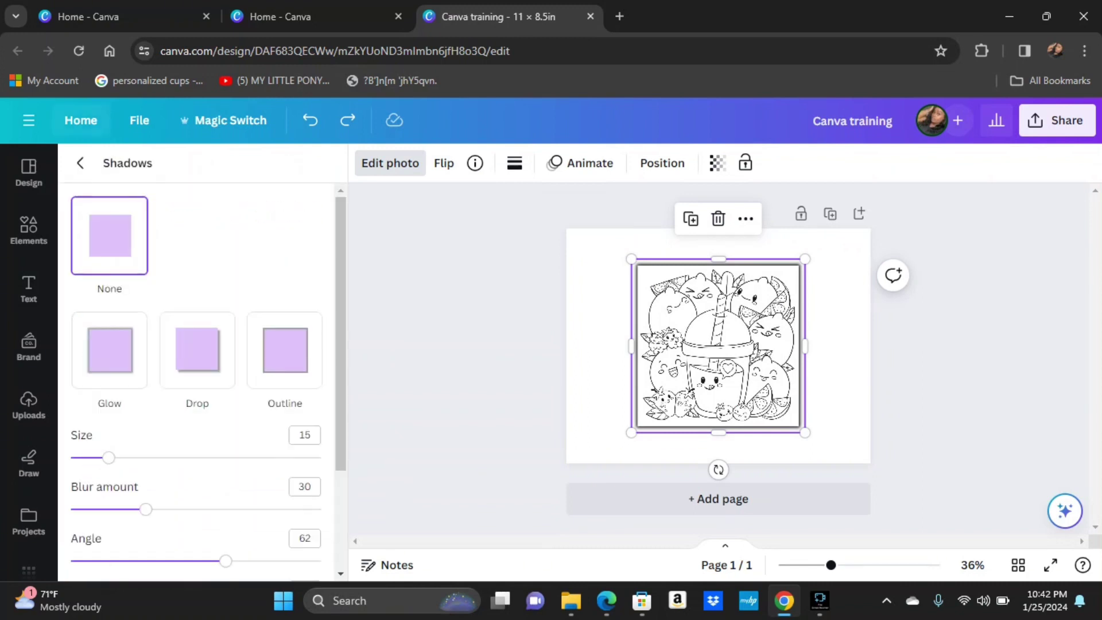
pyautogui.click(80, 162)
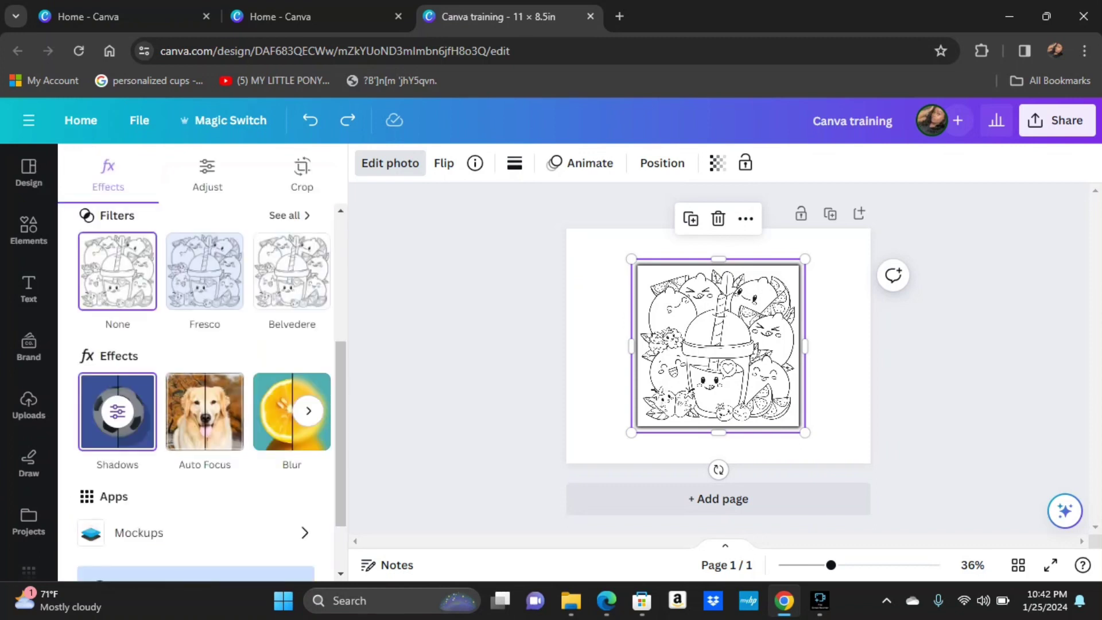
pyautogui.click(117, 411)
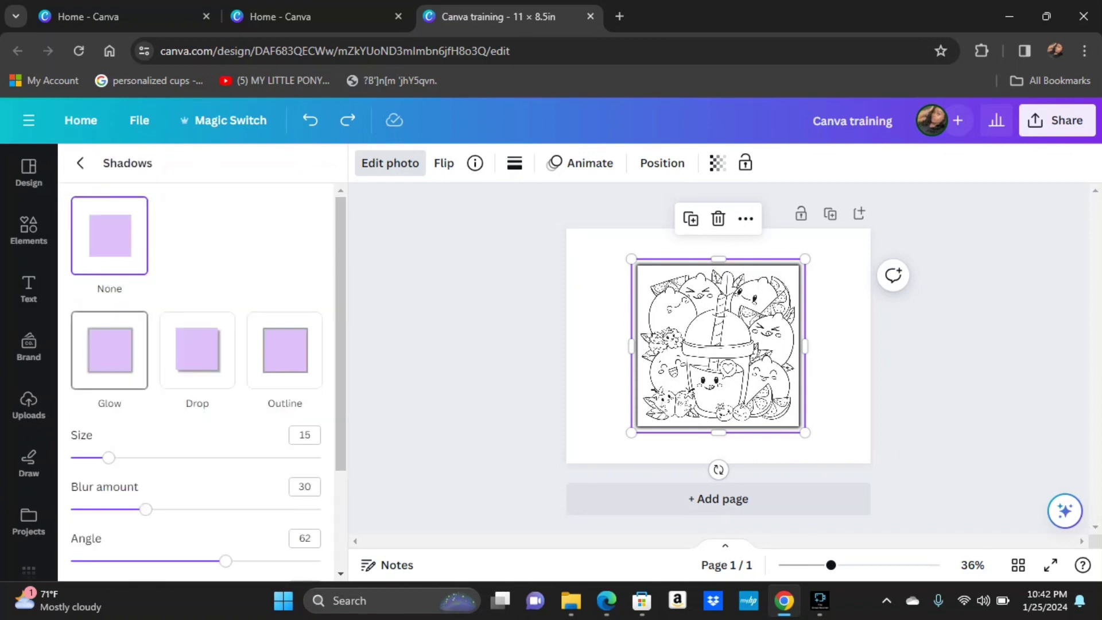
pyautogui.click(109, 236)
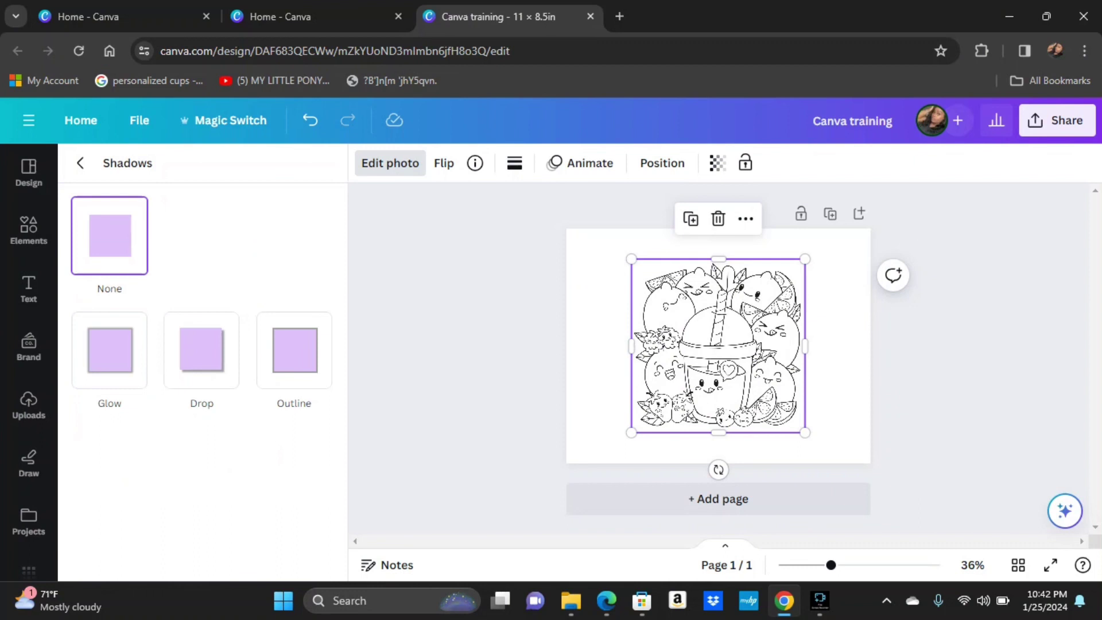
pyautogui.click(80, 162)
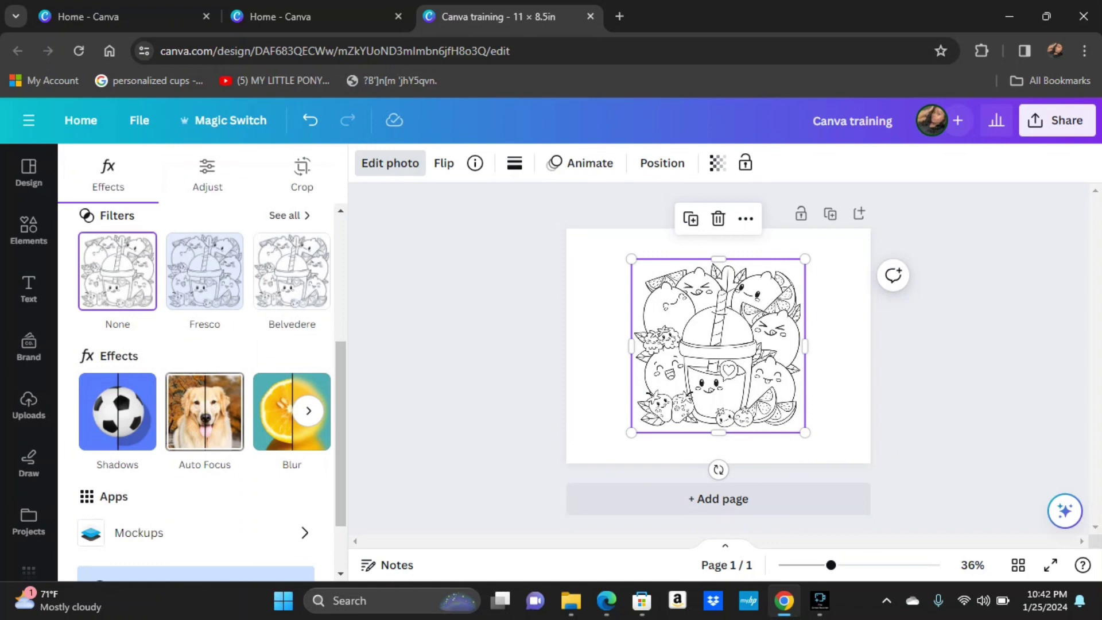
# - Try the Fuchsia duotone on the drawing and reset the Duotone effect to None
pyautogui.click(308, 411)
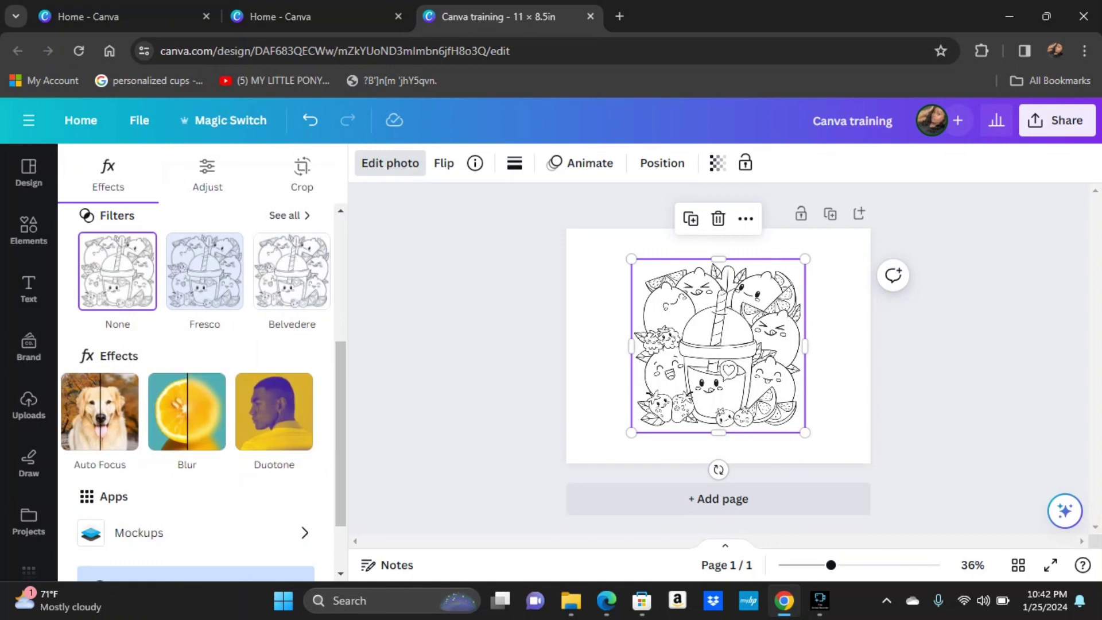
pyautogui.click(275, 428)
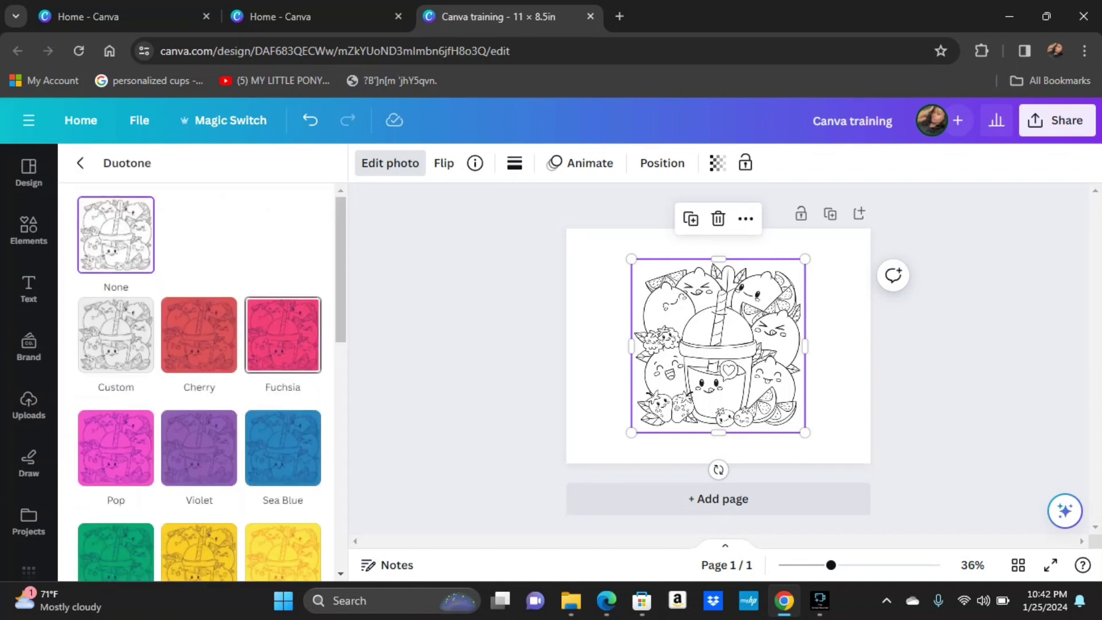
pyautogui.click(283, 335)
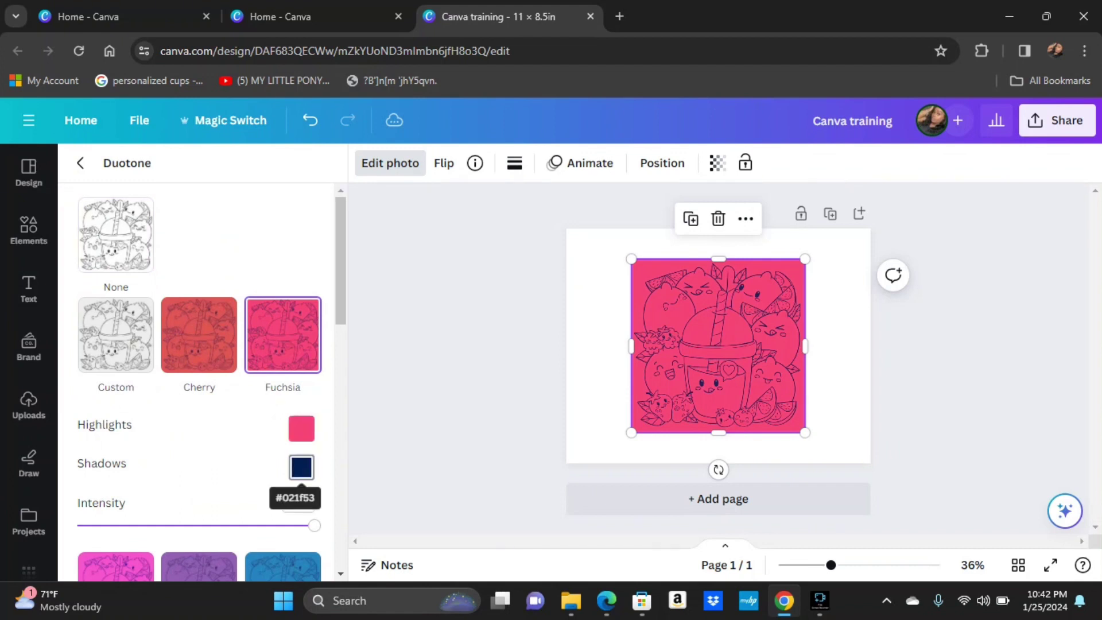
pyautogui.scroll(-3, 200, 379)
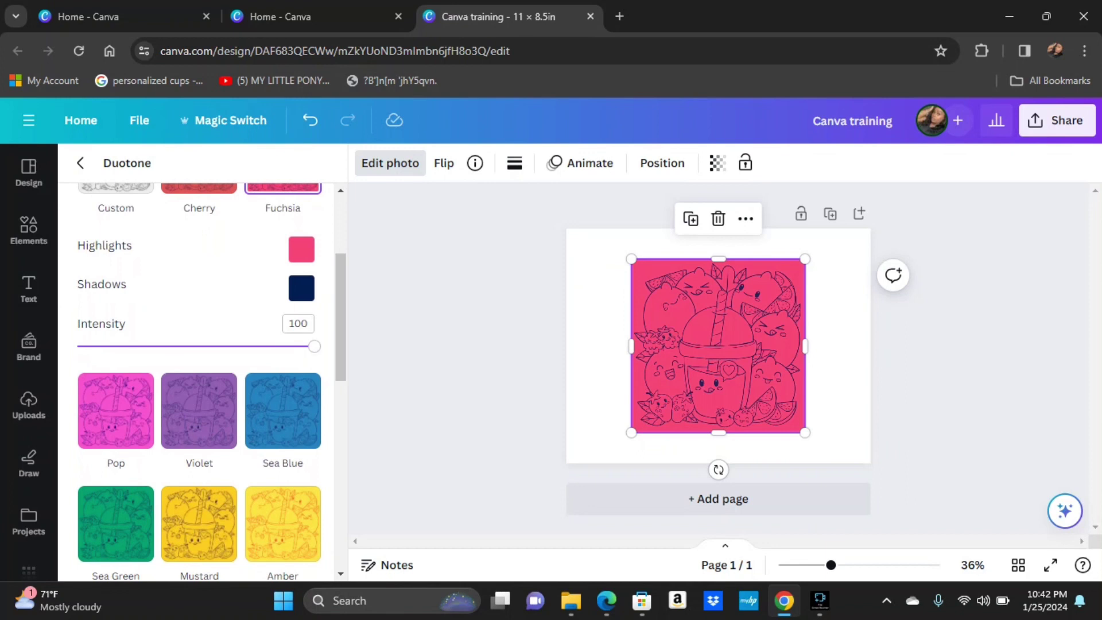
pyautogui.scroll(3, 200, 379)
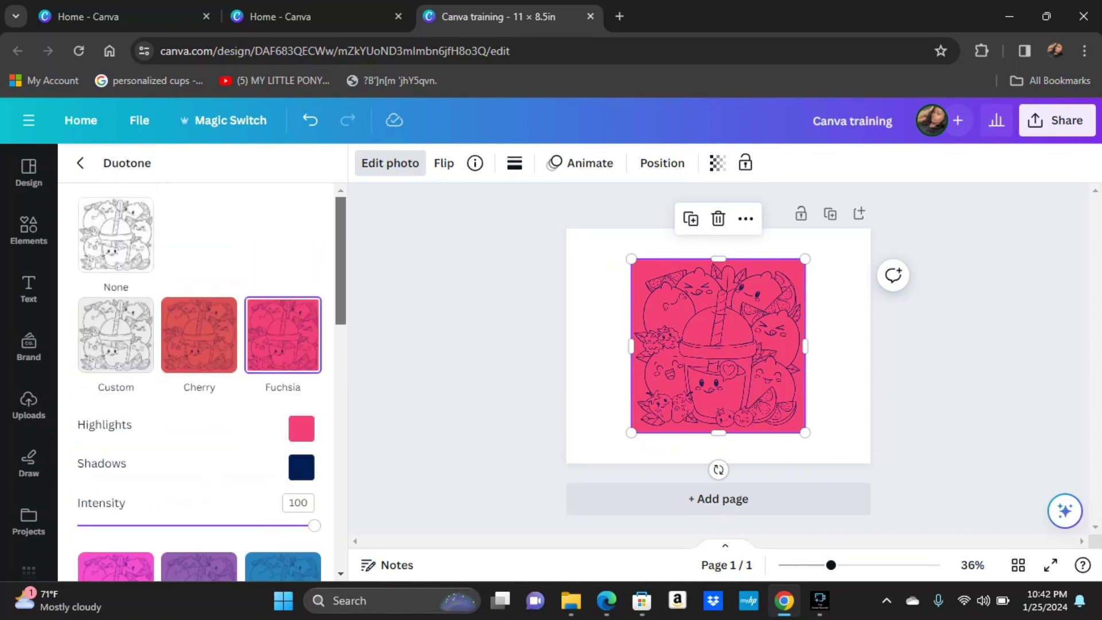
pyautogui.click(116, 235)
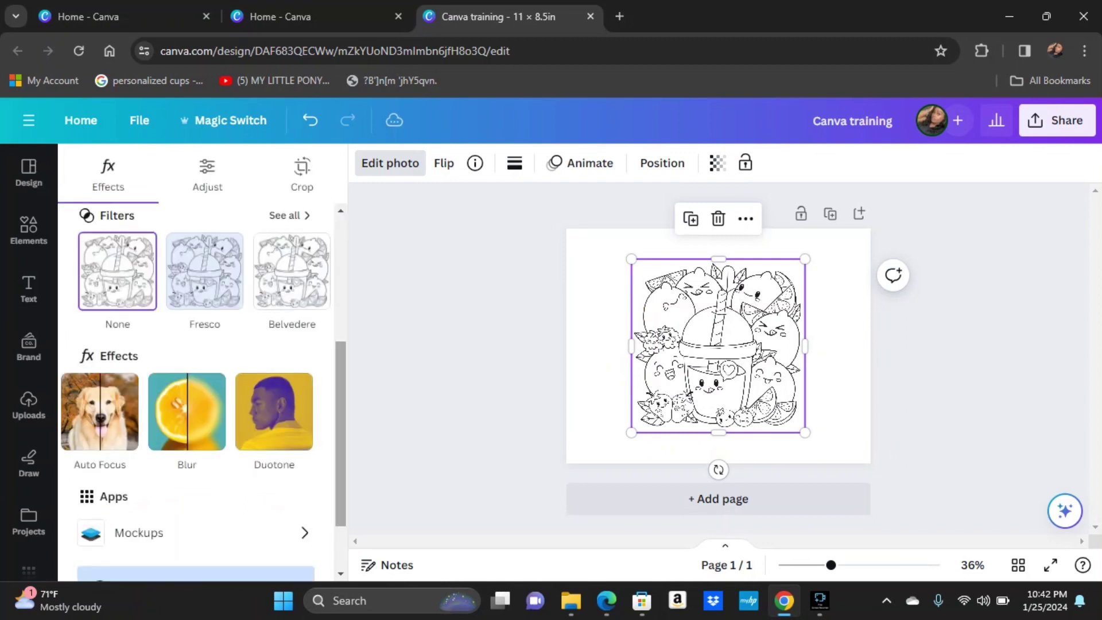
# - Examine the drawing's Adjust settings and Crop options, return to the effects and close the photo editor
pyautogui.scroll(-2, 195, 390)
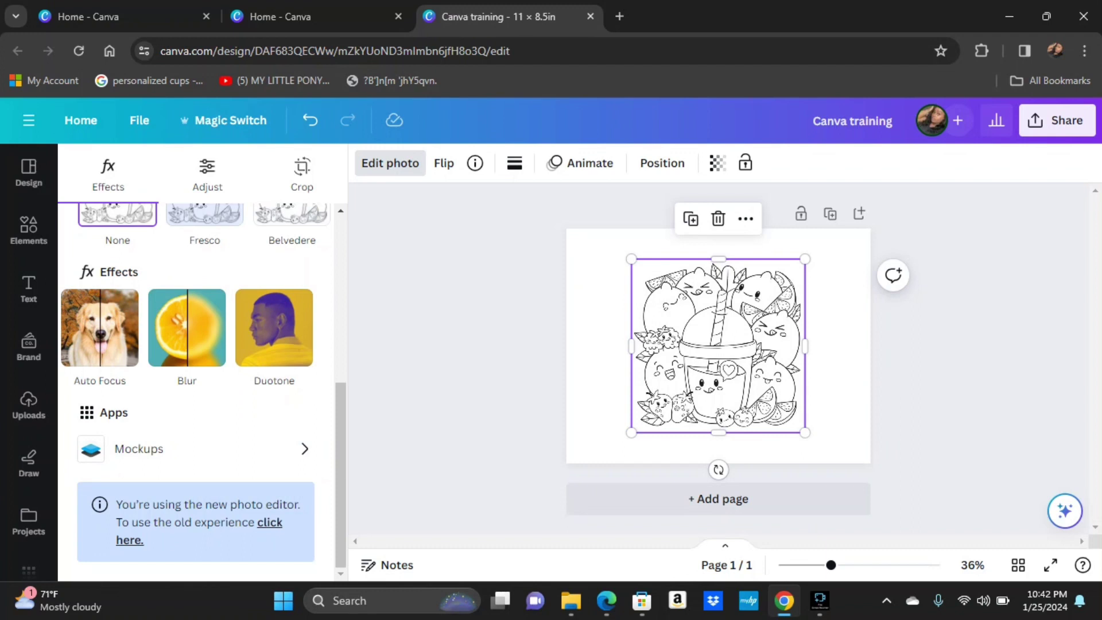
pyautogui.click(208, 172)
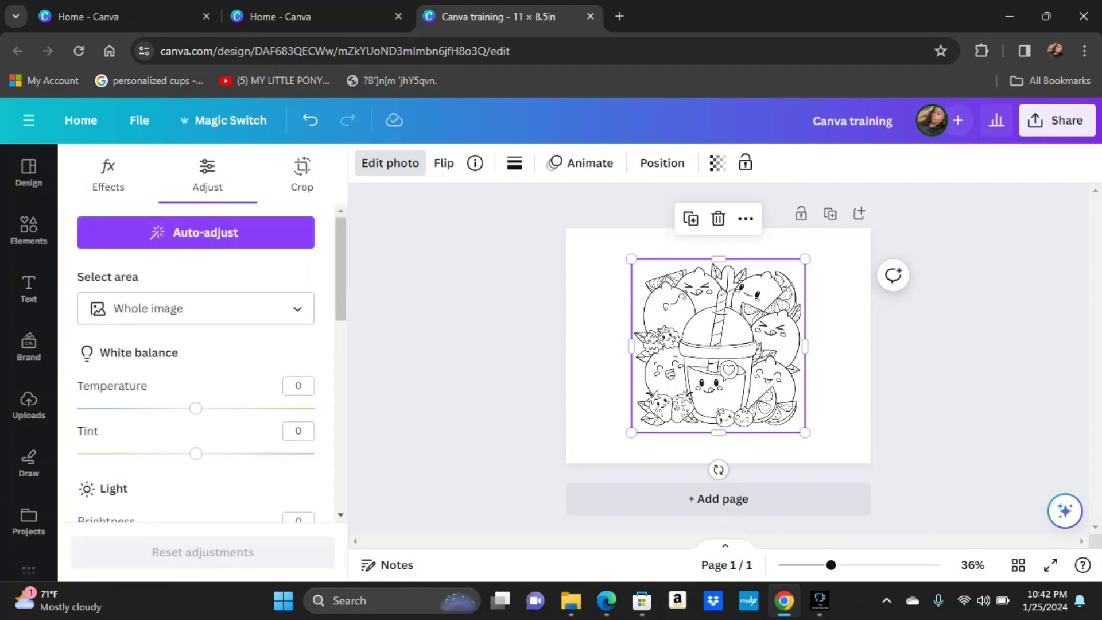
pyautogui.scroll(-10, 195, 362)
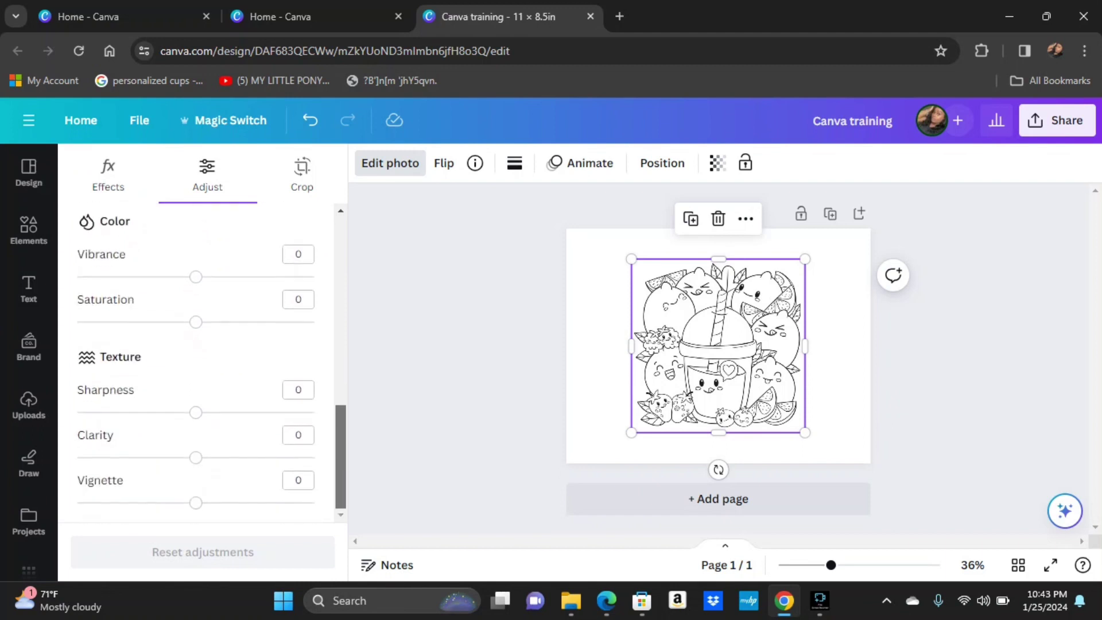
pyautogui.scroll(10, 196, 361)
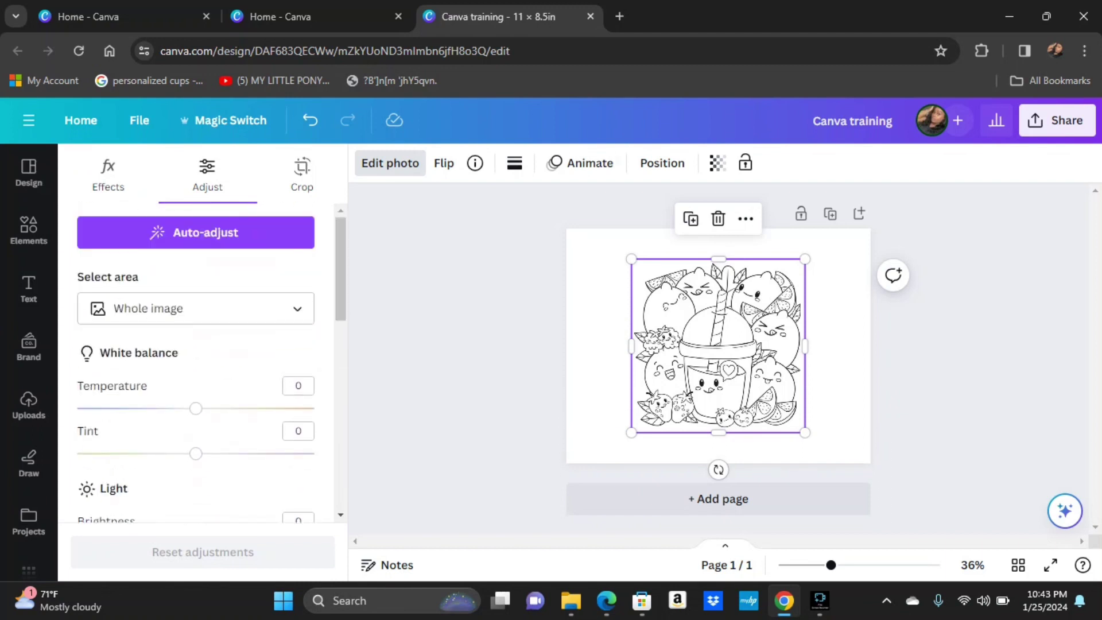
pyautogui.click(302, 173)
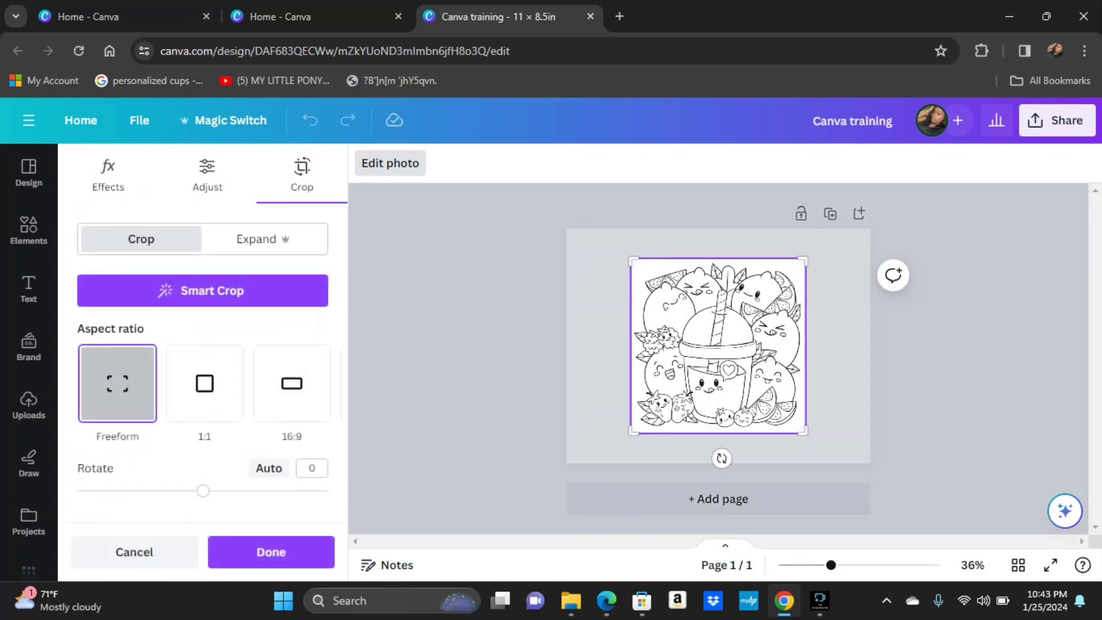
pyautogui.click(108, 172)
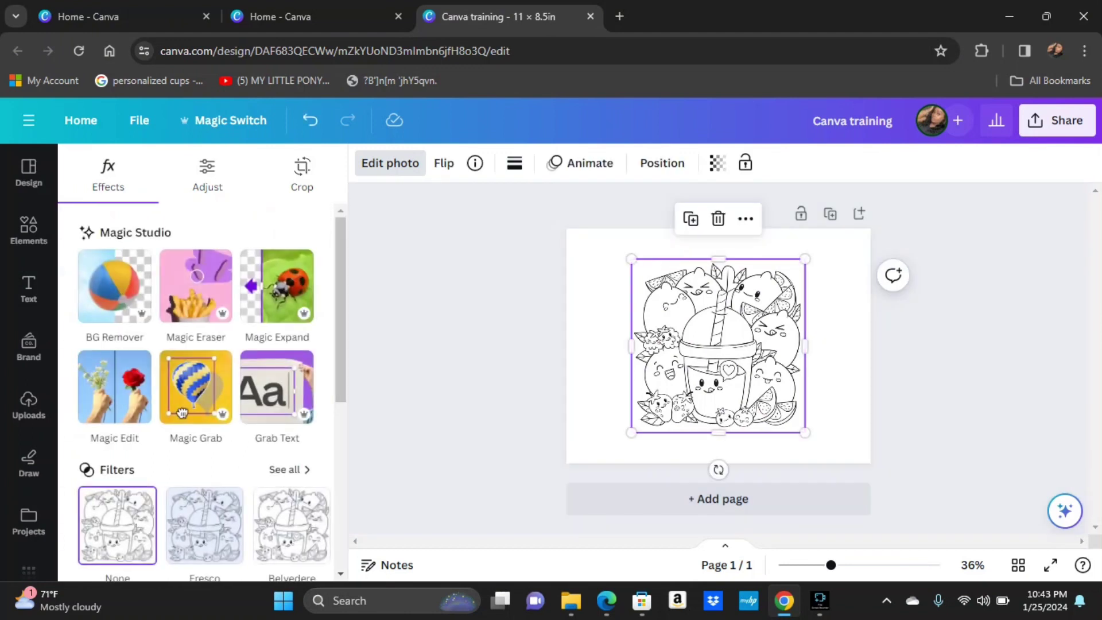
pyautogui.click(391, 163)
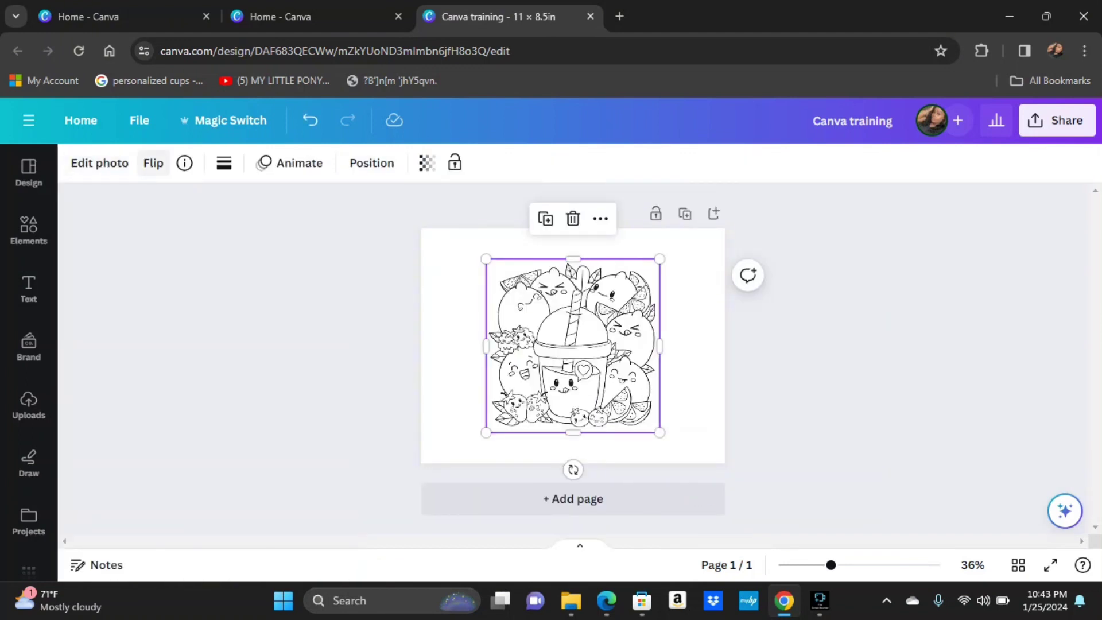
# - Flip the drawing horizontally and vertically
pyautogui.click(153, 163)
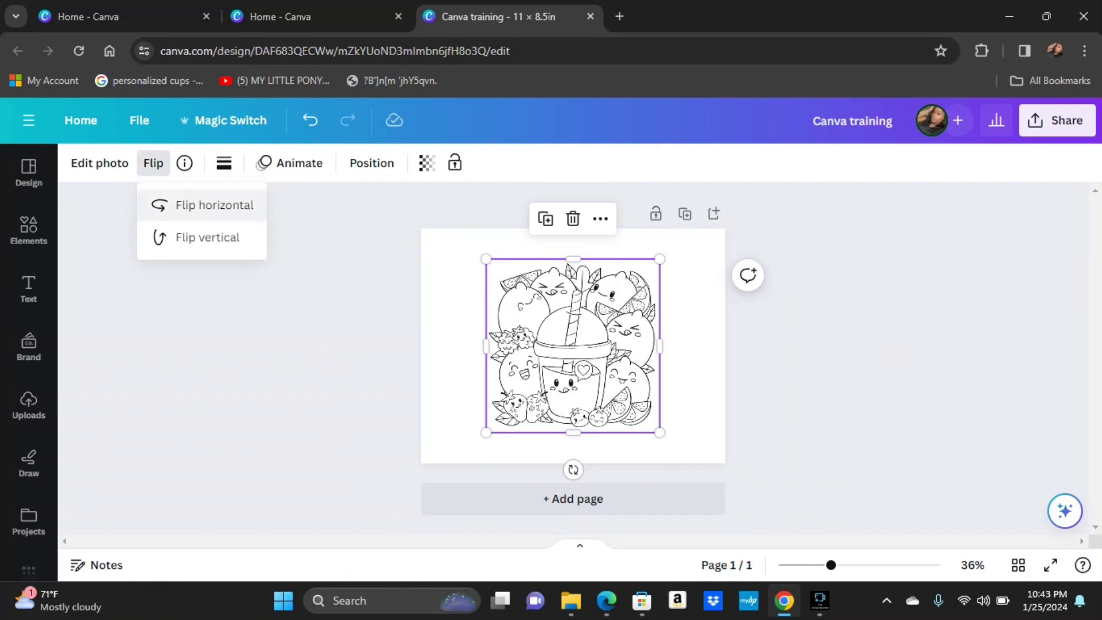
pyautogui.click(173, 205)
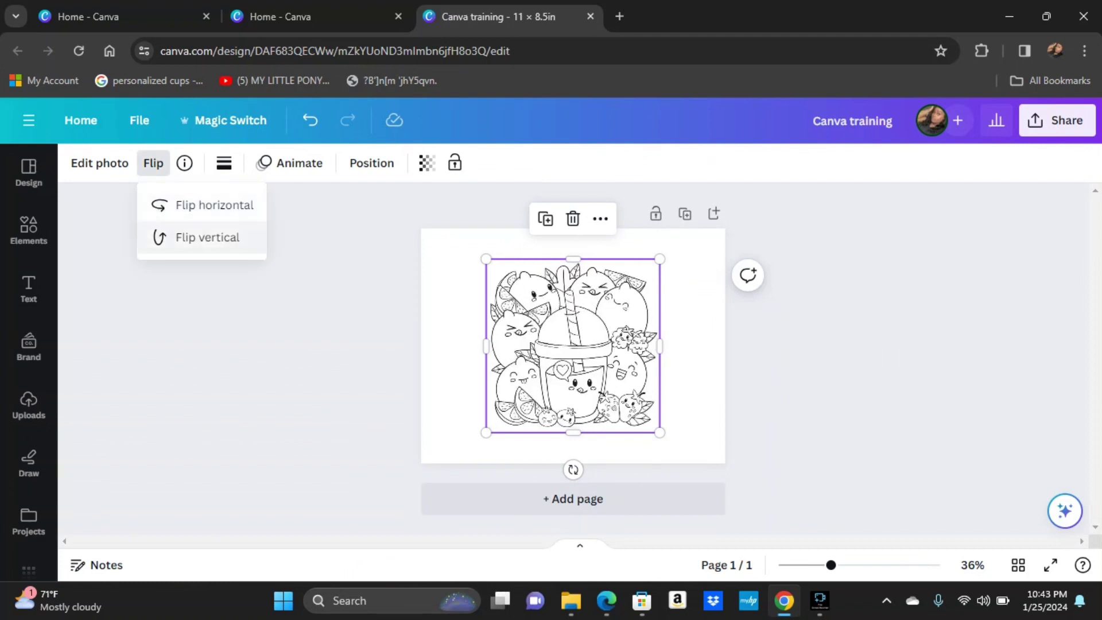
pyautogui.click(207, 237)
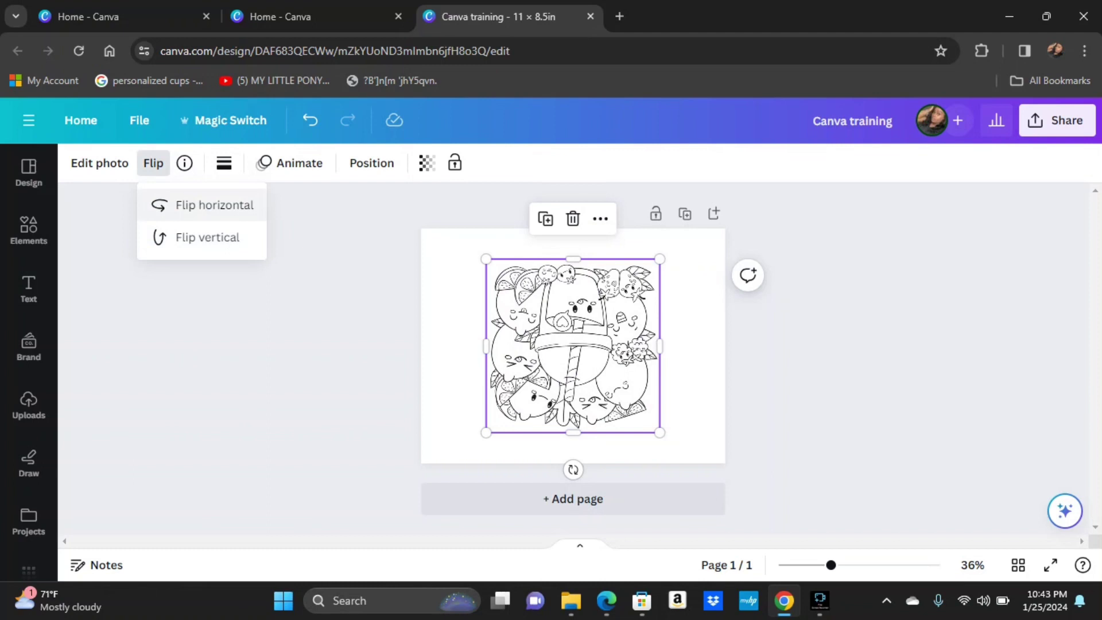
# - Flip the drawing horizontally and vertically back to its original orientation and view its border style options
pyautogui.click(172, 205)
pyautogui.click(208, 238)
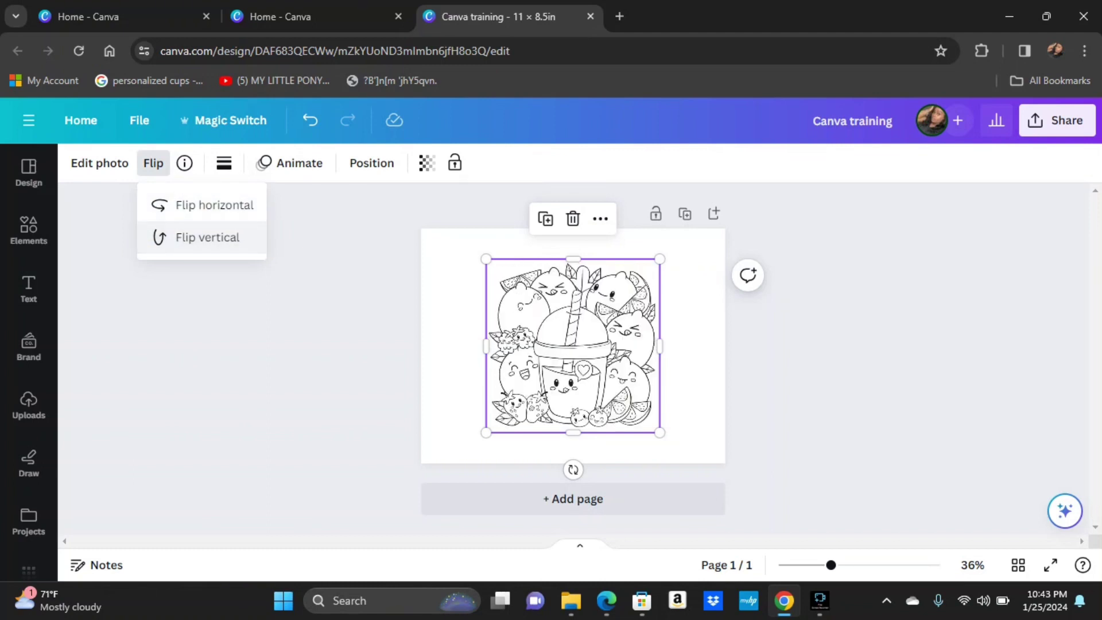
pyautogui.press('Escape')
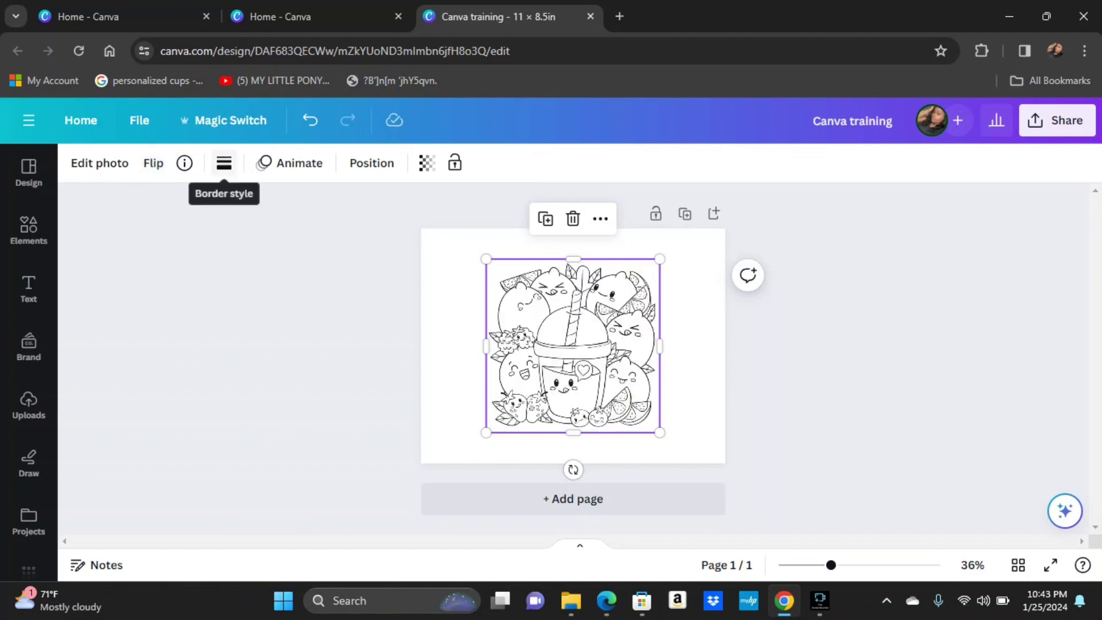
pyautogui.click(224, 163)
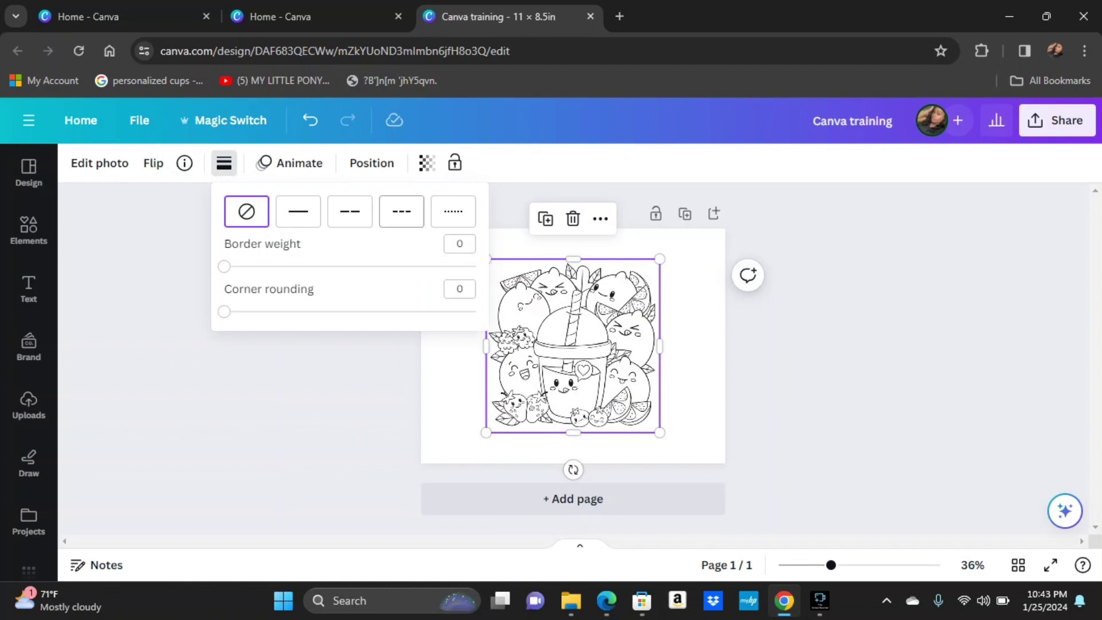
pyautogui.press('Escape')
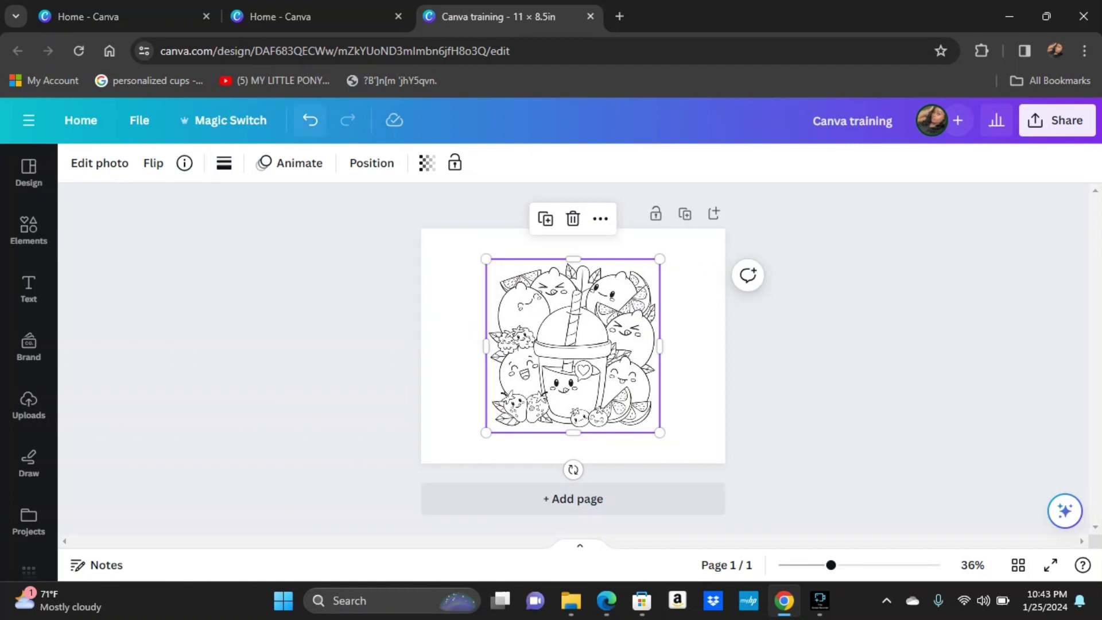
# - Try the Pan photo animation on the drawing and the Sleek page animation
pyautogui.click(289, 163)
pyautogui.click(196, 347)
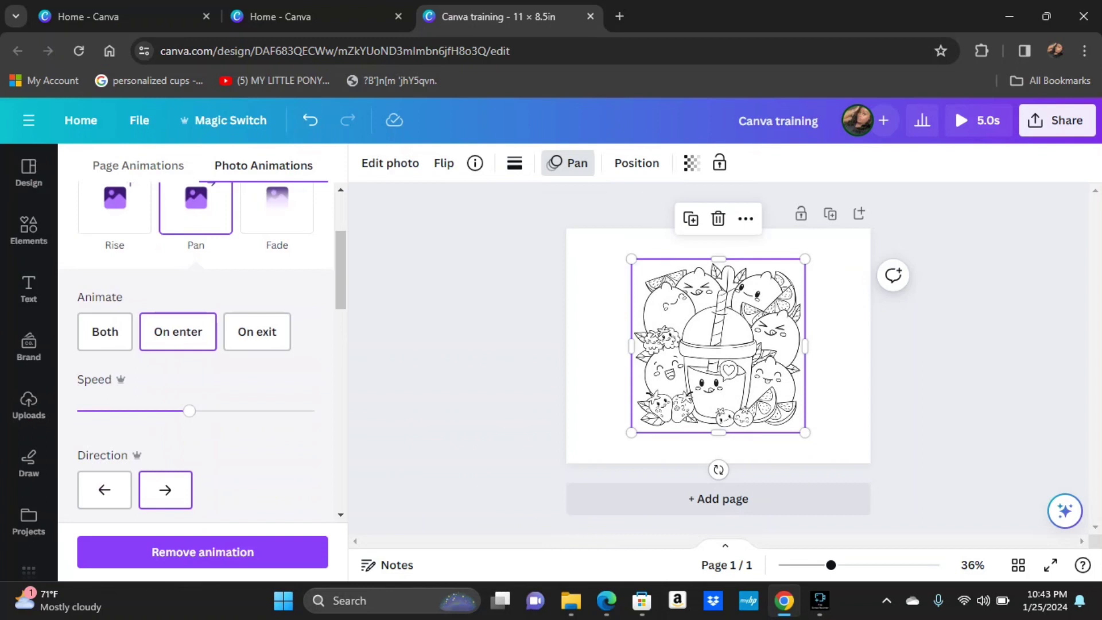
pyautogui.scroll(3, 201, 350)
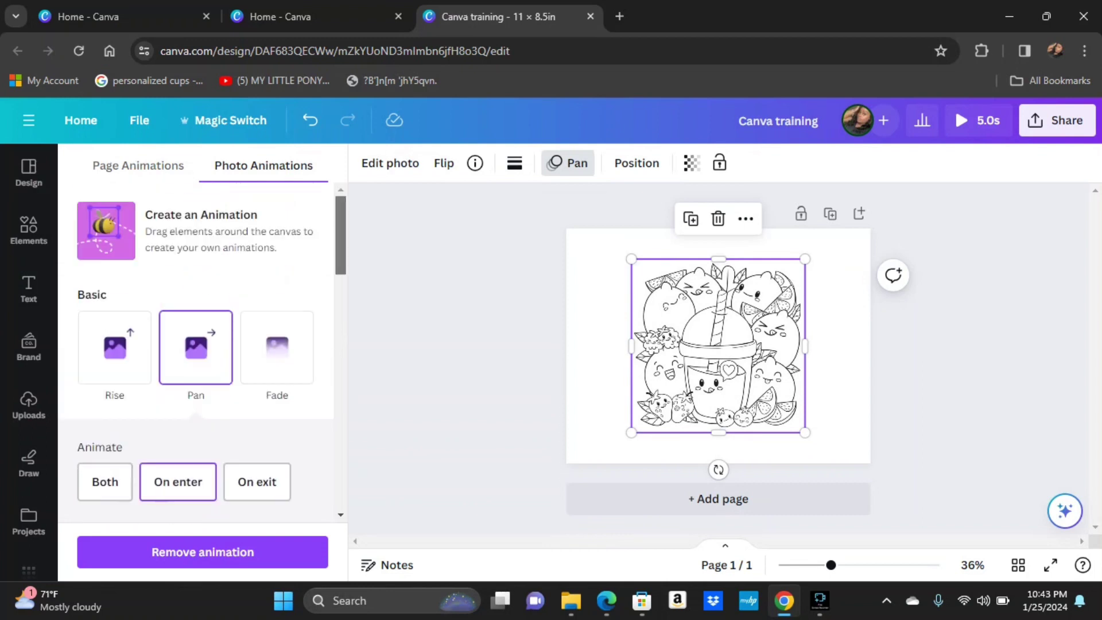
pyautogui.click(137, 165)
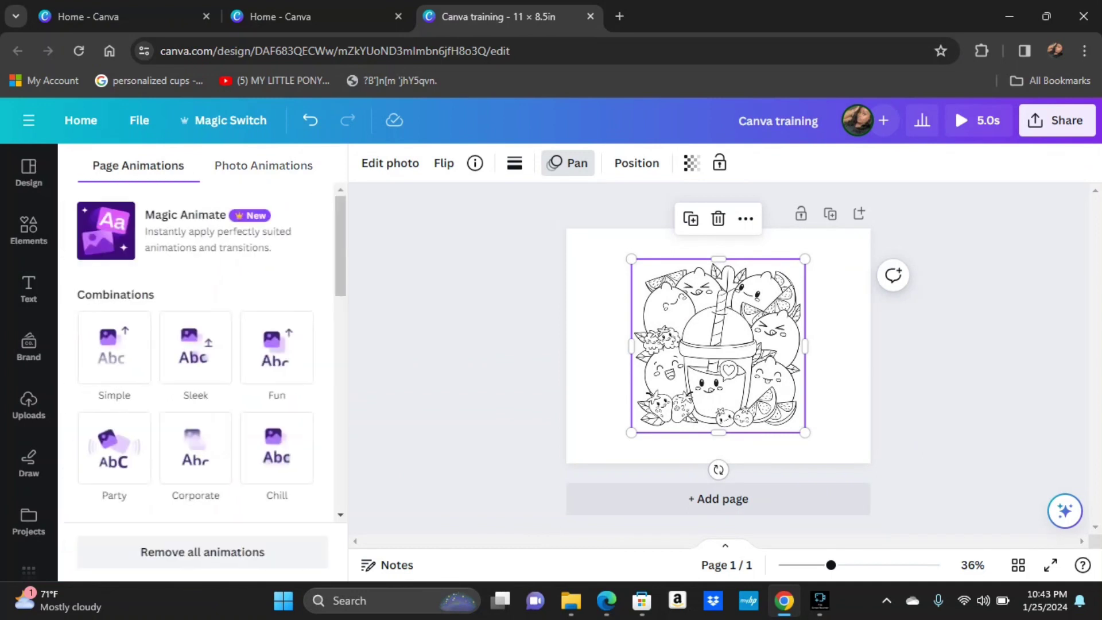
pyautogui.click(195, 348)
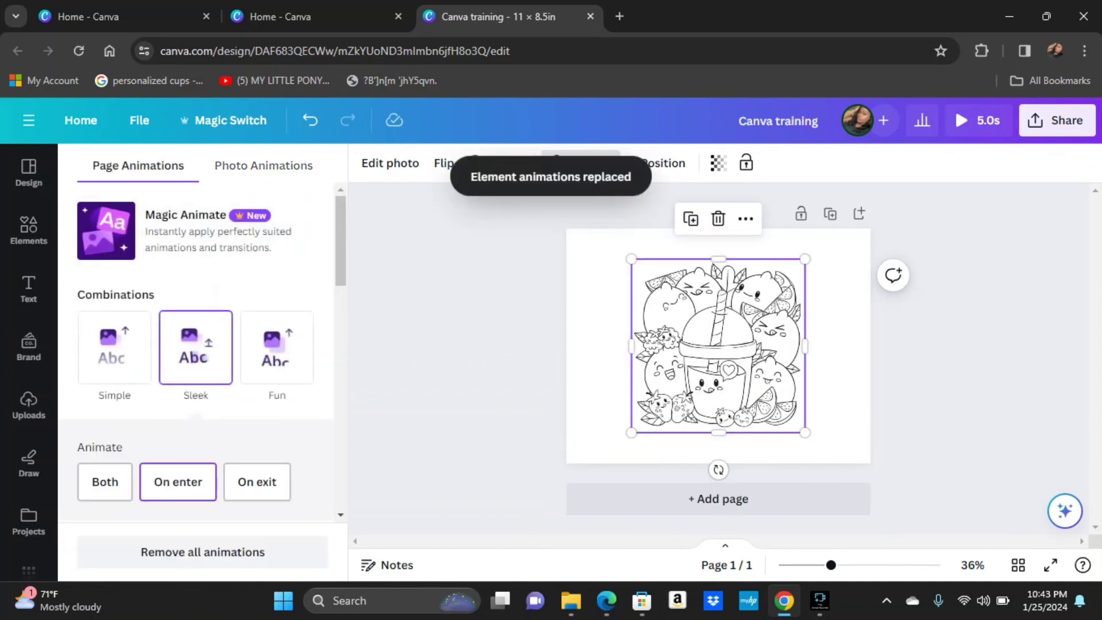
pyautogui.press('Escape')
pyautogui.press('Escape')
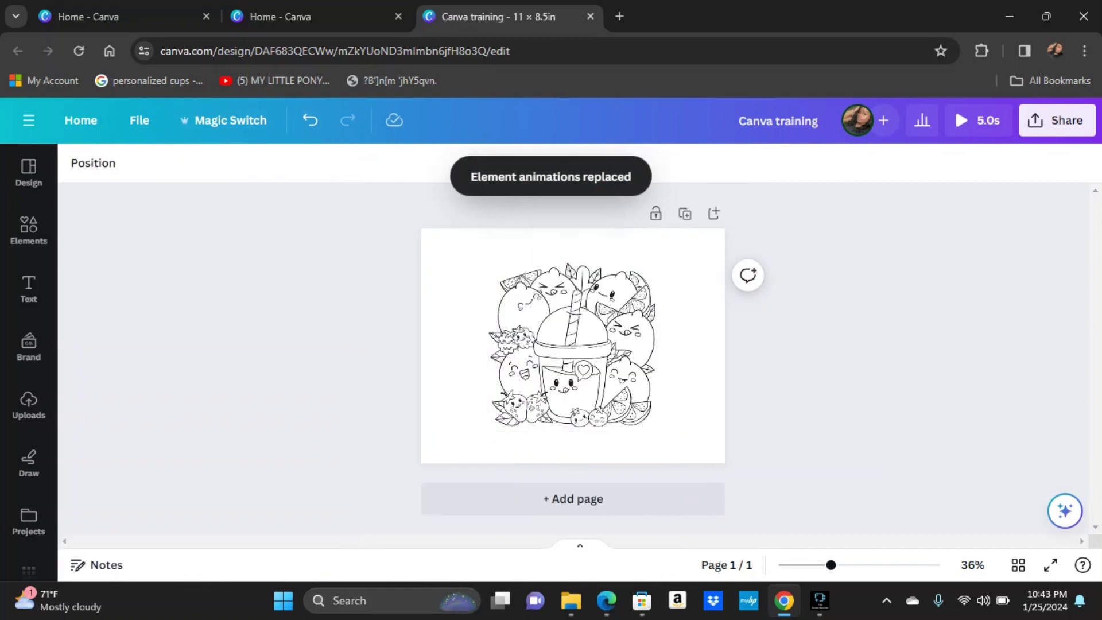
# - Undo the Sleek page animation and the Pan photo animation on the drawing
pyautogui.click(573, 345)
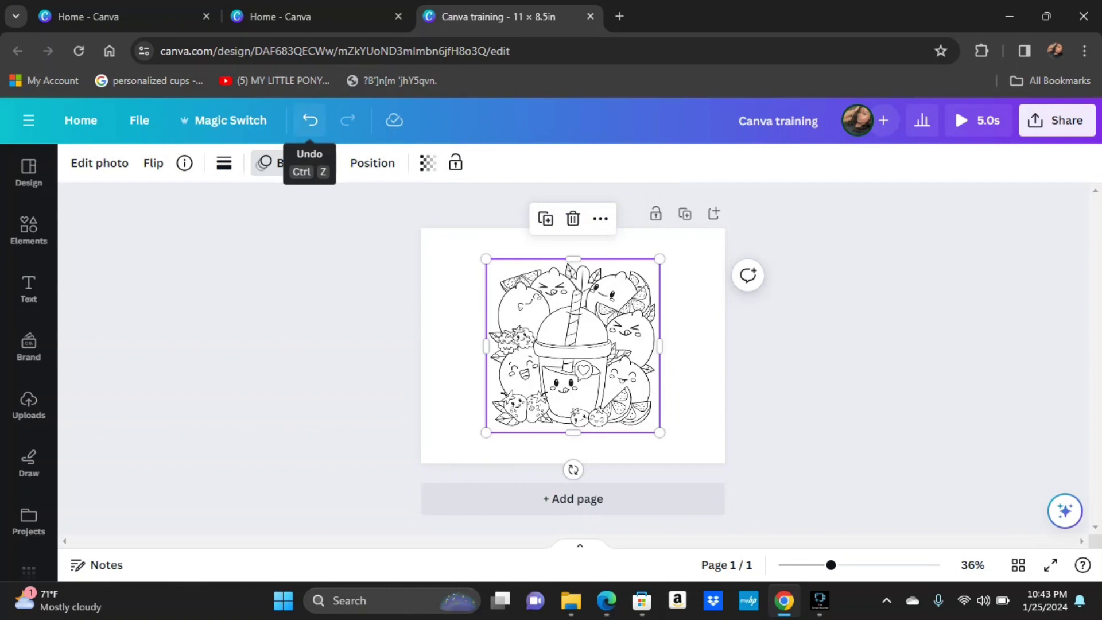
pyautogui.click(310, 120)
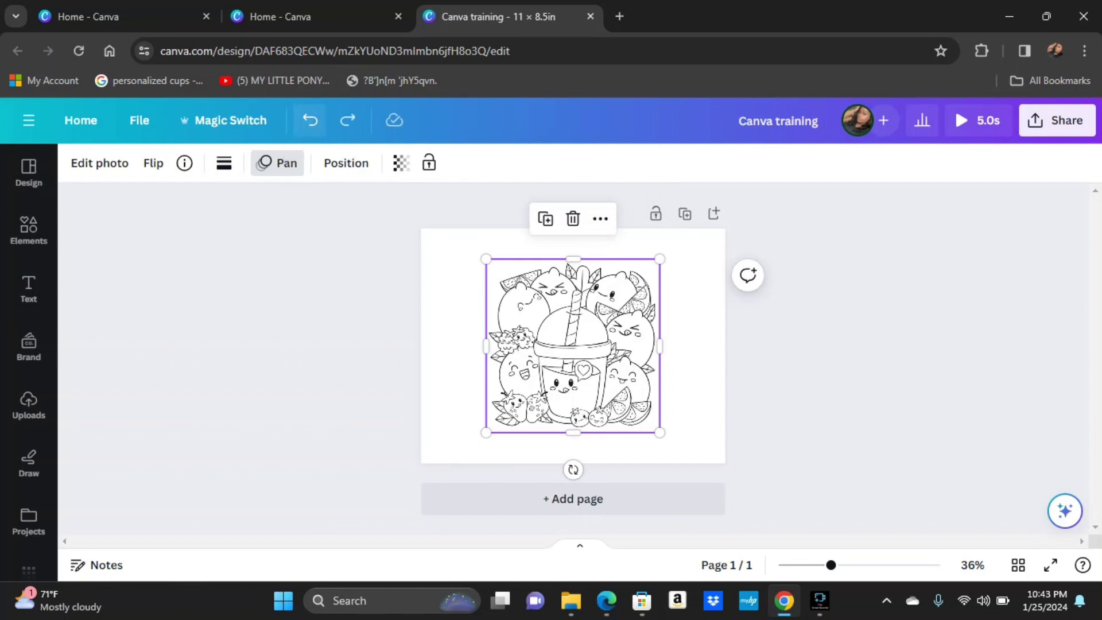
pyautogui.click(310, 120)
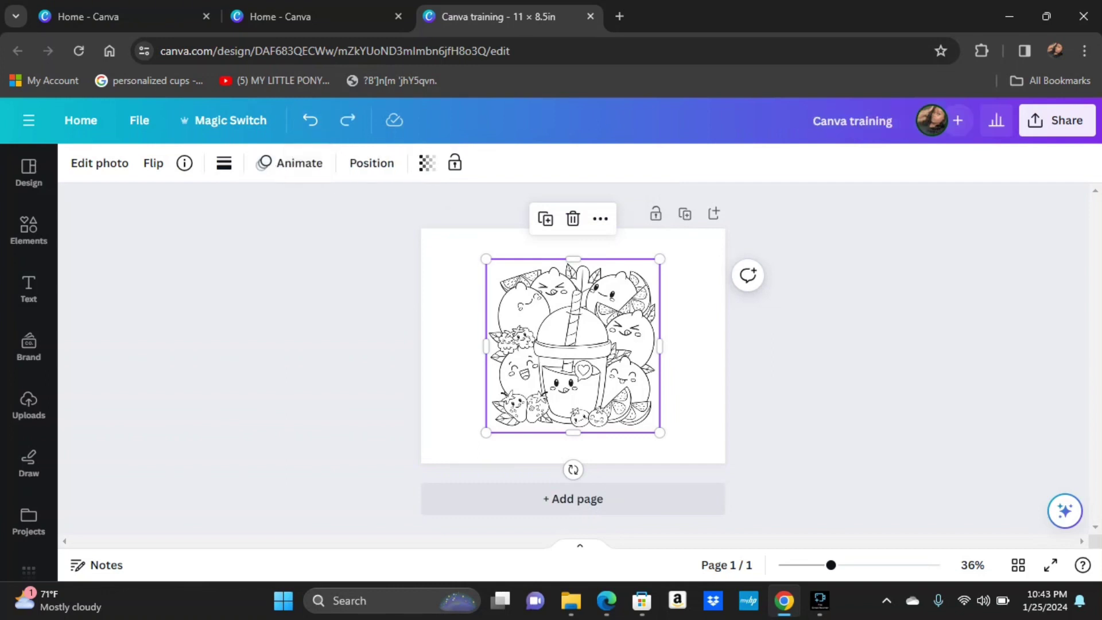
# - Try aligning the drawing to the left and right of the page and return it to Center
pyautogui.click(372, 163)
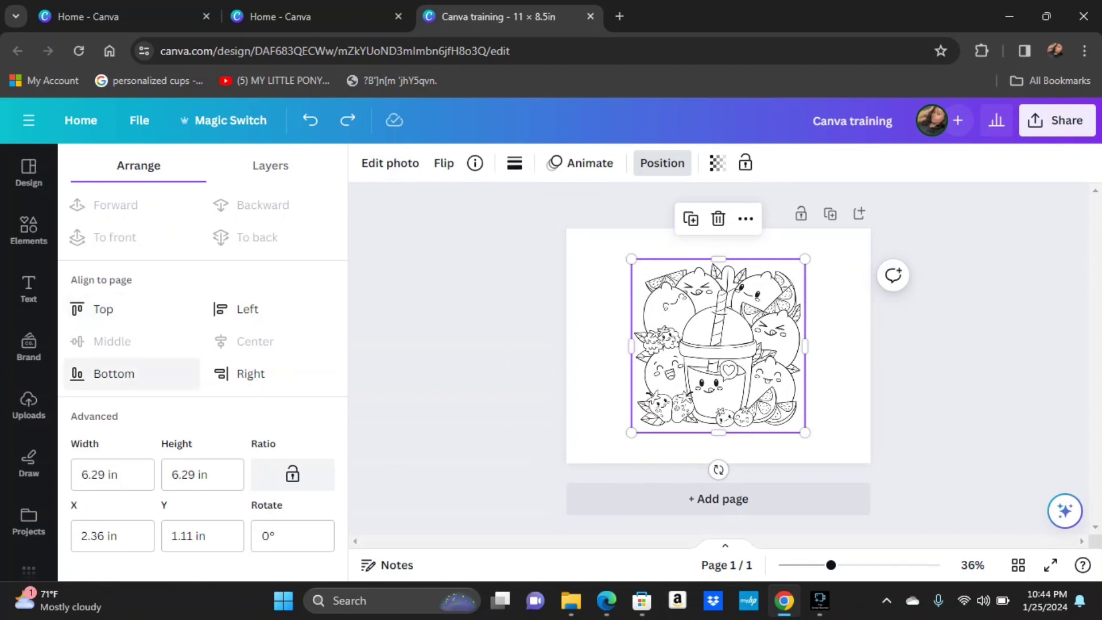
pyautogui.click(248, 309)
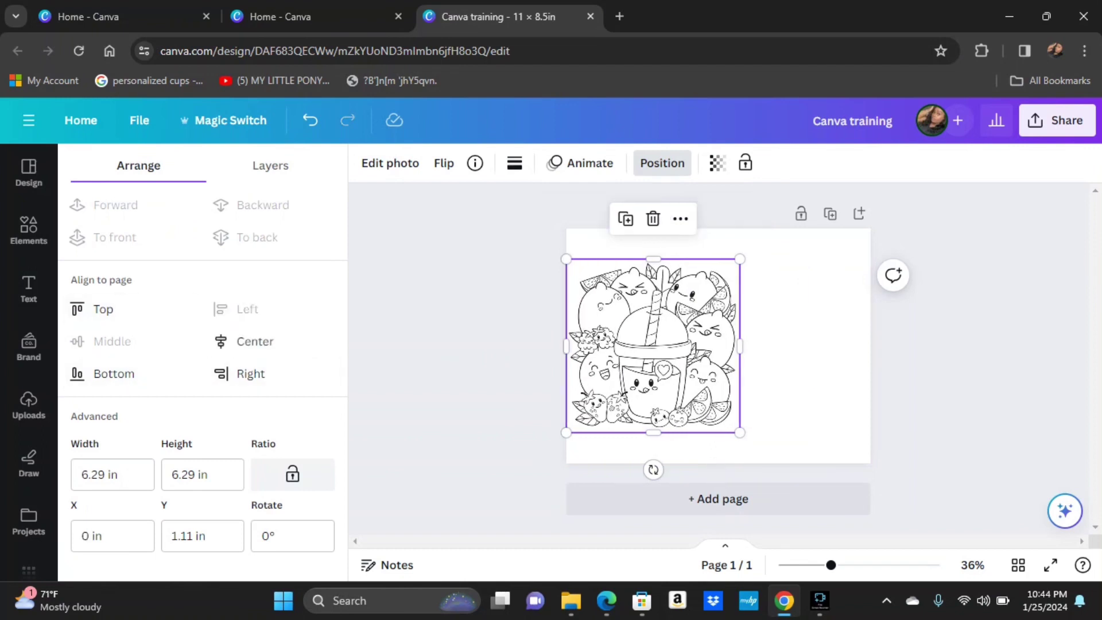
pyautogui.click(250, 374)
pyautogui.click(247, 341)
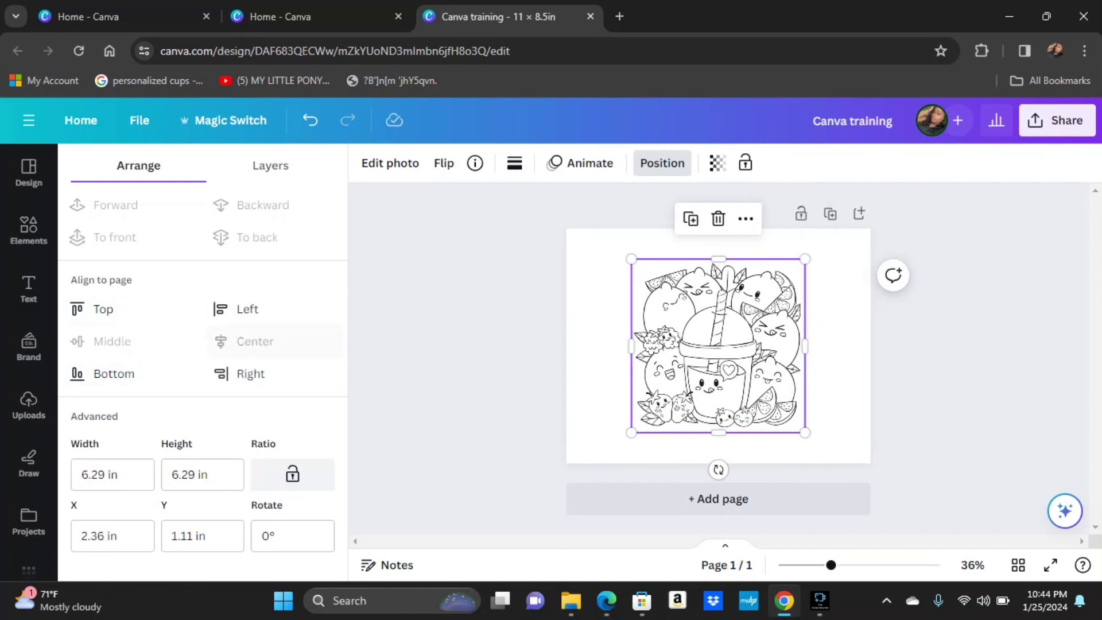
pyautogui.click(662, 163)
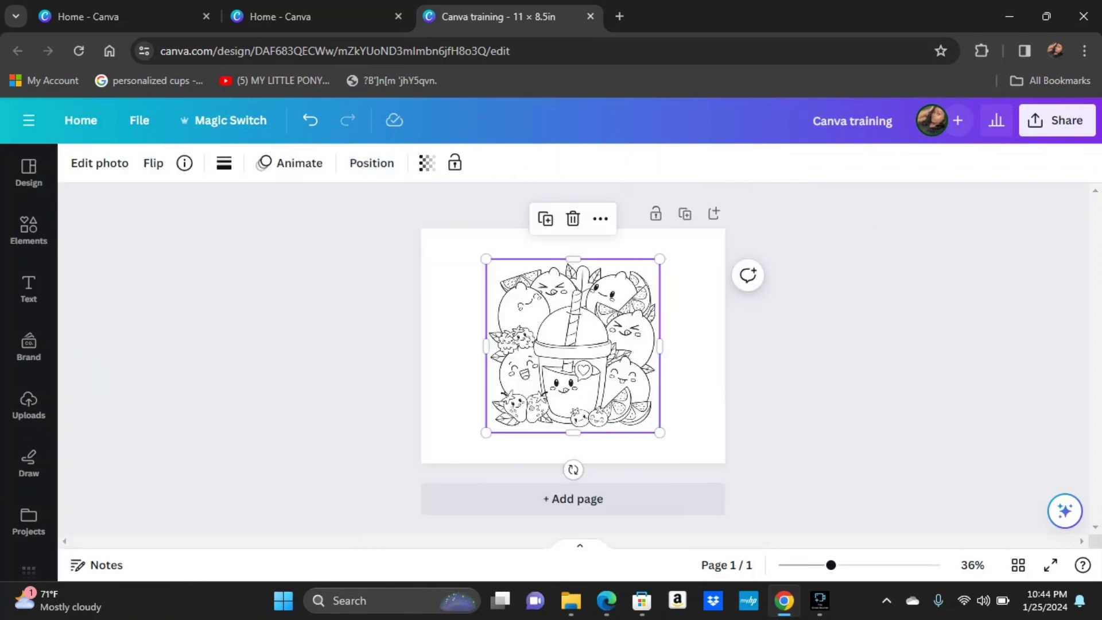
# - Try adjusting the drawing's transparency
pyautogui.click(426, 163)
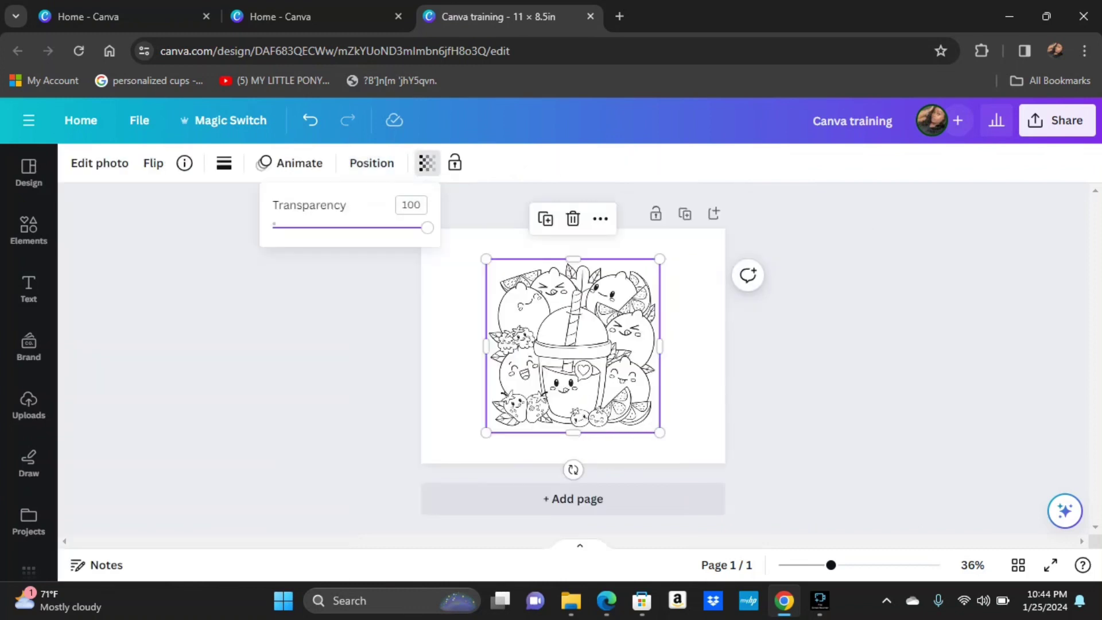
pyautogui.moveTo(427, 227)
pyautogui.mouseDown()
pyautogui.moveTo(273, 227)
pyautogui.moveTo(426, 226)
pyautogui.mouseUp()
pyautogui.press('Escape')
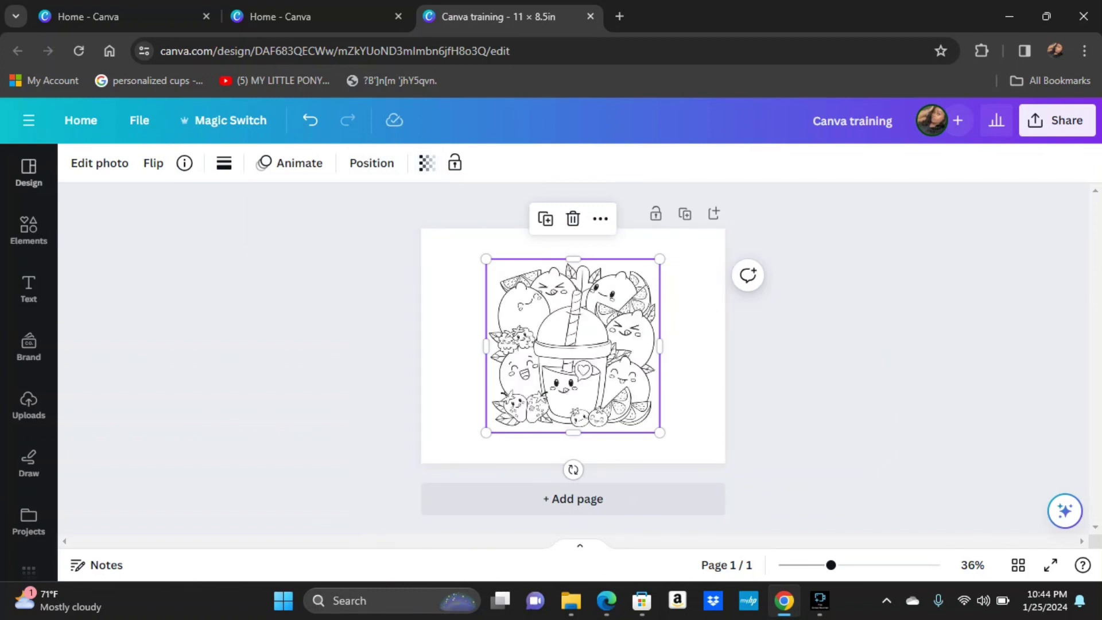
# - Browse the text styles and font combinations and add a text box reading "023156" below the drawing
pyautogui.click(29, 288)
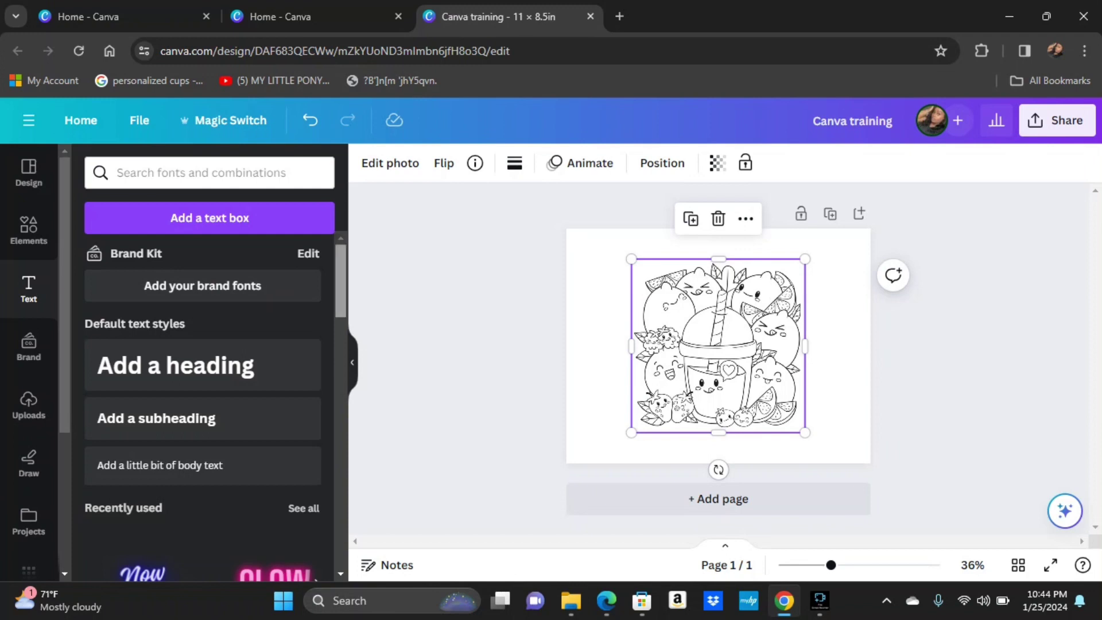
pyautogui.scroll(-5, 202, 401)
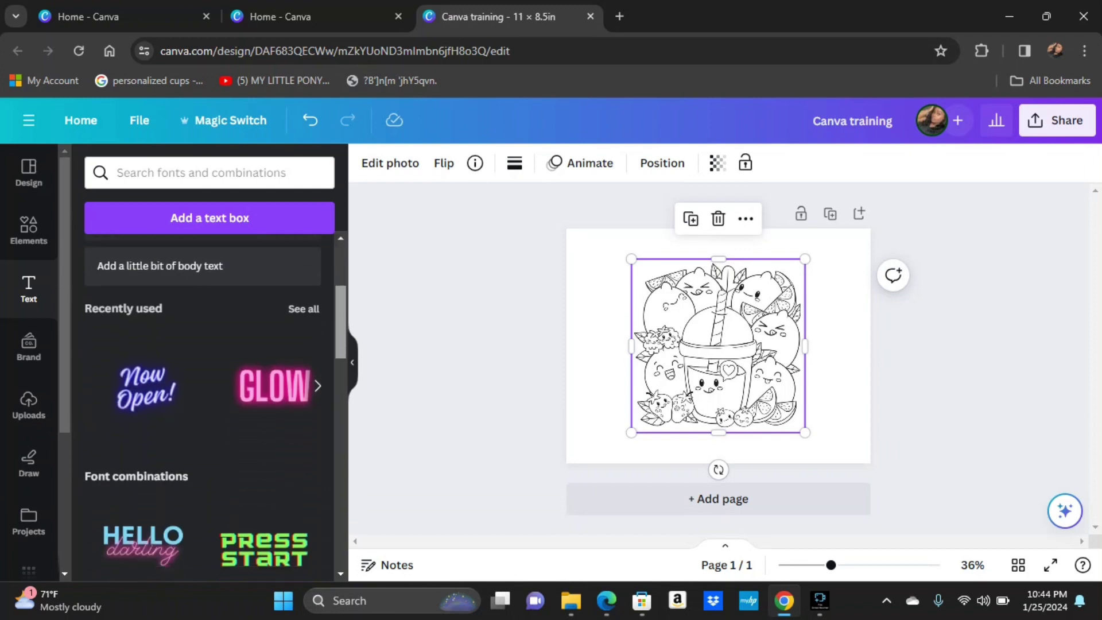
pyautogui.scroll(-8, 215, 408)
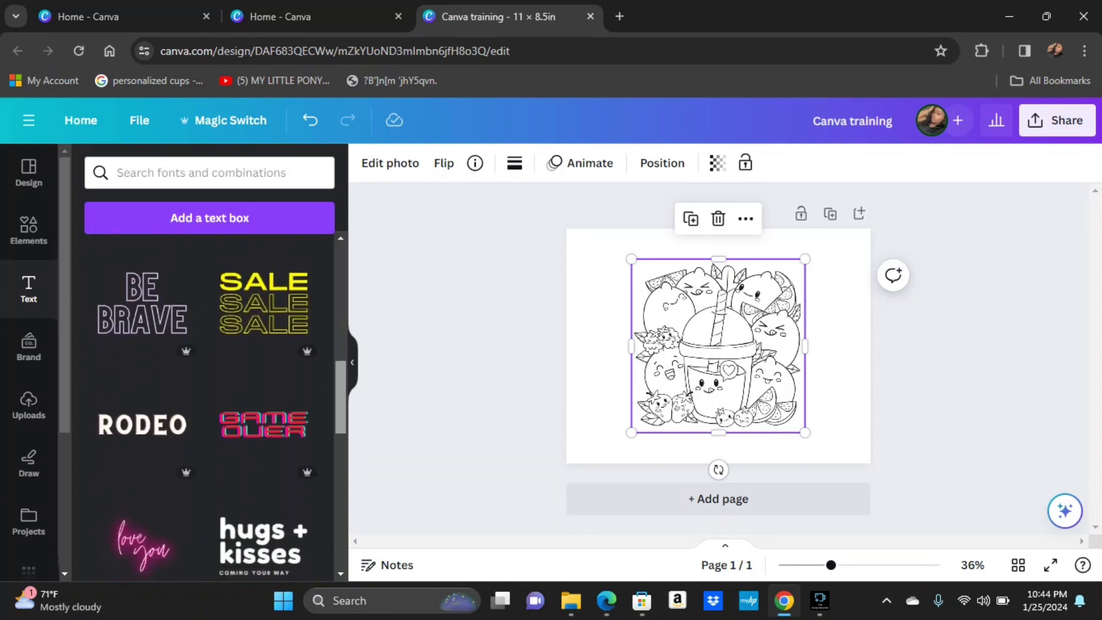
pyautogui.scroll(10, 203, 402)
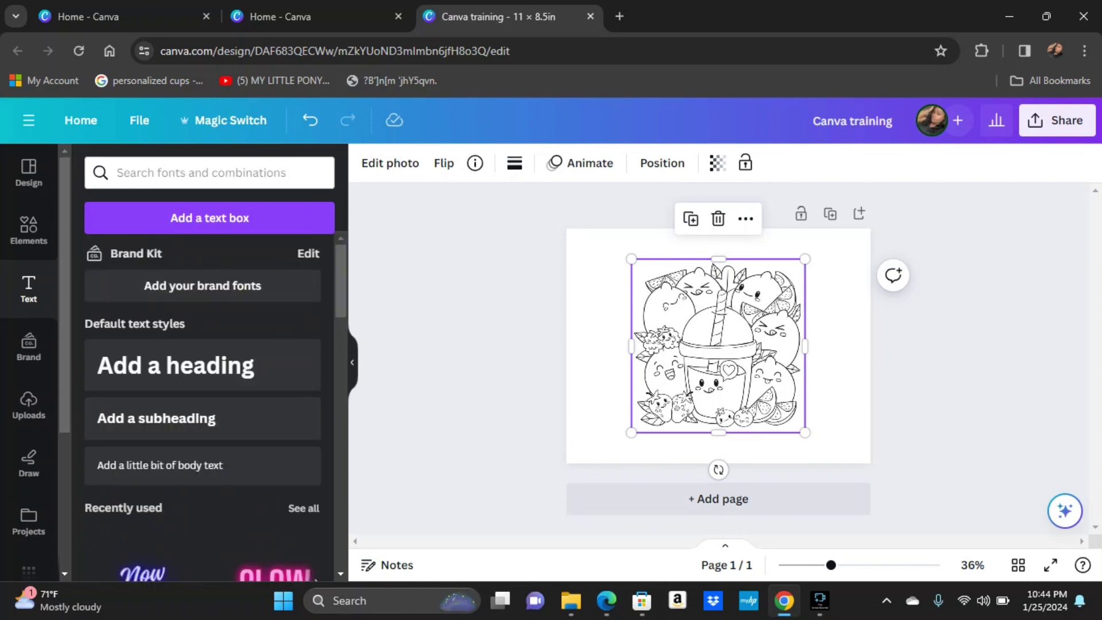
pyautogui.click(209, 218)
pyautogui.write('023156')
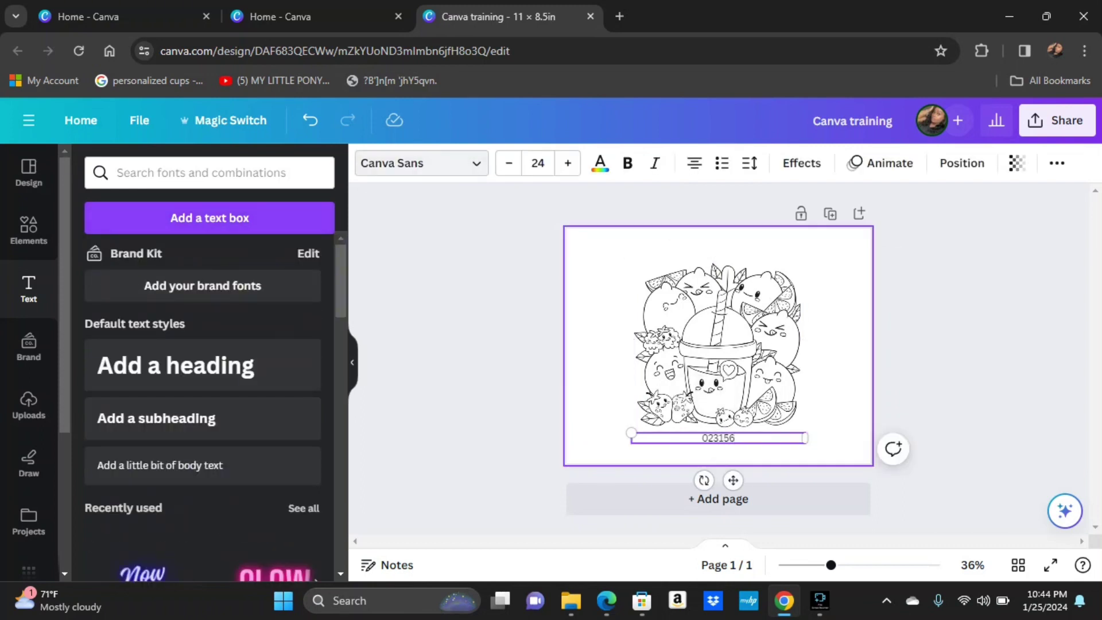
pyautogui.click(833, 275)
# - Set the font of the "023156" text to Canva Student Font from the Handwriting fonts and clear the font search
pyautogui.click(718, 438)
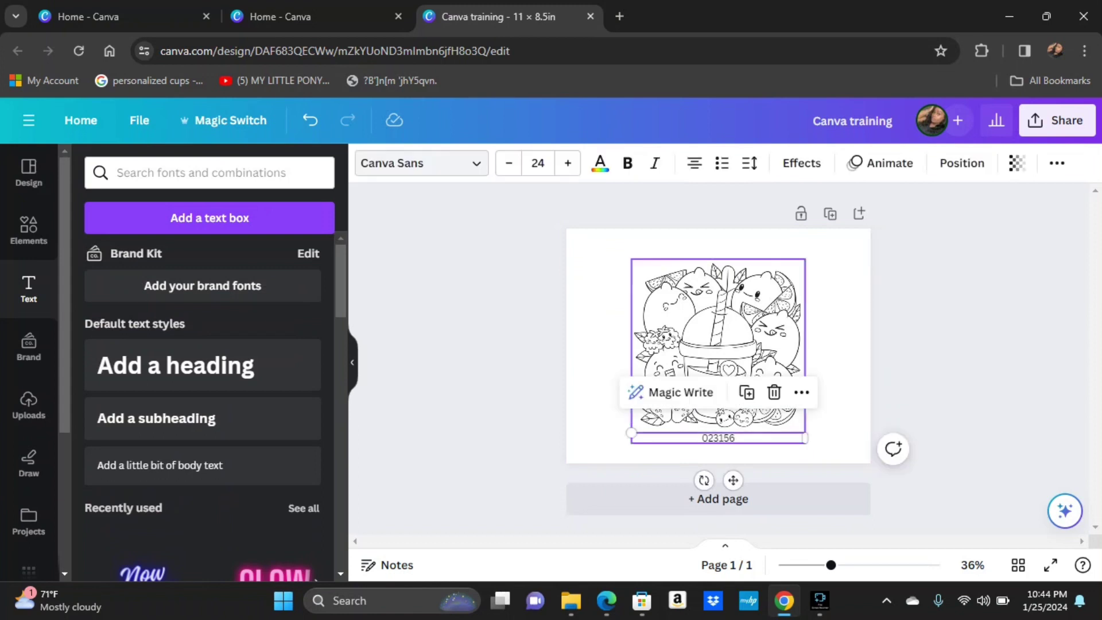
pyautogui.click(422, 163)
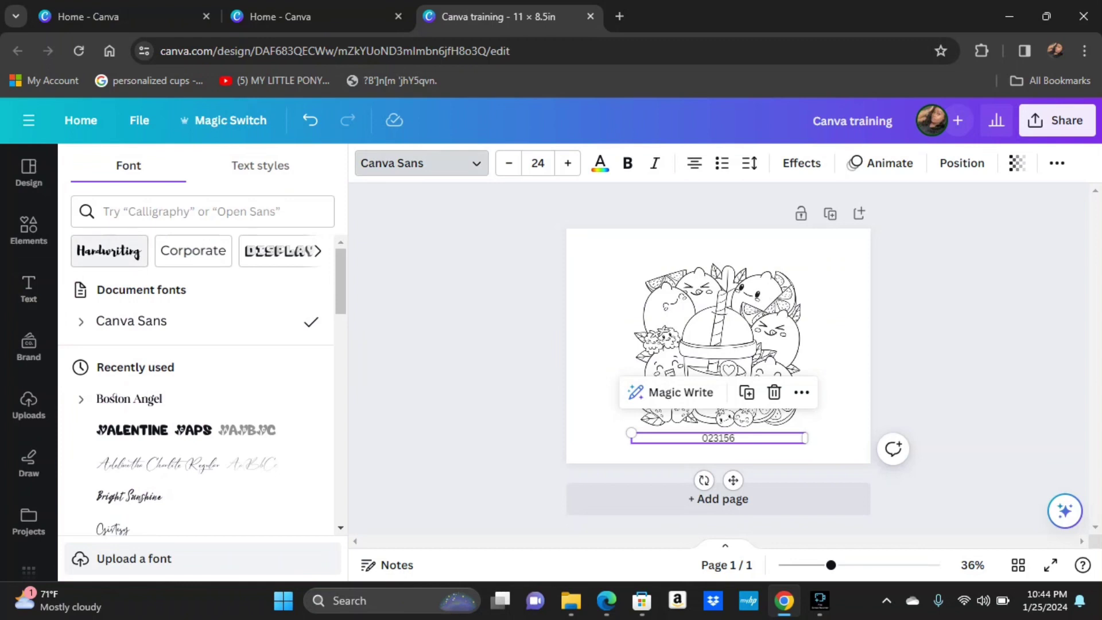
pyautogui.click(109, 251)
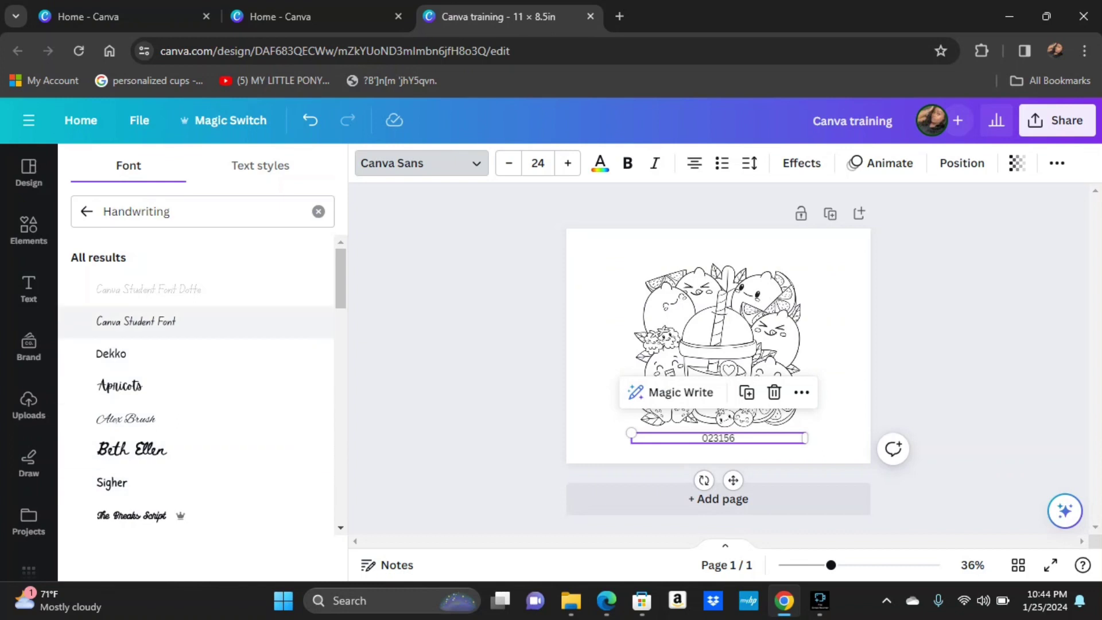
pyautogui.click(136, 322)
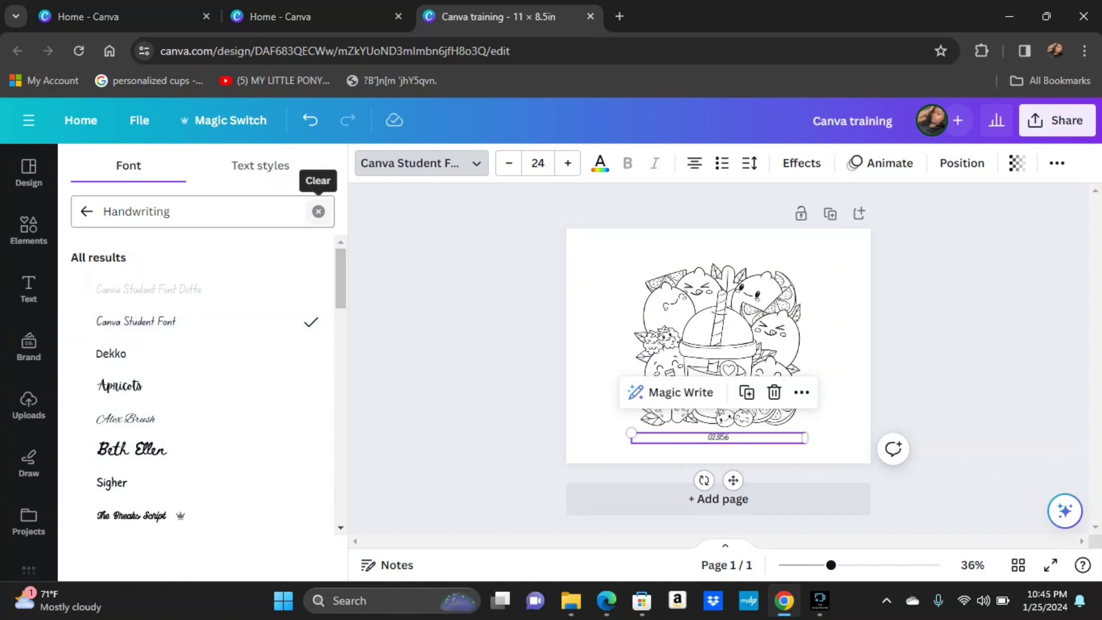
pyautogui.click(318, 211)
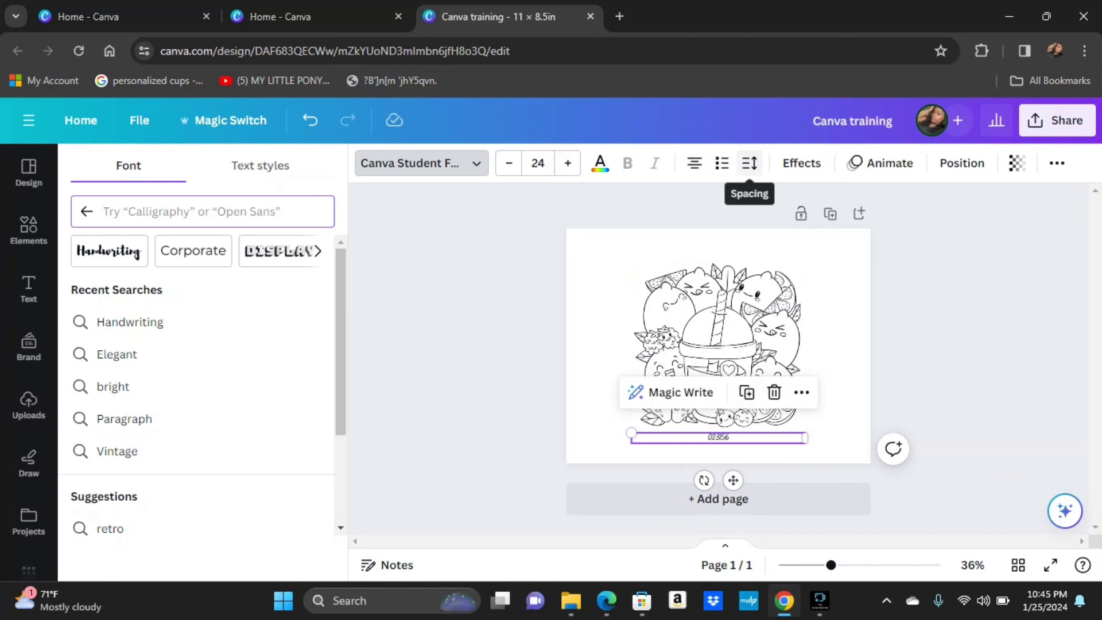
# - Enlarge the "023156" text to size 37.5 and delete the drawing from the page
pyautogui.click(802, 163)
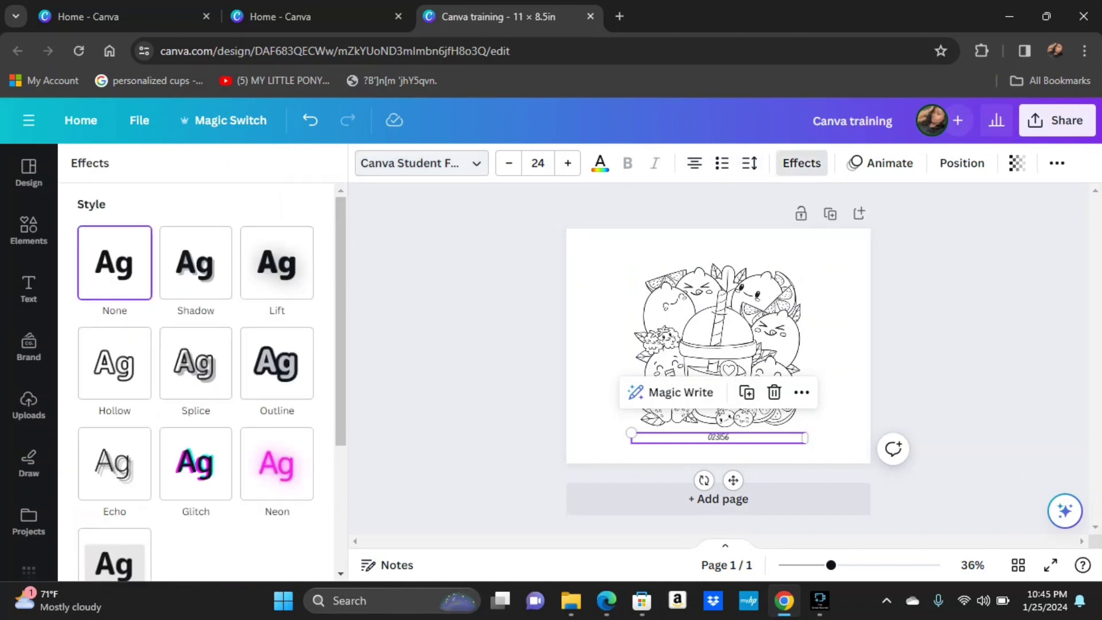
pyautogui.moveTo(632, 434); pyautogui.dragTo(534, 426)
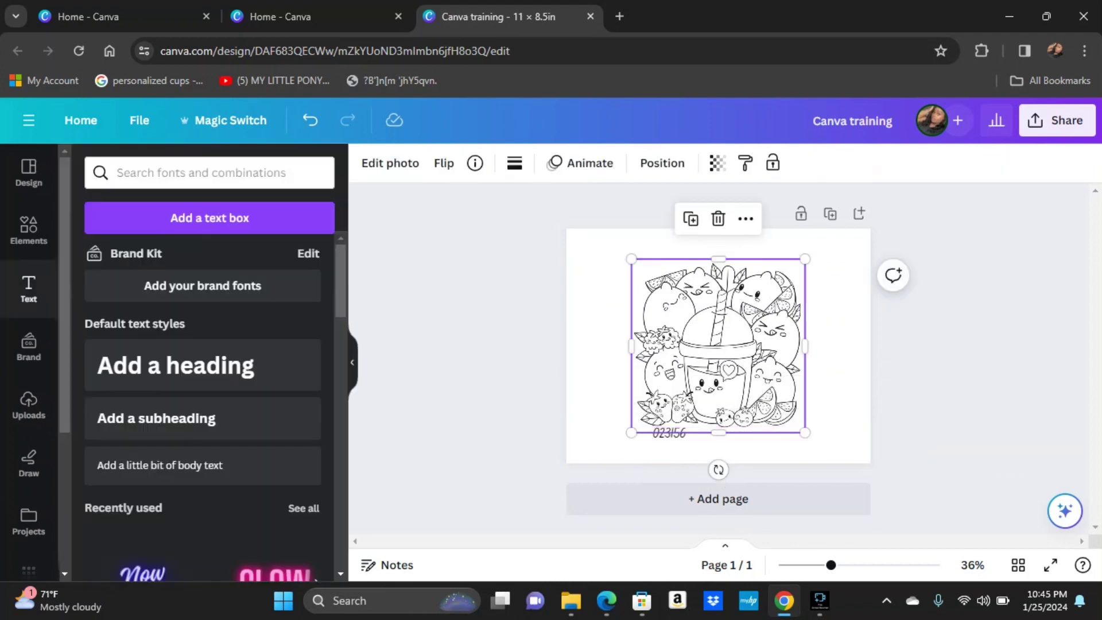
pyautogui.click(718, 219)
# - Narrow the text box around "023156" and enlarge the text to size 139 near the middle of the page
pyautogui.moveTo(669, 433)
pyautogui.mouseDown()
pyautogui.moveTo(655, 325)
pyautogui.moveTo(750, 287)
pyautogui.mouseUp()
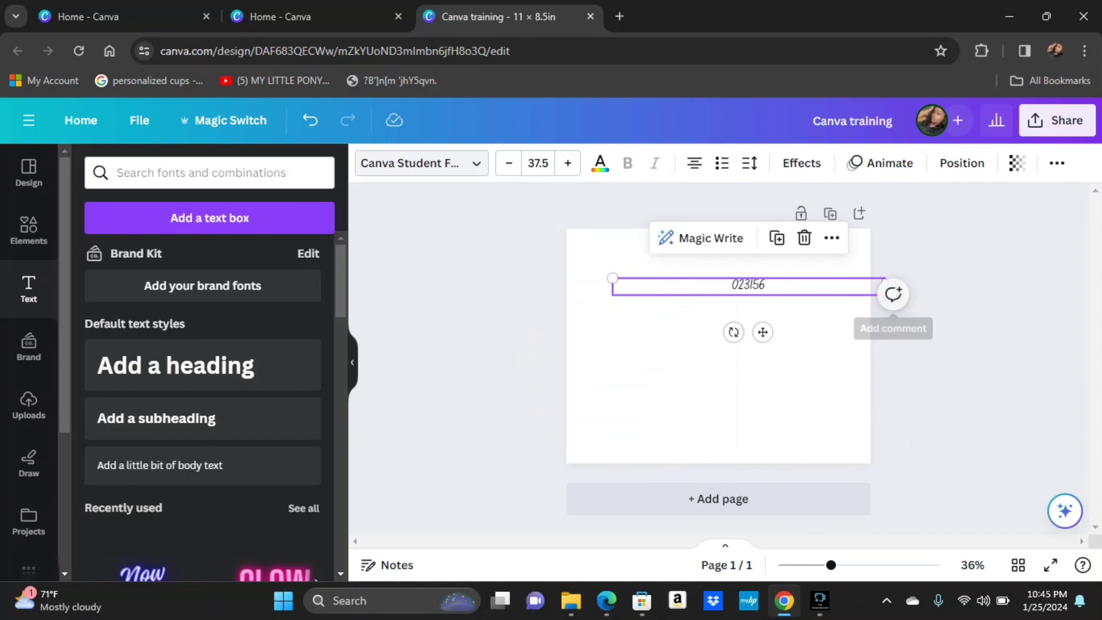
pyautogui.moveTo(763, 332); pyautogui.dragTo(717, 330)
pyautogui.moveTo(839, 285); pyautogui.dragTo(640, 285)
pyautogui.moveTo(617, 330); pyautogui.dragTo(746, 365)
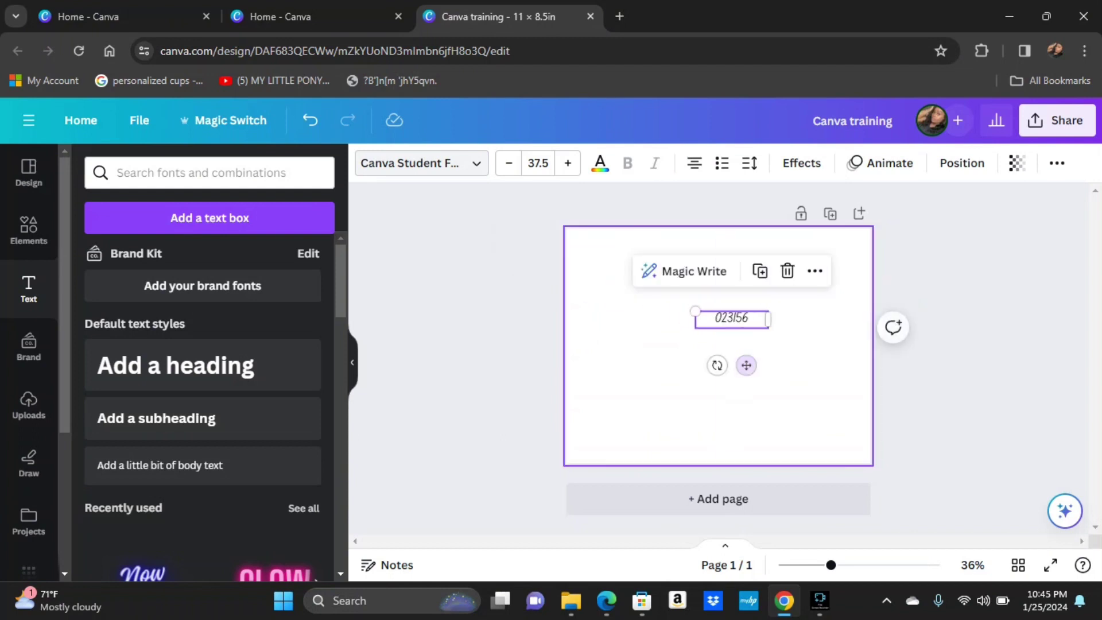
pyautogui.moveTo(696, 311); pyautogui.dragTo(499, 266)
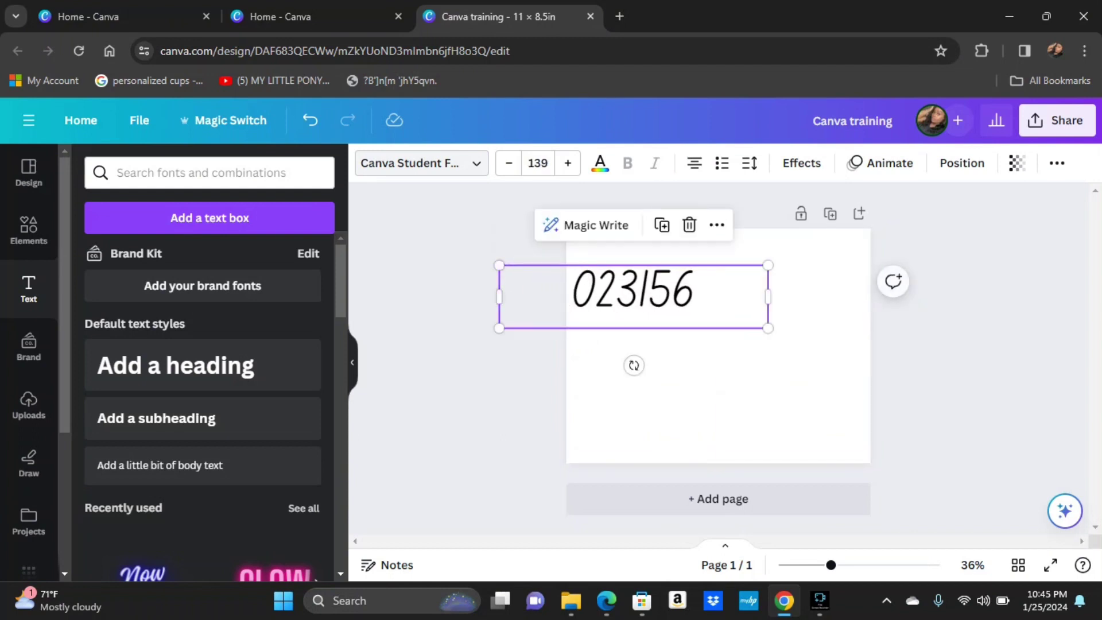
pyautogui.moveTo(634, 365); pyautogui.dragTo(707, 414)
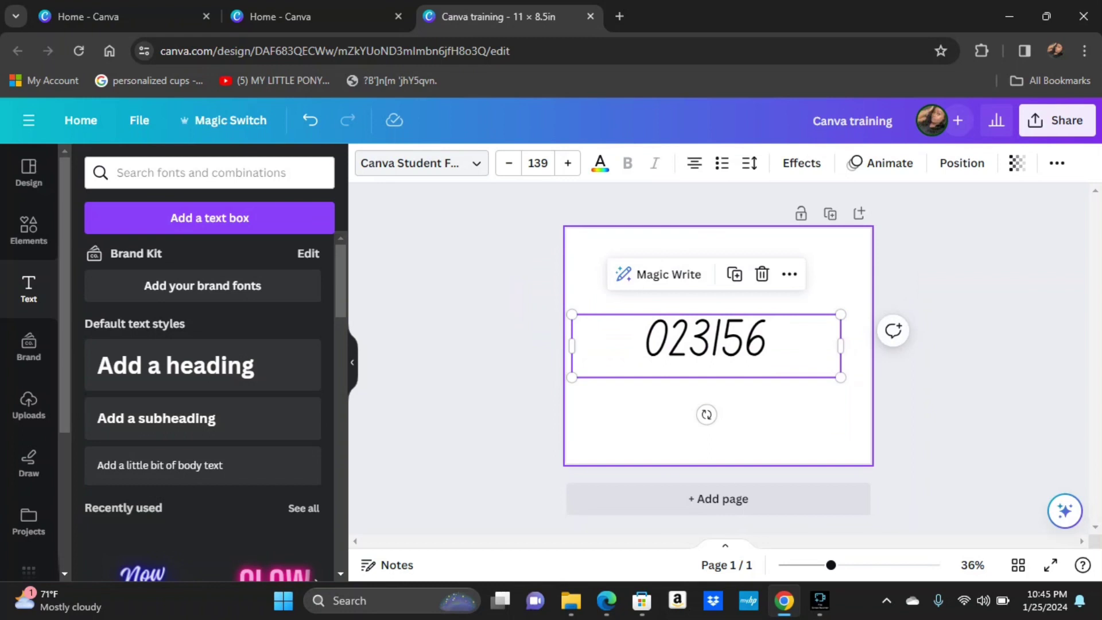
# - Try the Lift, Shadow, Hollow, Splice and Outline text effects on the "023156" text
pyautogui.click(802, 163)
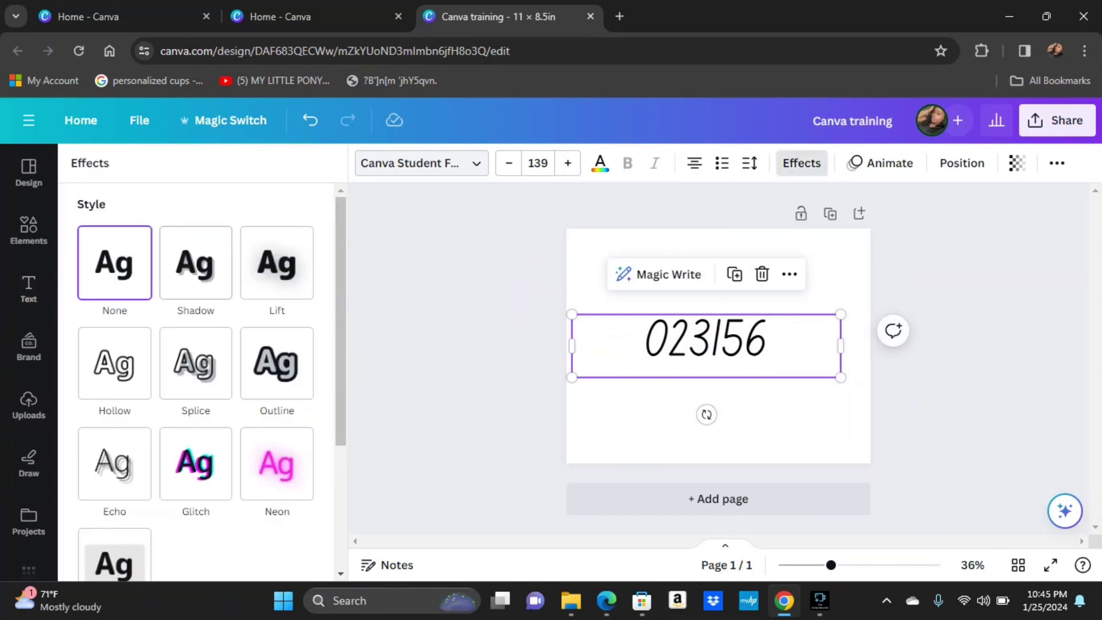
pyautogui.click(277, 263)
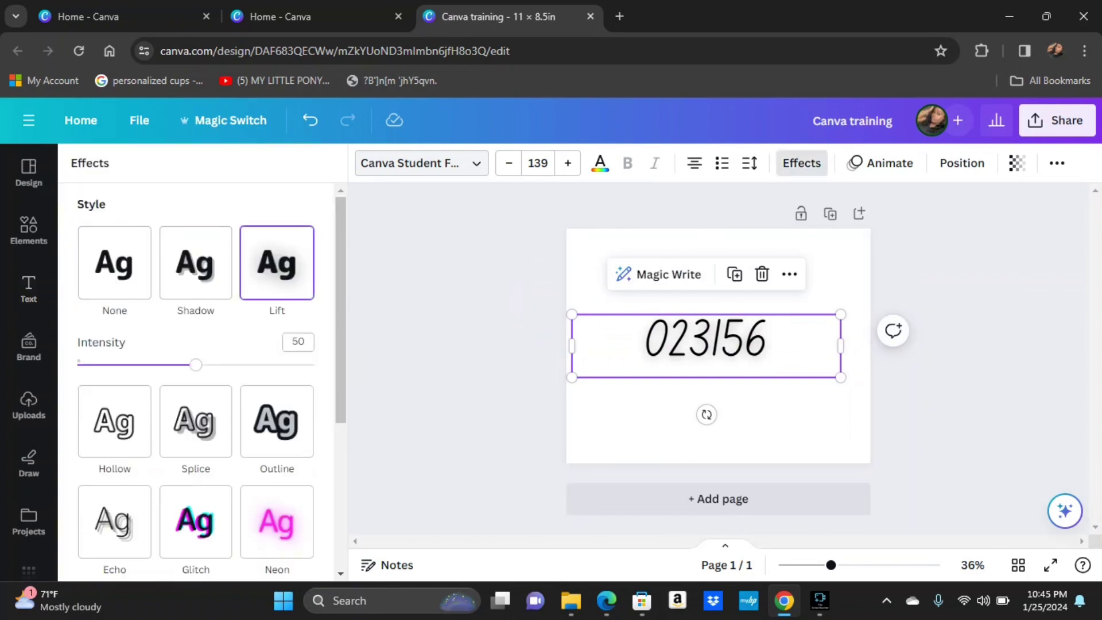
pyautogui.moveTo(196, 365)
pyautogui.mouseDown()
pyautogui.moveTo(314, 365)
pyautogui.moveTo(193, 364)
pyautogui.mouseUp()
pyautogui.click(195, 262)
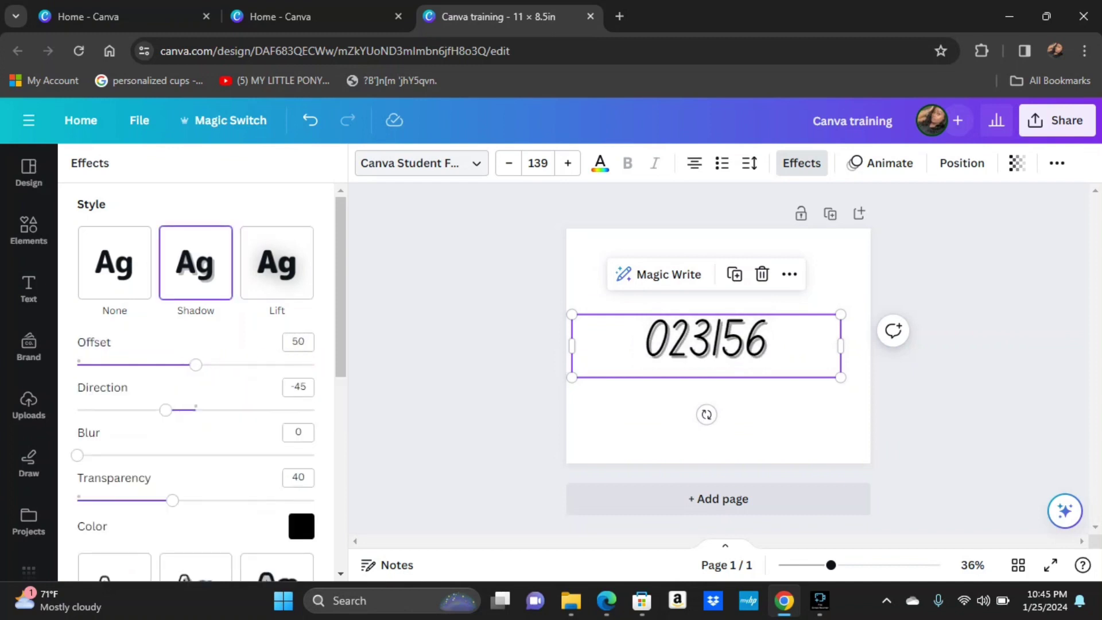
pyautogui.scroll(-5, 195, 381)
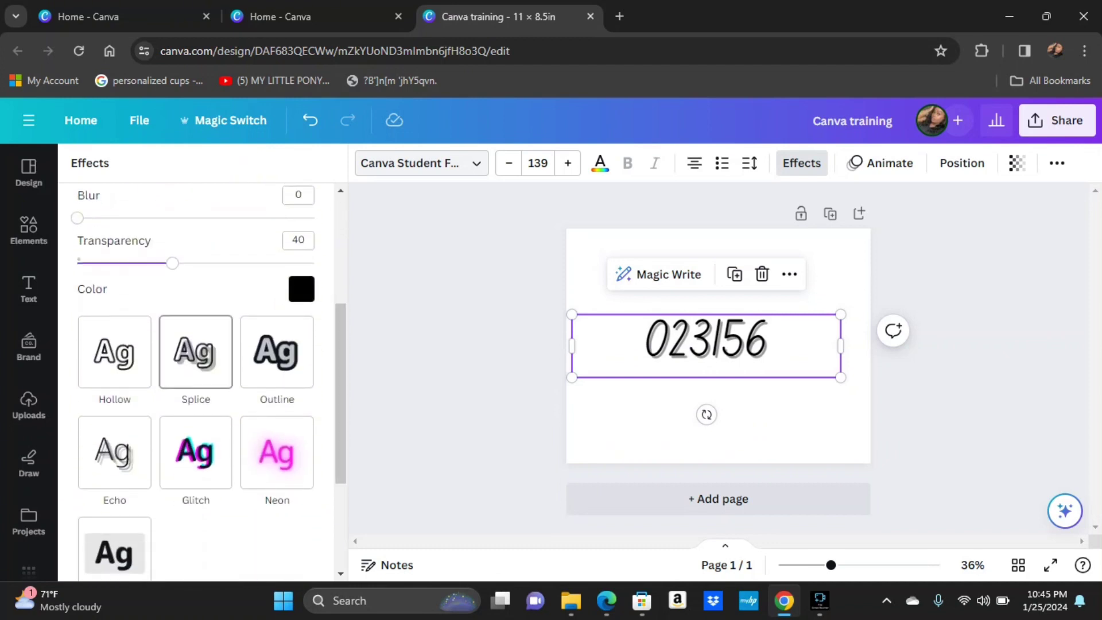
pyautogui.click(115, 352)
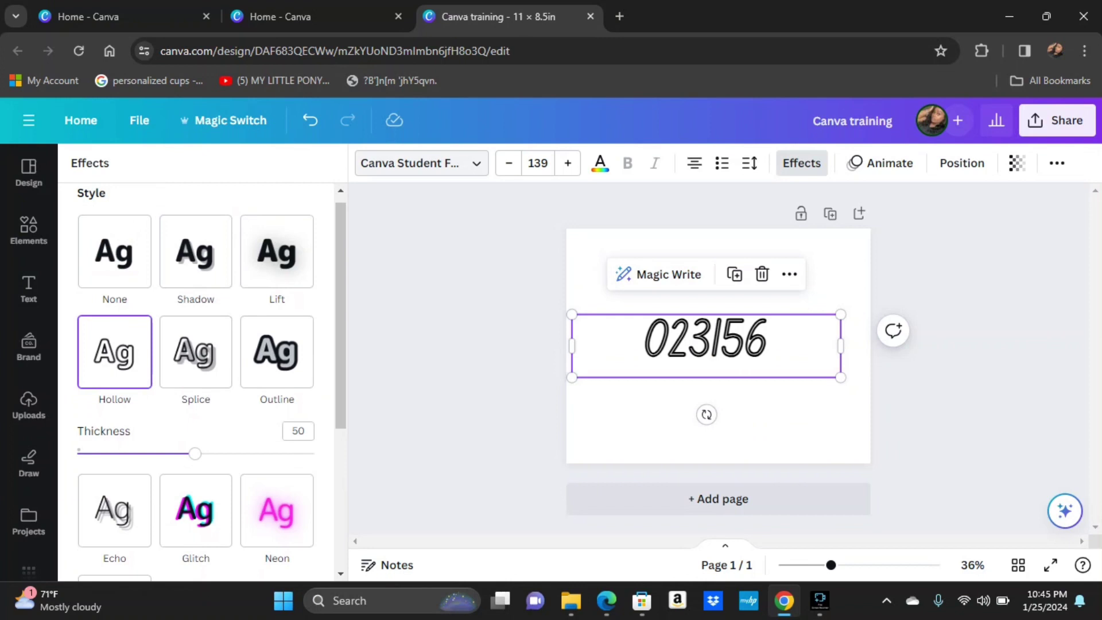
pyautogui.click(195, 351)
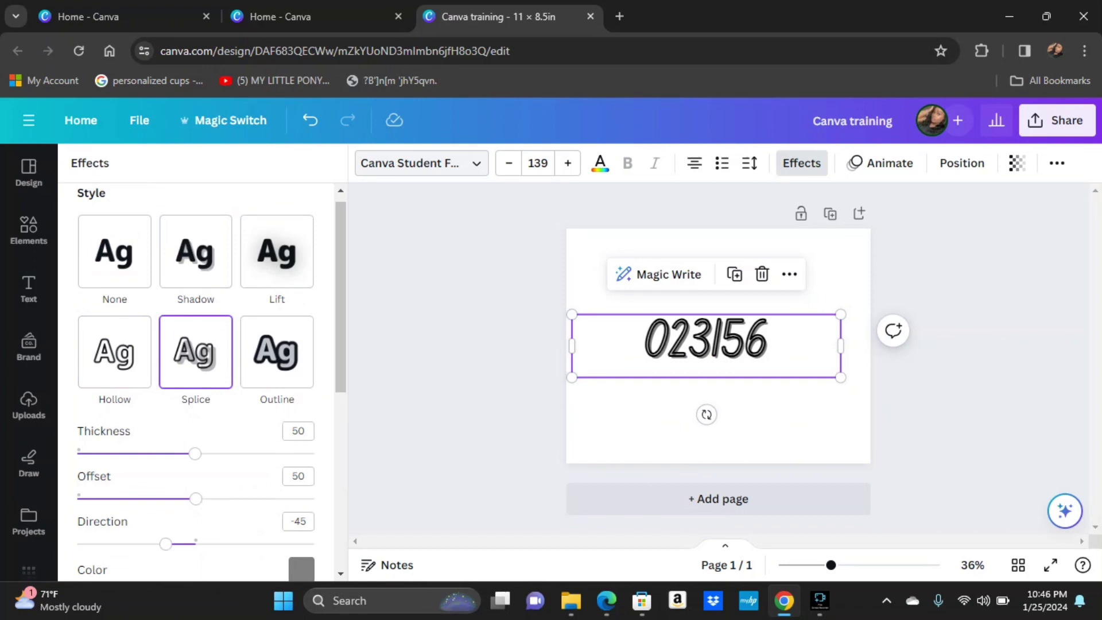
pyautogui.click(277, 351)
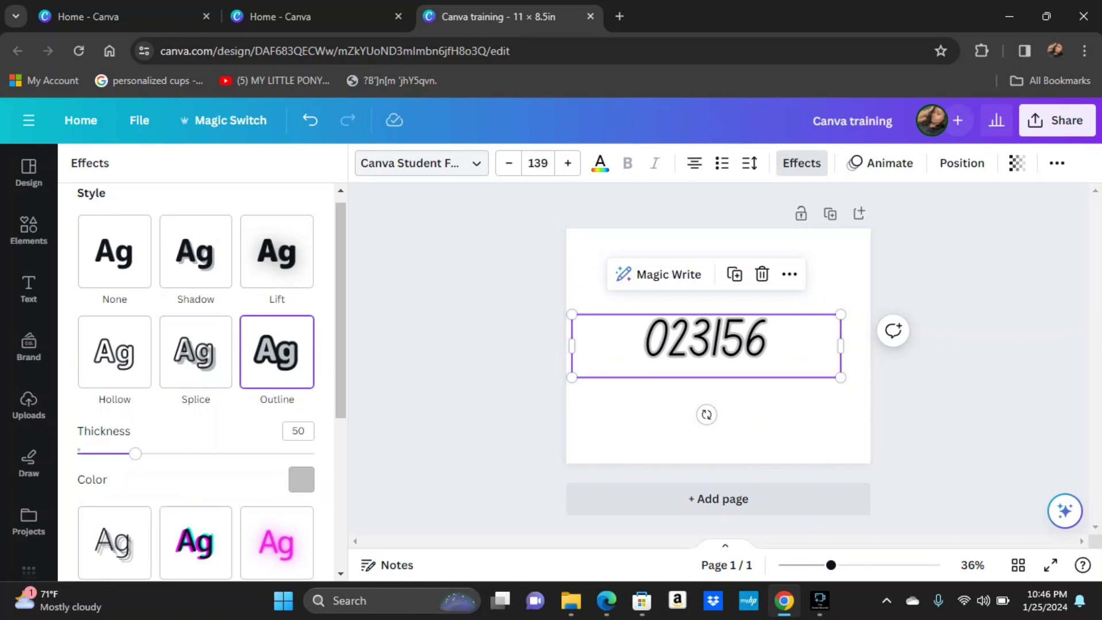
# - Try the Echo, Glitch, Neon and Background effects on the "023156" text and reset its effect style to None
pyautogui.scroll(-3, 195, 379)
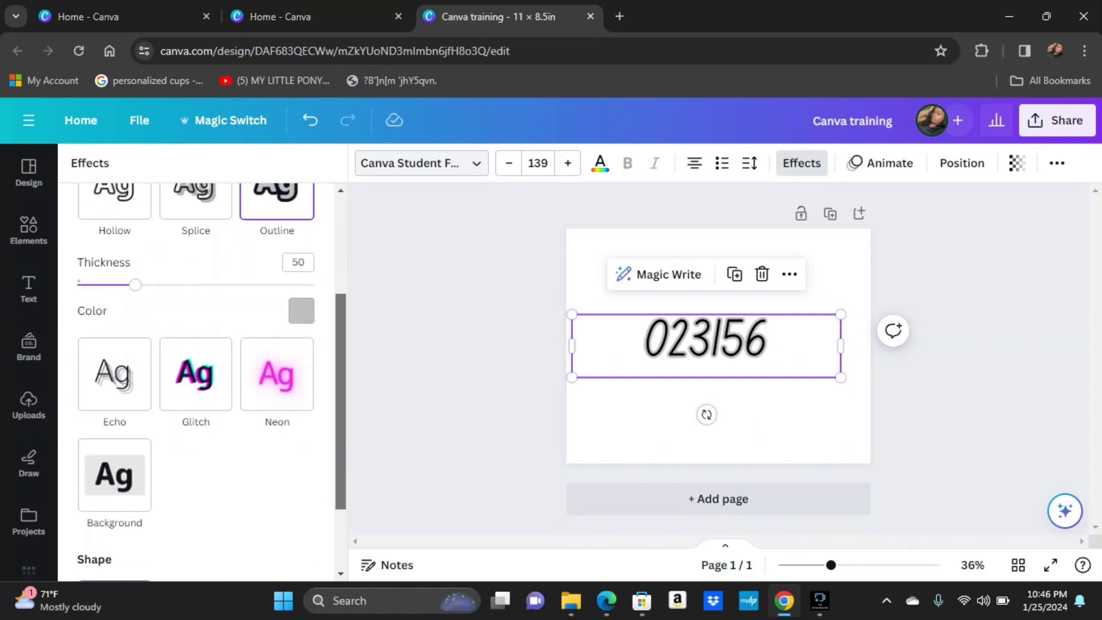
pyautogui.click(114, 275)
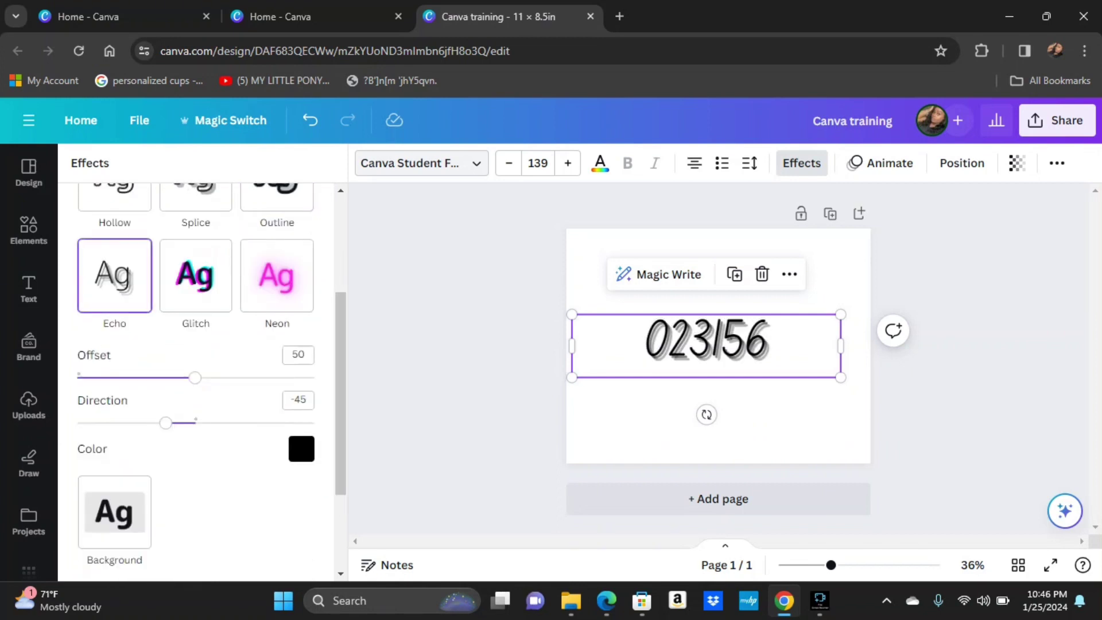
pyautogui.click(196, 276)
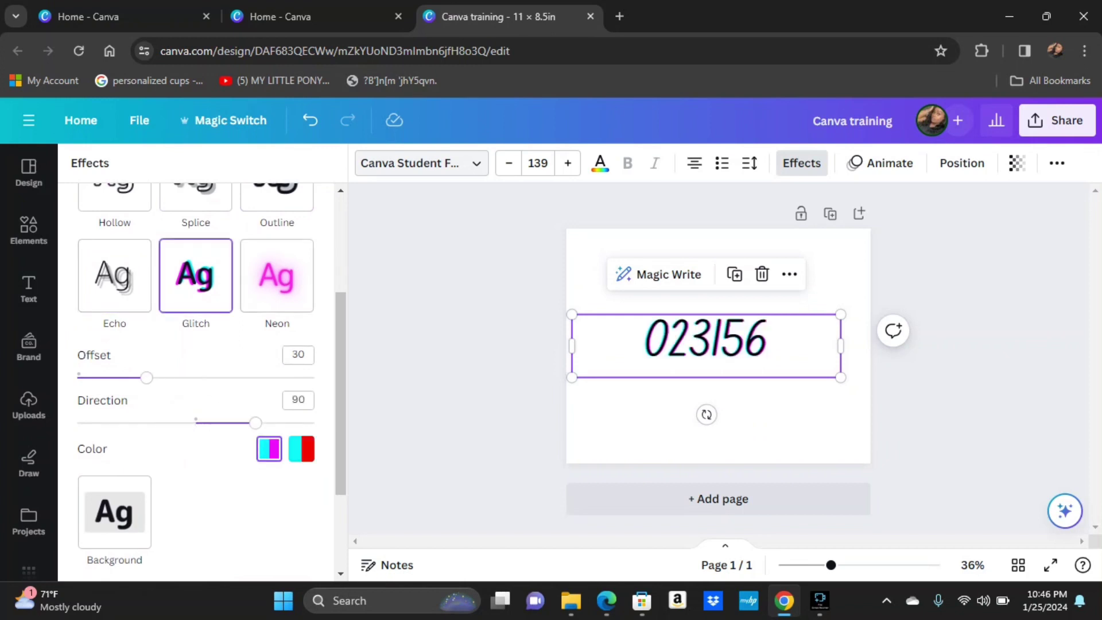
pyautogui.click(277, 275)
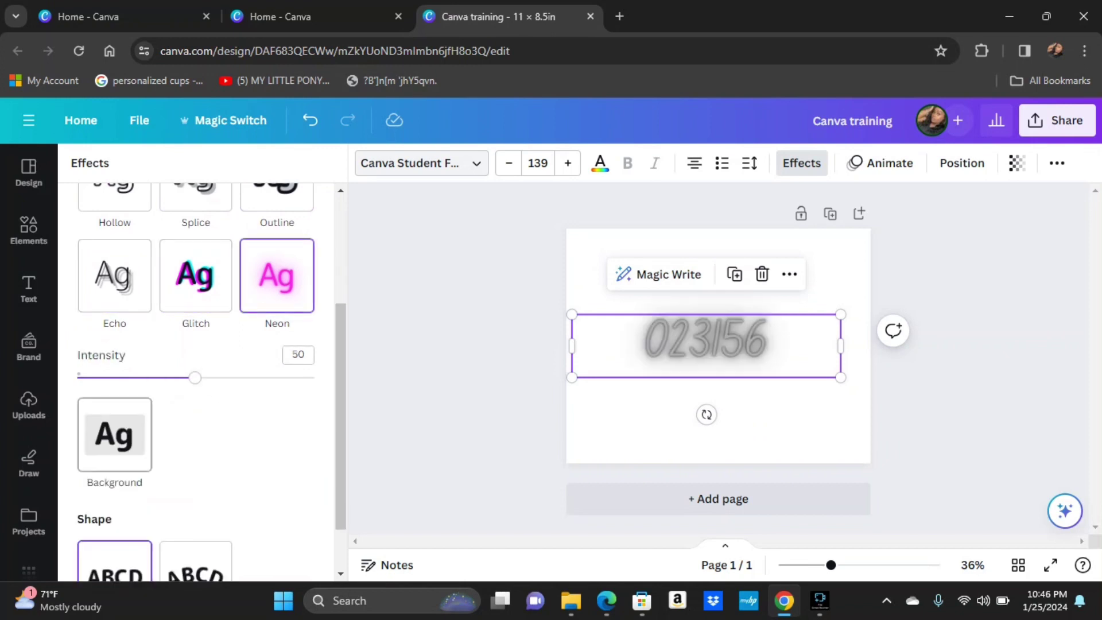
pyautogui.click(114, 435)
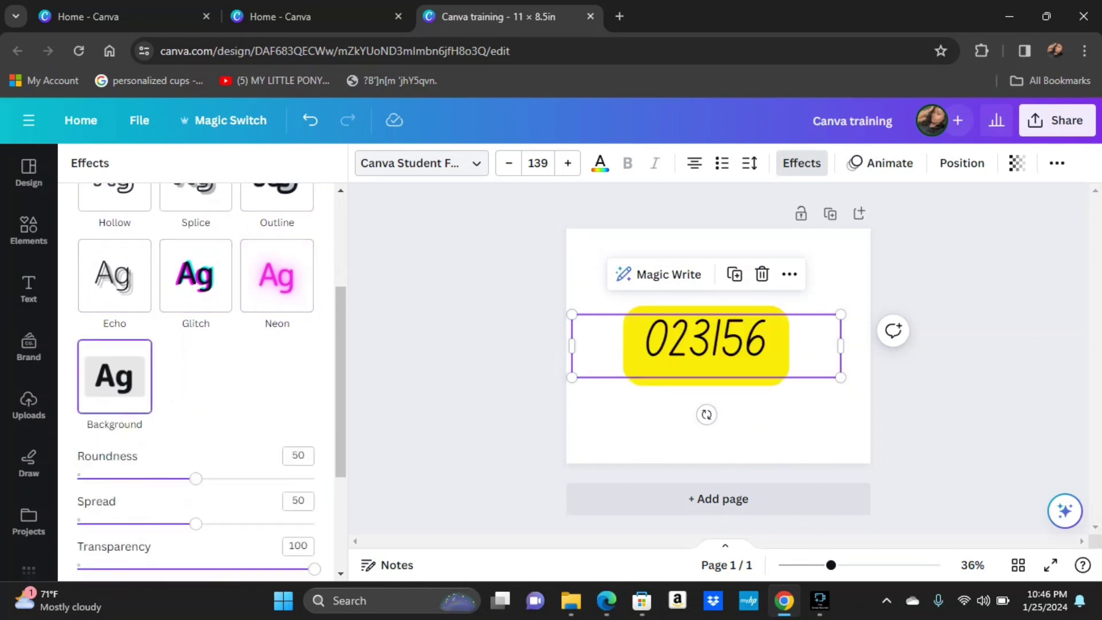
pyautogui.scroll(3, 196, 373)
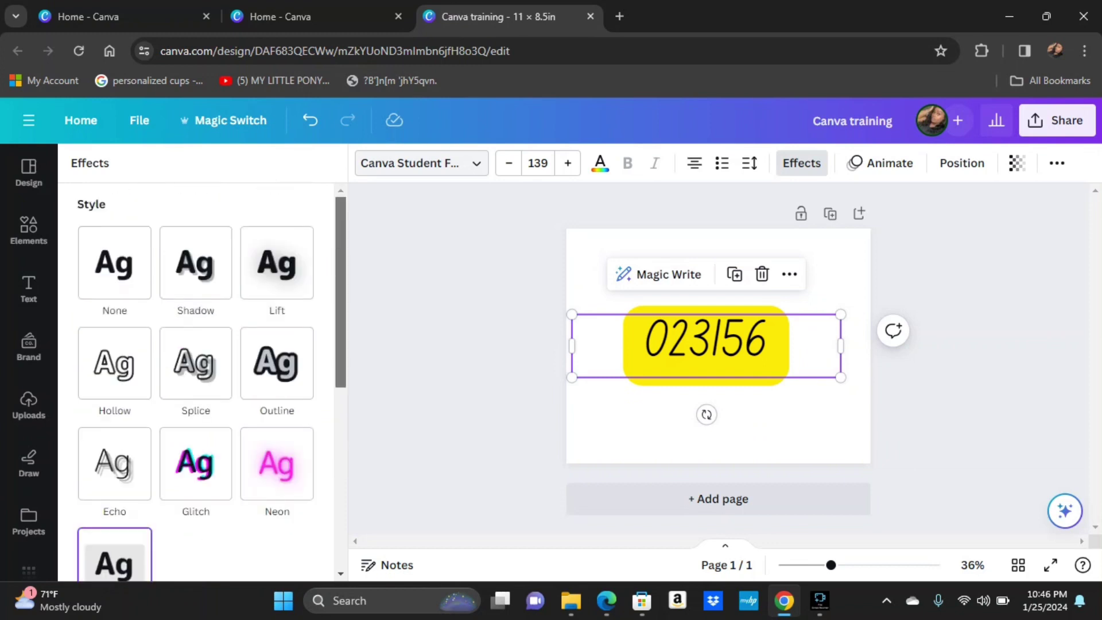
pyautogui.click(114, 263)
pyautogui.press('Escape')
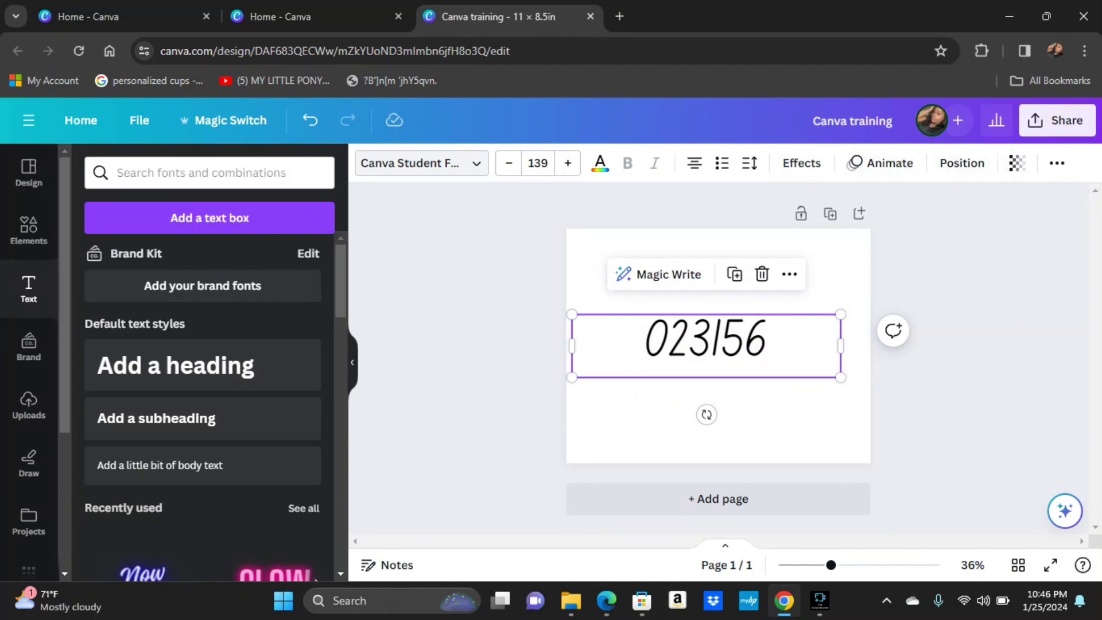
# - Delete the "023156" text from the page and view the brand assets and uploaded images
pyautogui.click(29, 346)
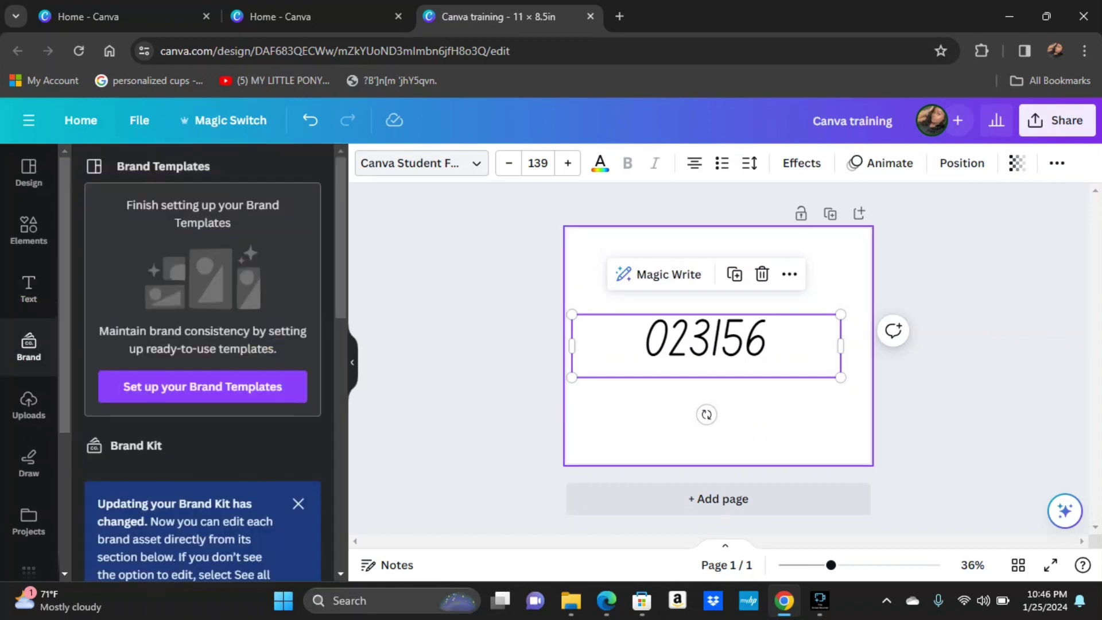
pyautogui.click(761, 275)
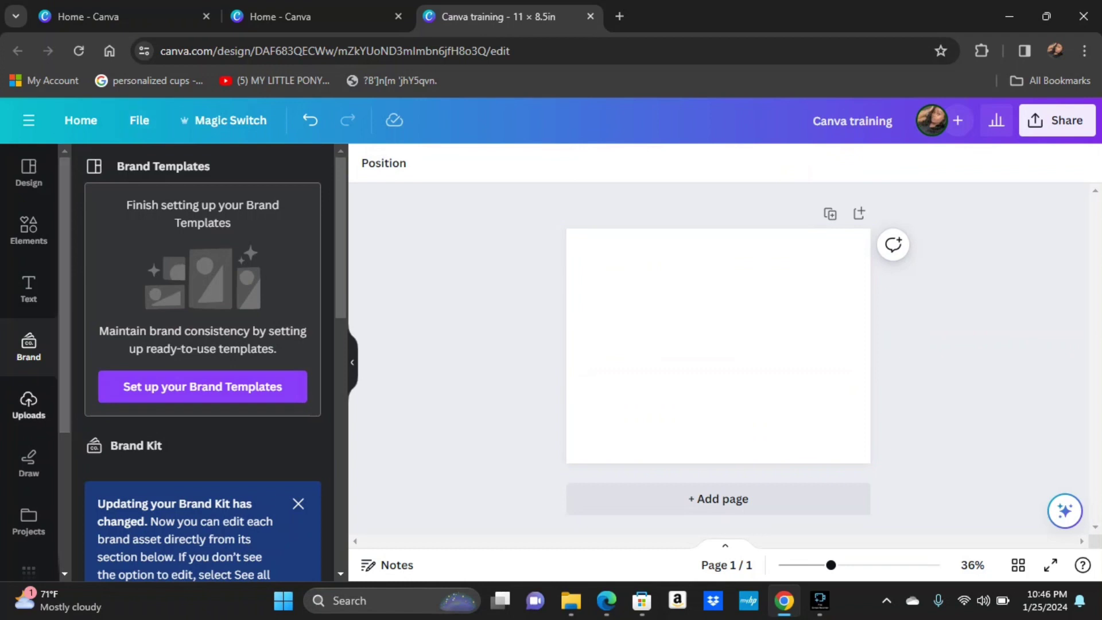
pyautogui.click(29, 405)
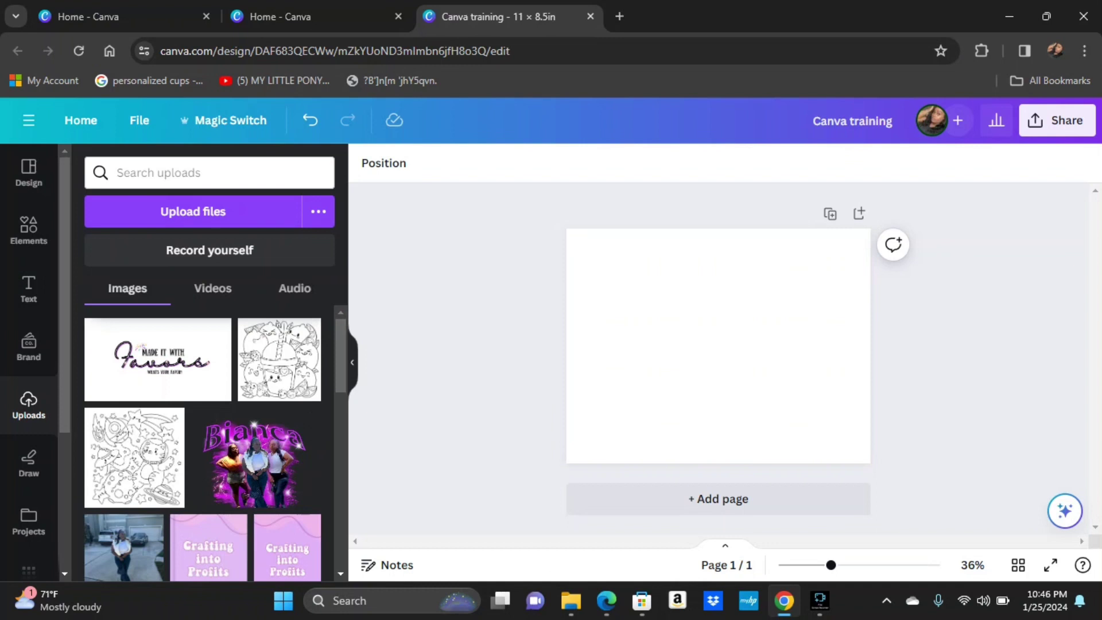
# - Scribble a freehand line across the blank page with the red marker and remove it with the eraser selected
pyautogui.click(29, 462)
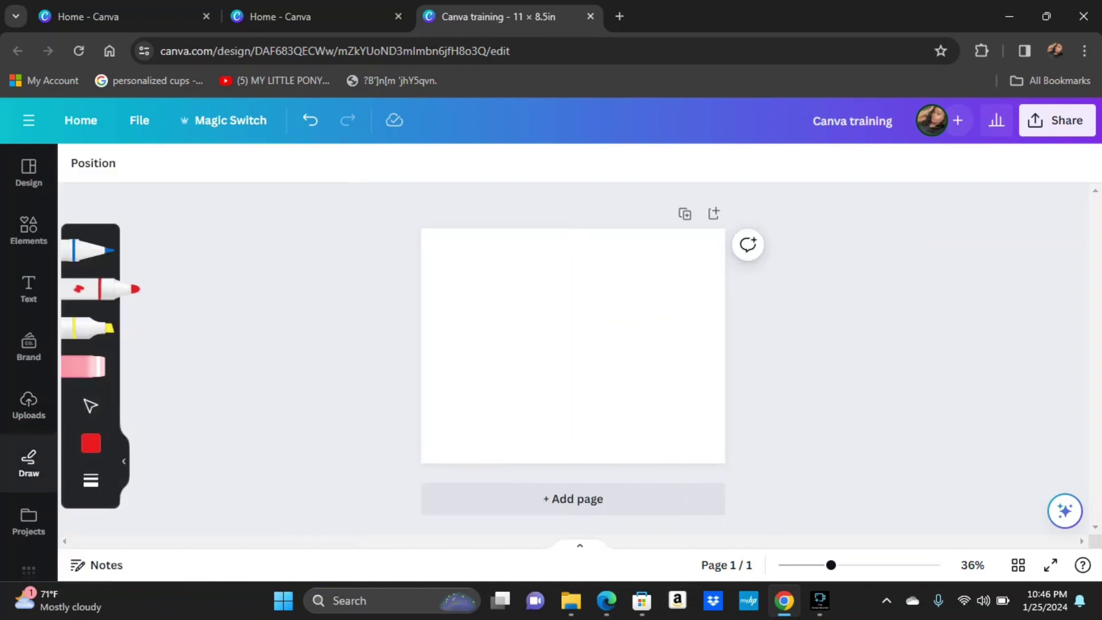
pyautogui.moveTo(534, 323)
pyautogui.mouseDown()
pyautogui.moveTo(764, 355)
pyautogui.moveTo(572, 348)
pyautogui.moveTo(610, 409)
pyautogui.moveTo(501, 393)
pyautogui.moveTo(626, 370)
pyautogui.moveTo(491, 368)
pyautogui.moveTo(622, 359)
pyautogui.moveTo(553, 282)
pyautogui.moveTo(531, 381)
pyautogui.moveTo(589, 379)
pyautogui.moveTo(524, 315)
pyautogui.moveTo(436, 391)
pyautogui.moveTo(449, 410)
pyautogui.mouseUp()
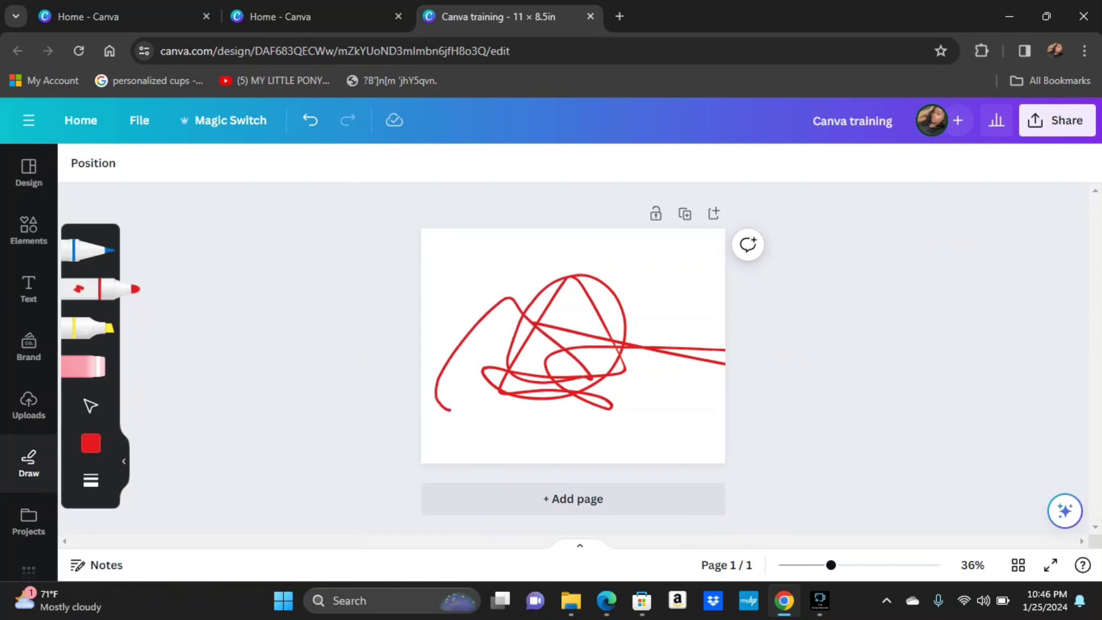
pyautogui.click(80, 366)
pyautogui.hotkey('ctrl', 'z')
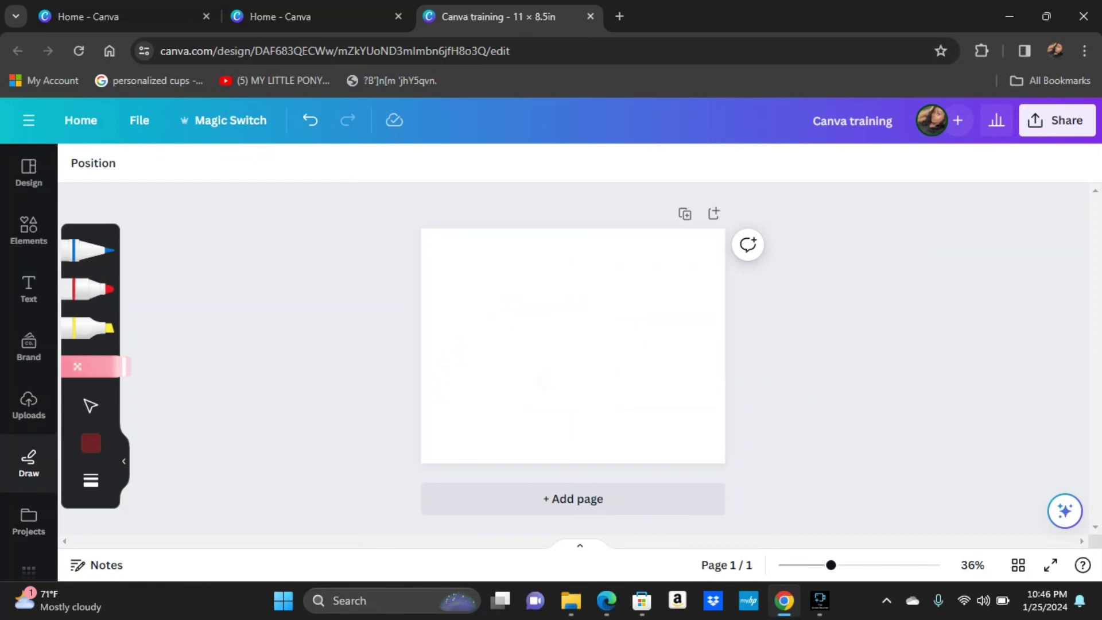
# - Look through the saved projects and the available design styles
pyautogui.click(28, 520)
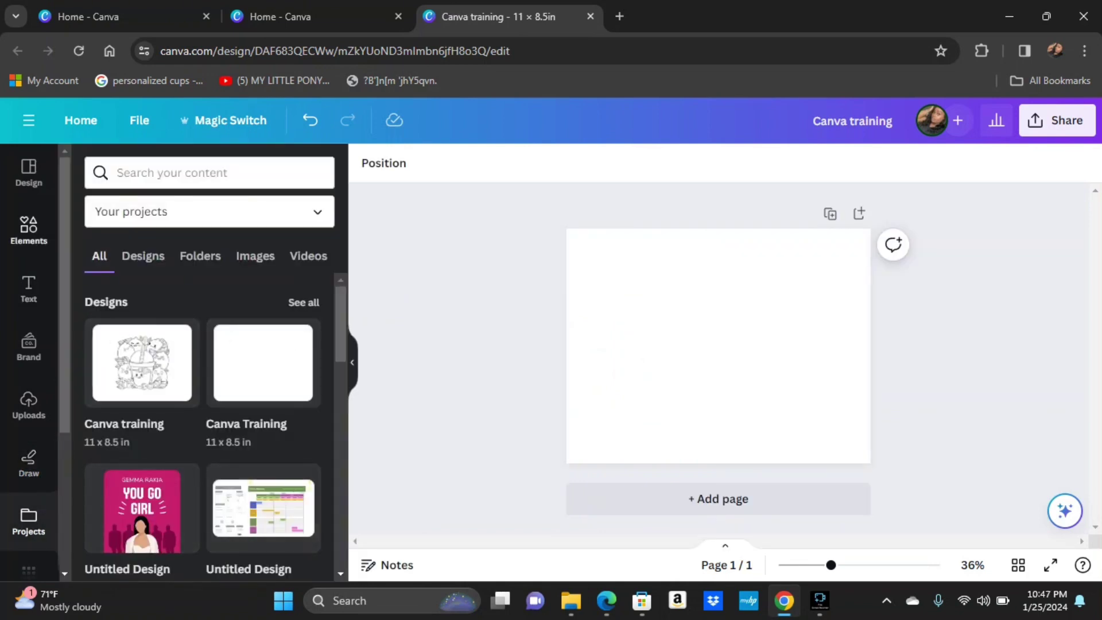
pyautogui.click(29, 172)
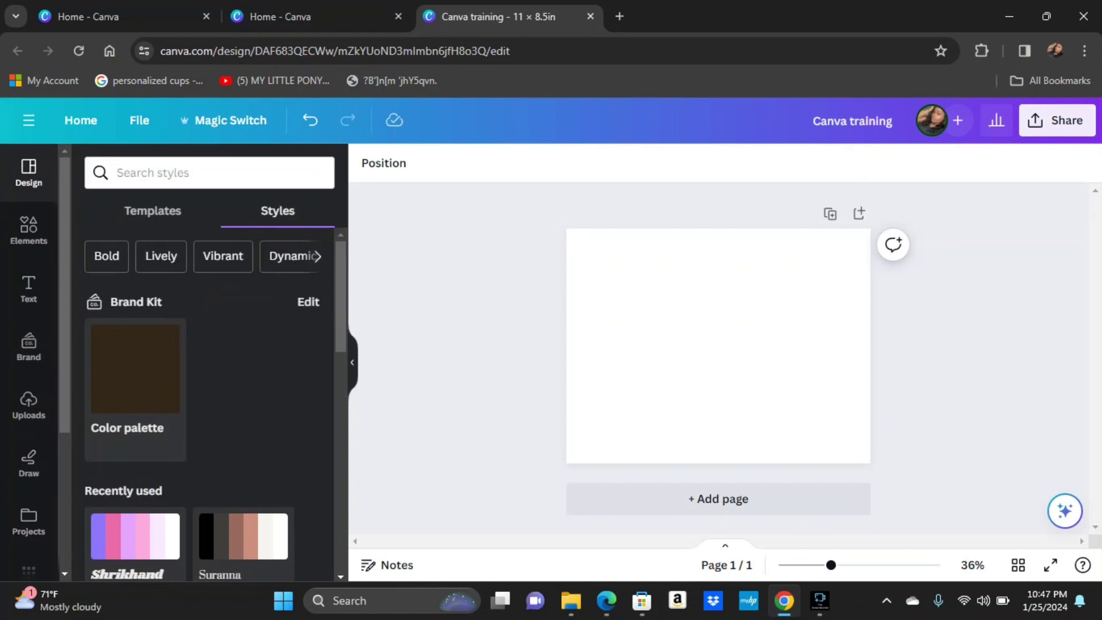
pyautogui.click(352, 362)
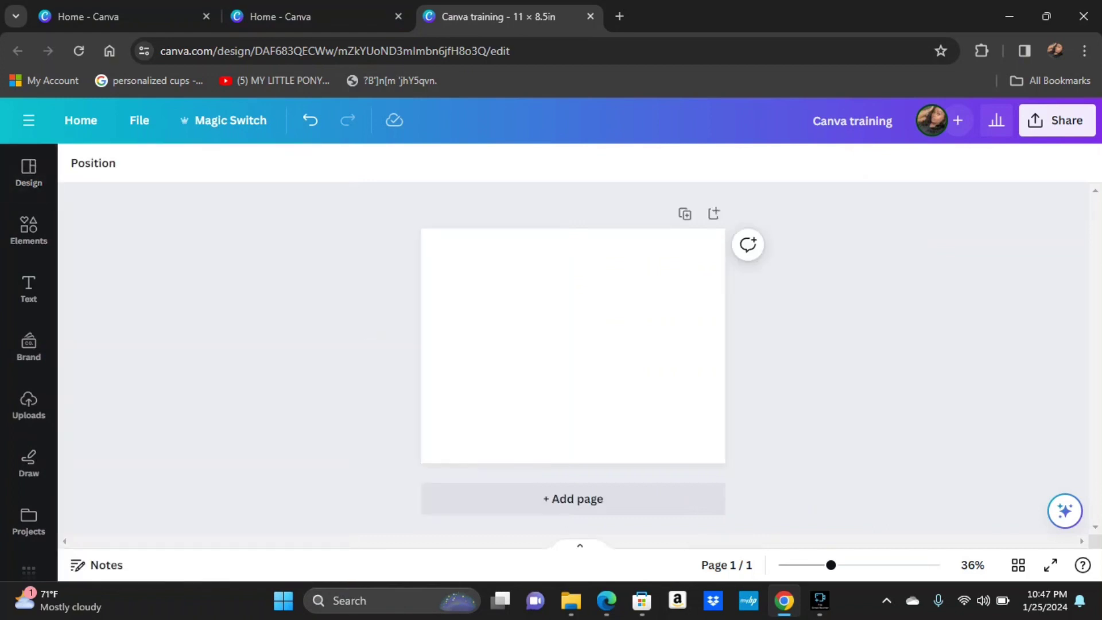
# - Review the sharing options for the design and open the settings for publishing it as a Brand Template
pyautogui.click(1057, 120)
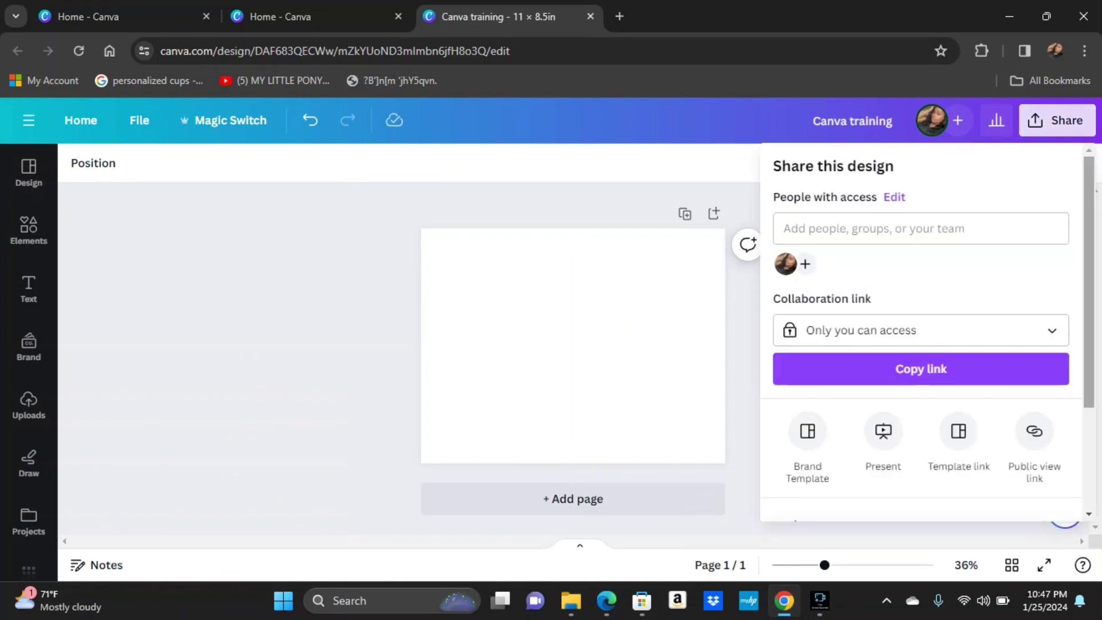
pyautogui.scroll(-2, 921, 330)
pyautogui.scroll(-1, 921, 331)
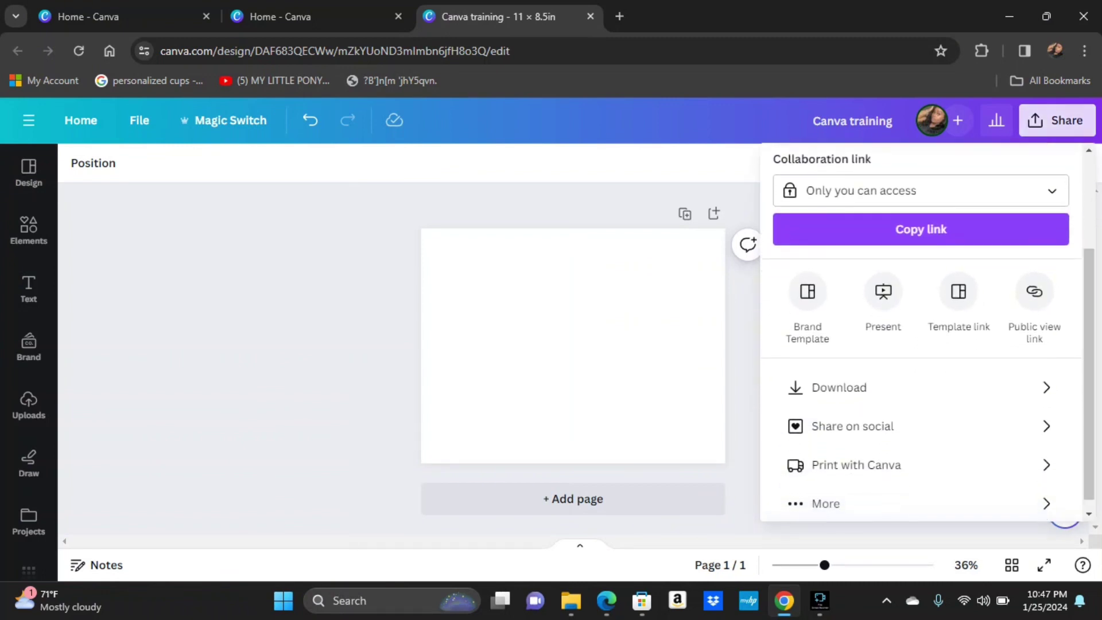
pyautogui.click(808, 291)
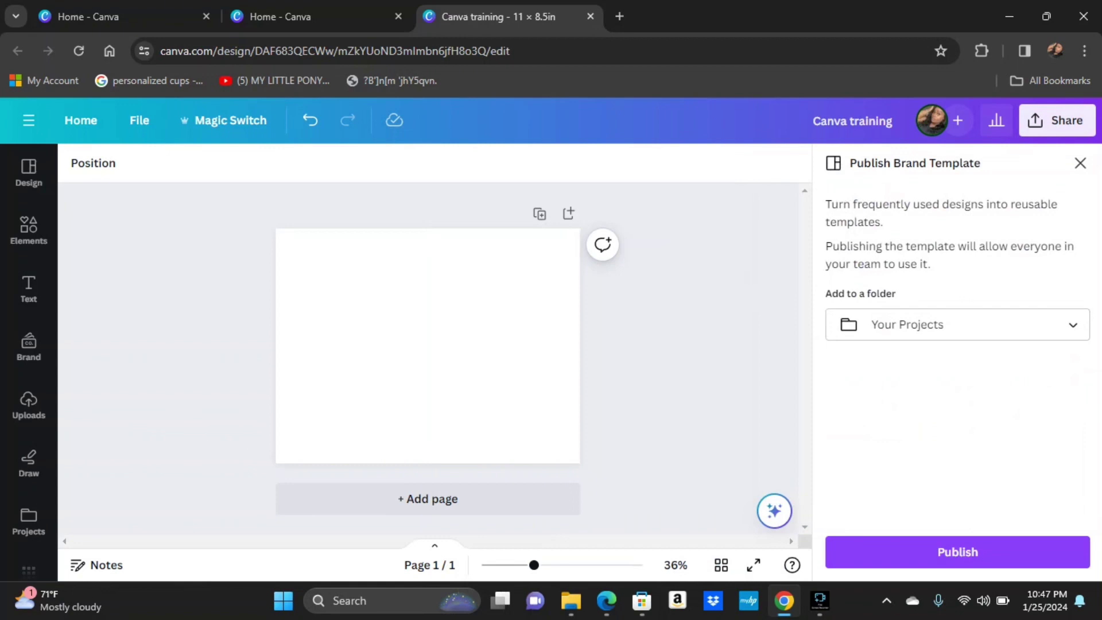
# - View the Template link settings of the design and return to the sharing options
pyautogui.click(1057, 120)
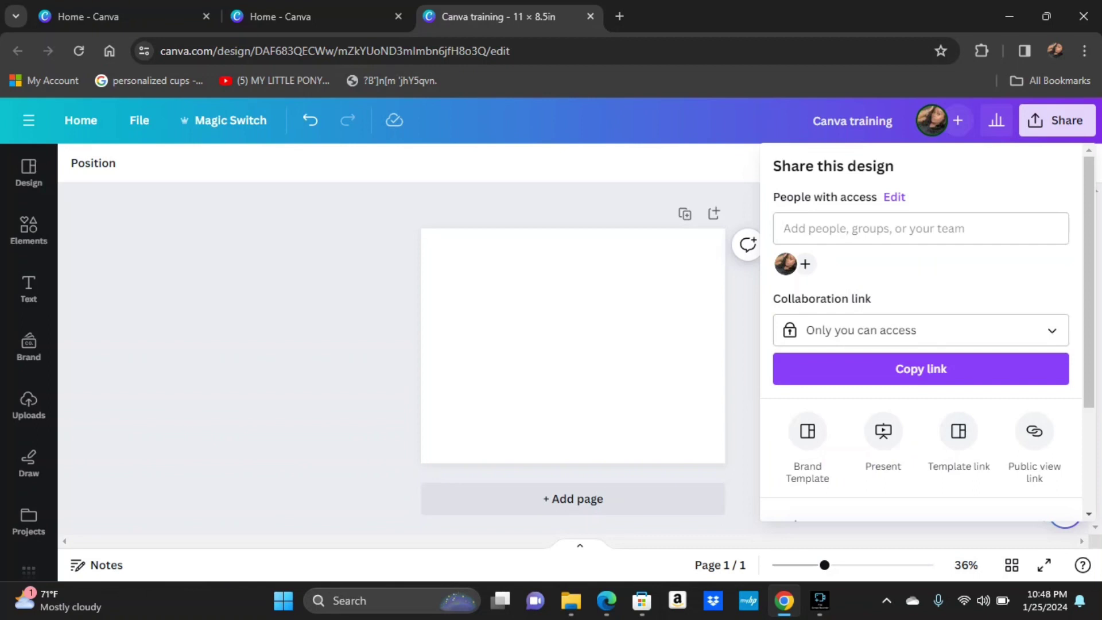
pyautogui.click(959, 430)
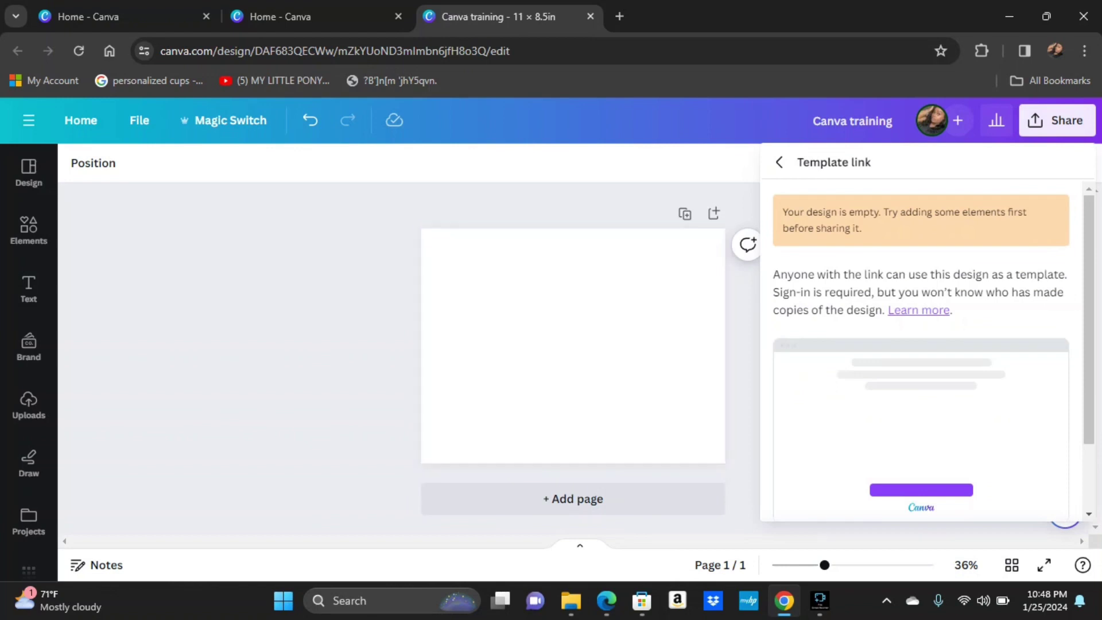
pyautogui.press('Escape')
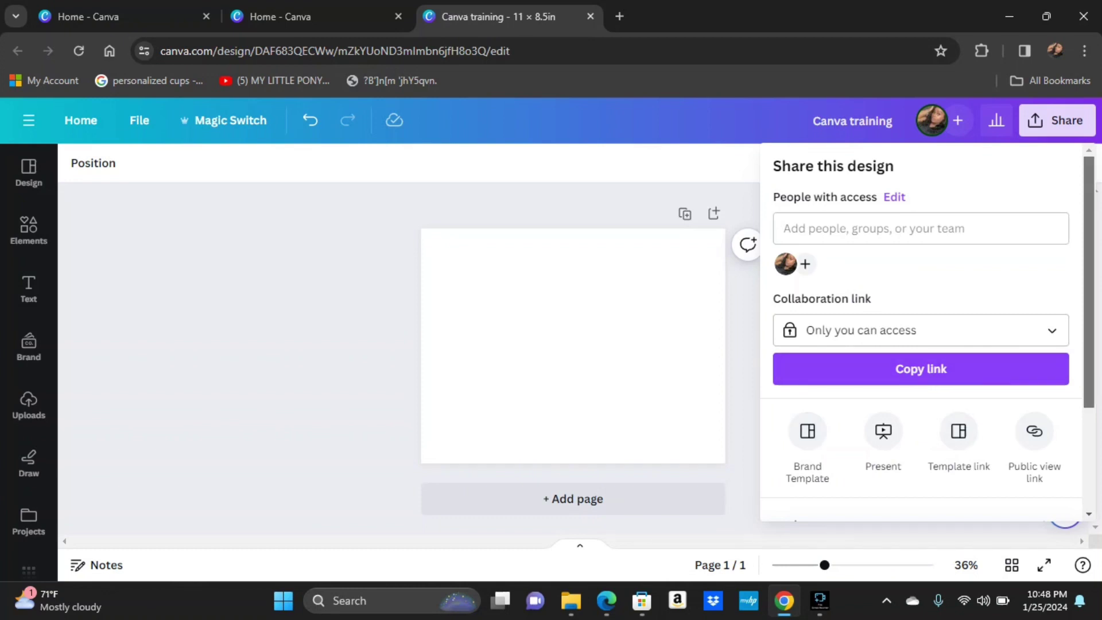
# - View the download settings for the blank page and close them
pyautogui.scroll(-2, 921, 333)
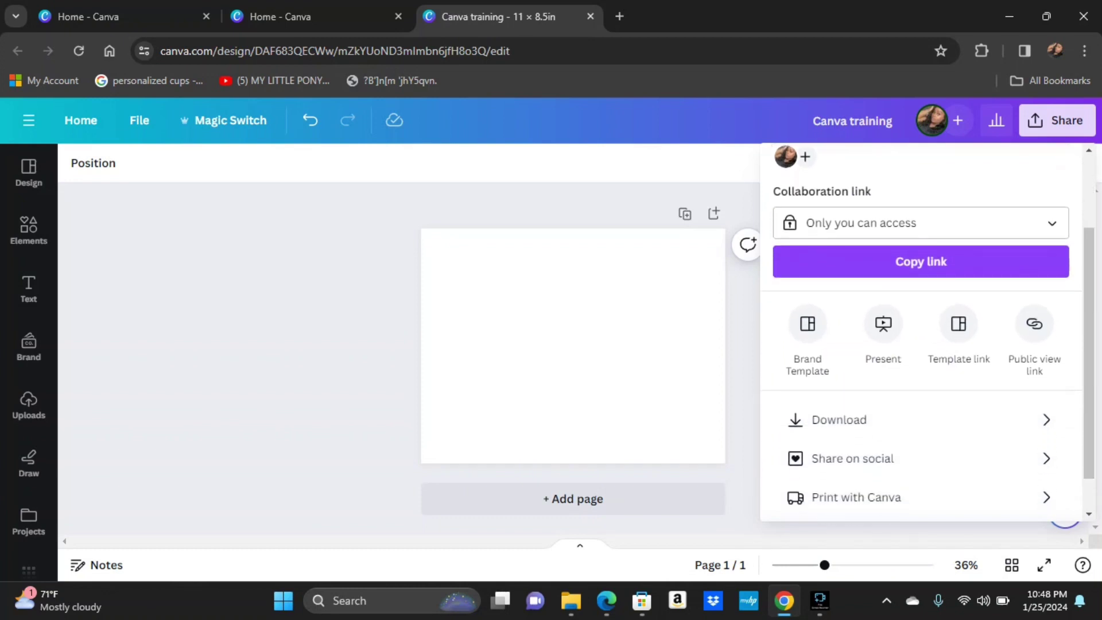
pyautogui.click(919, 420)
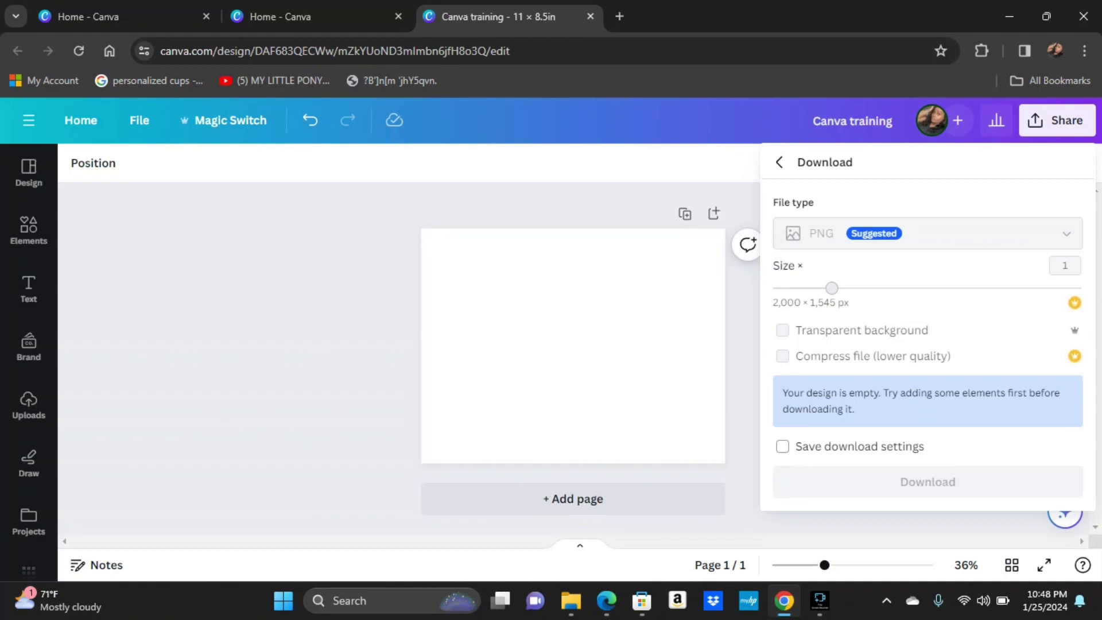
pyautogui.click(574, 345)
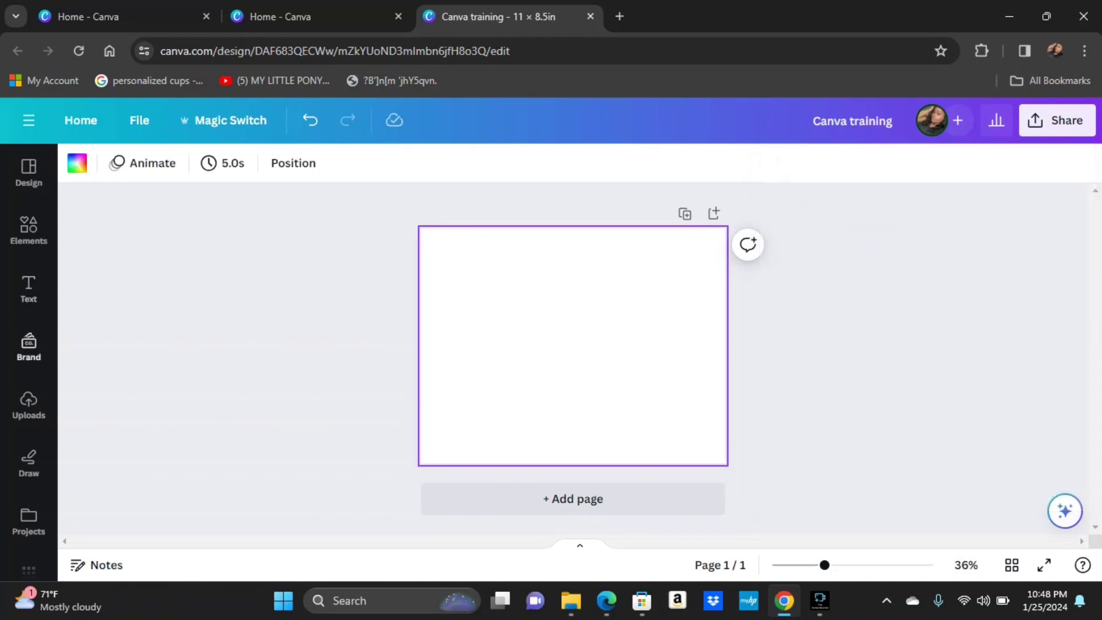
# - Add the uploaded line drawing of the smiling drink cup and fruits to the blank page
pyautogui.click(29, 404)
pyautogui.click(279, 359)
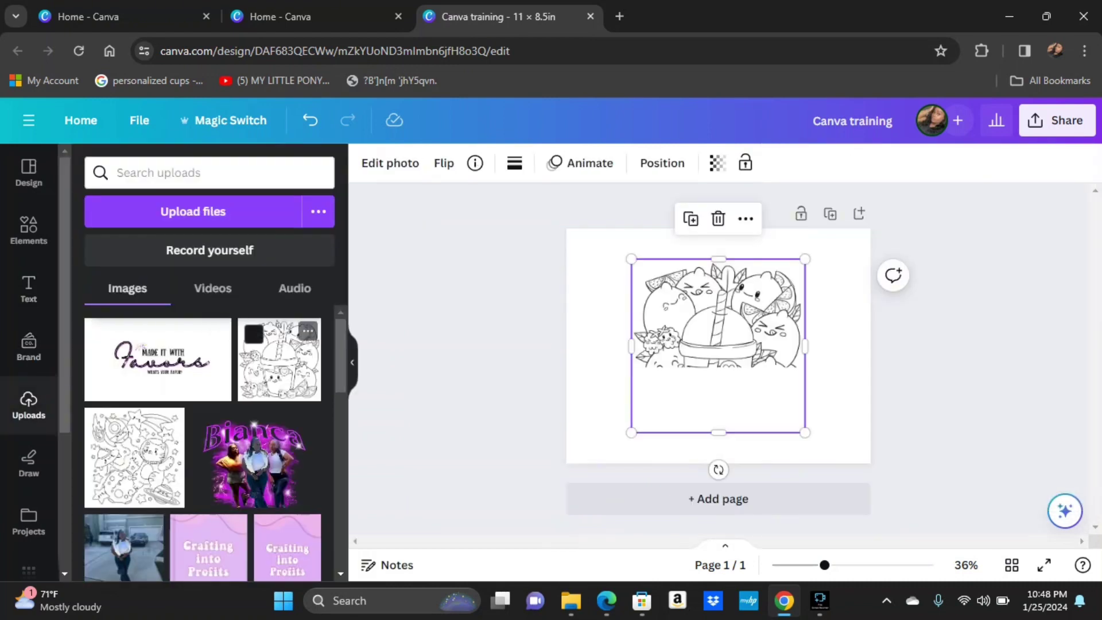
pyautogui.press('Escape')
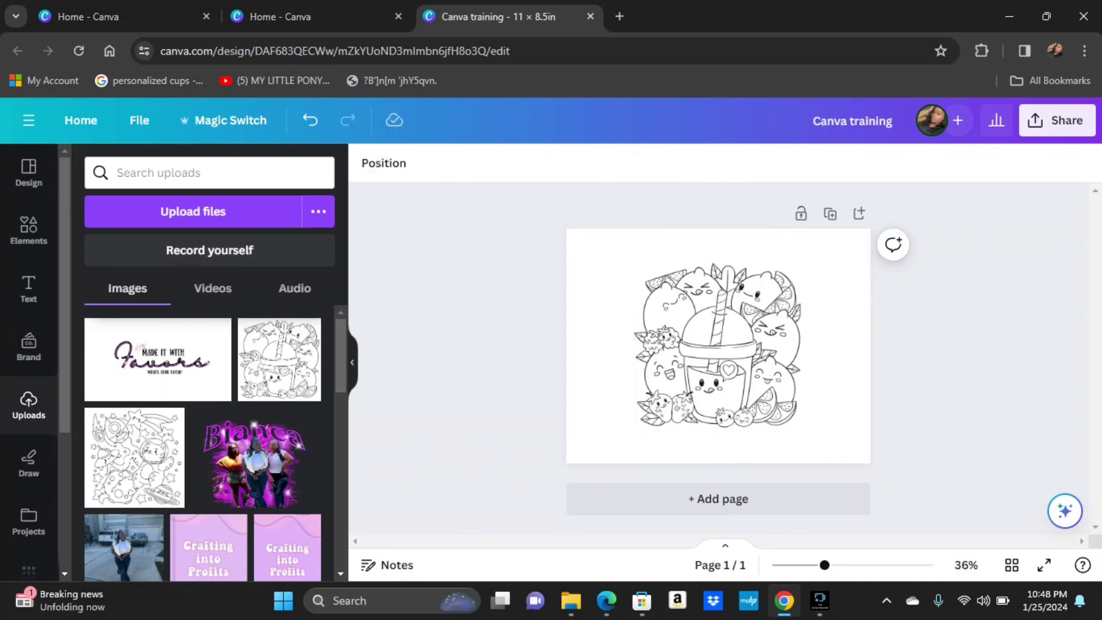
pyautogui.click(353, 361)
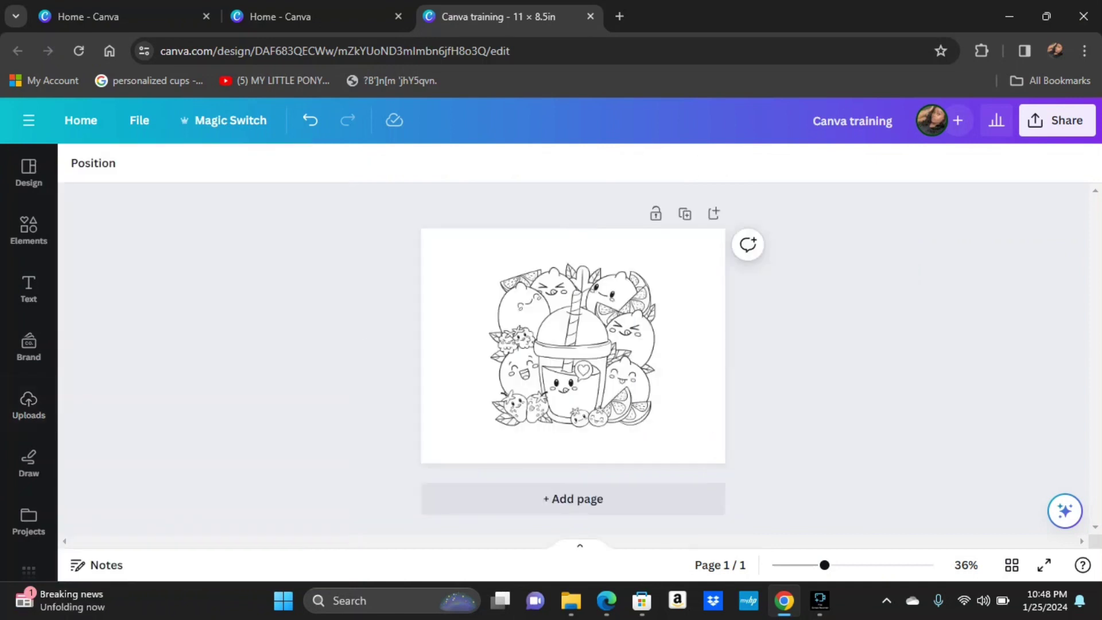
# - Review the file types offered for downloading the page with the line drawing, keeping the current PNG choice
pyautogui.click(1058, 120)
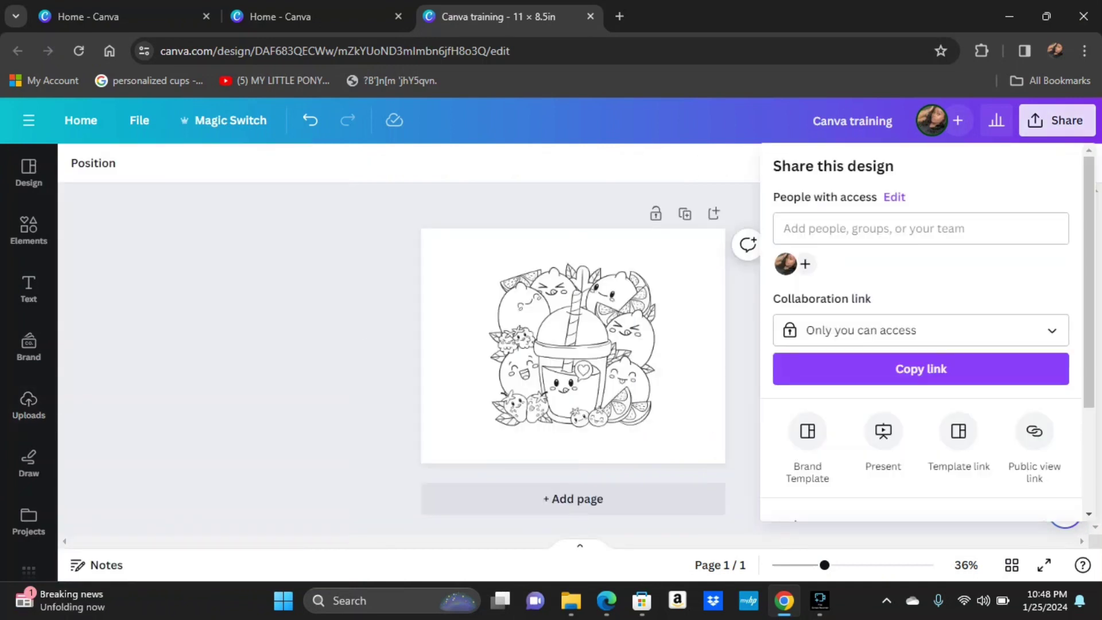
pyautogui.scroll(-3, 918, 376)
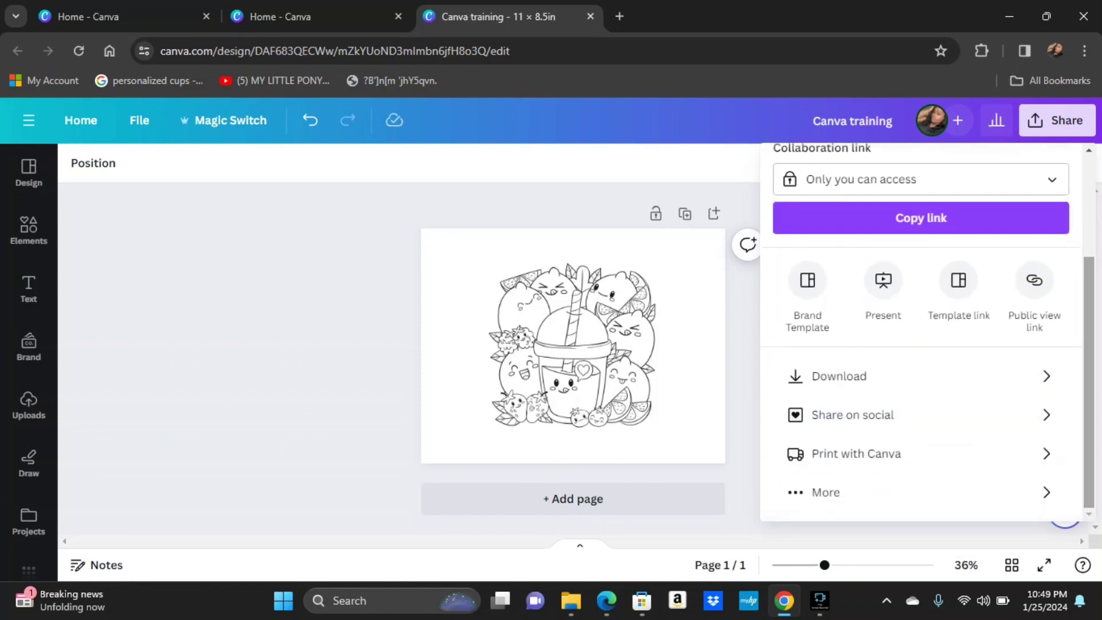
pyautogui.click(918, 376)
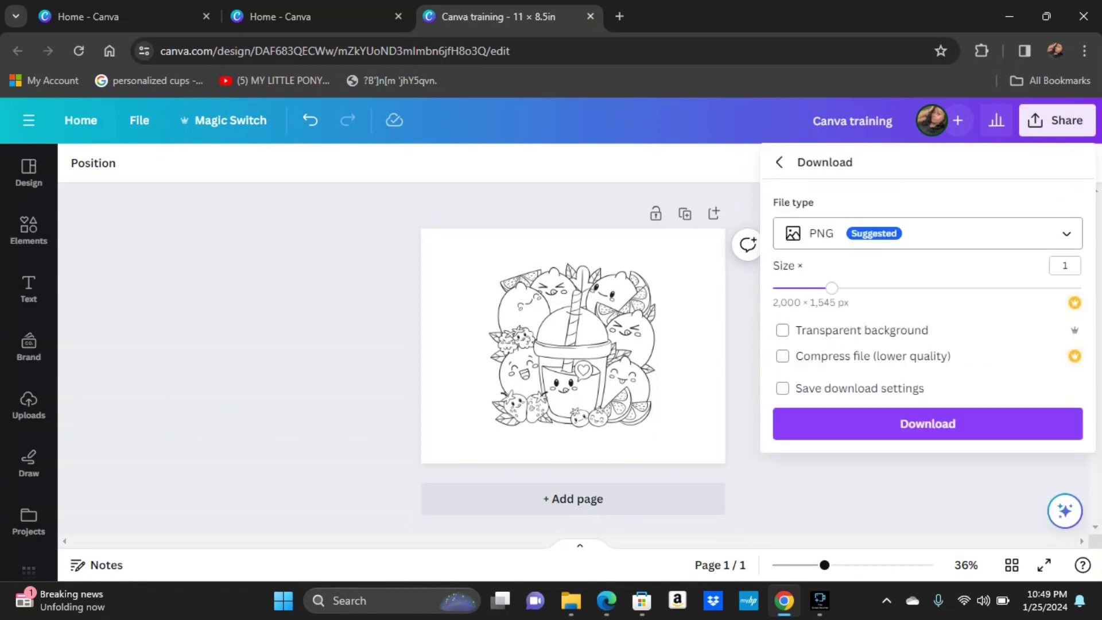
pyautogui.click(928, 233)
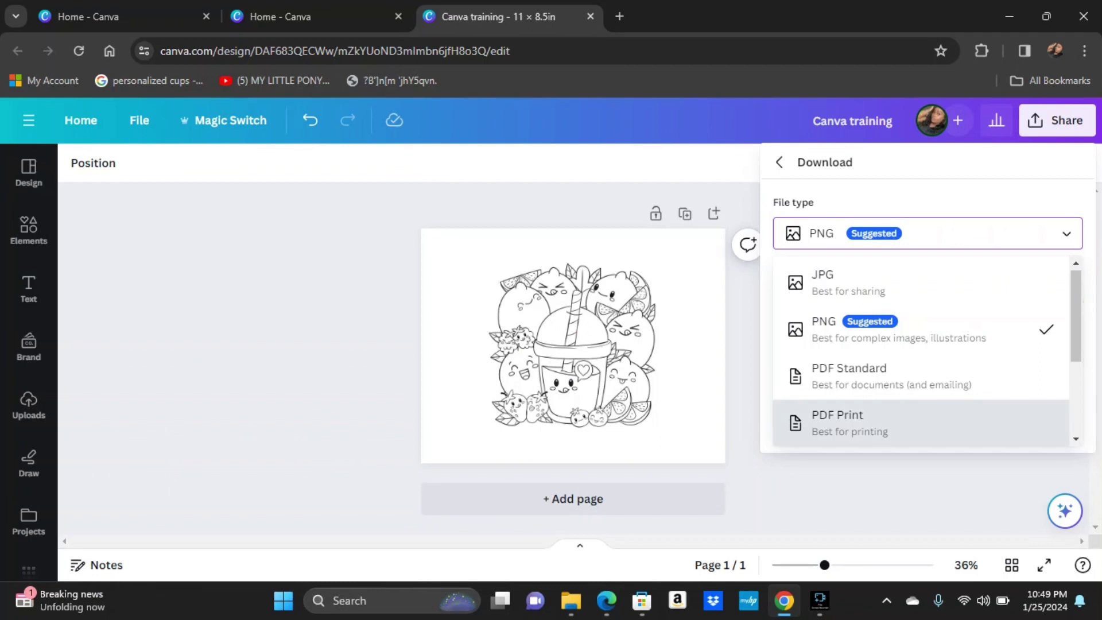
pyautogui.press('Escape')
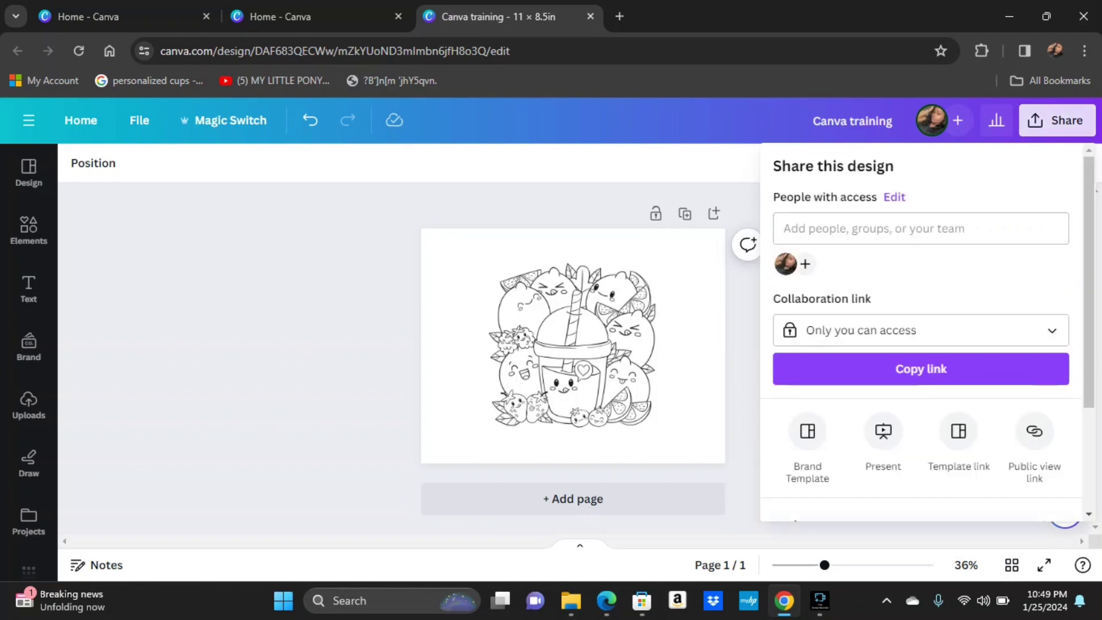
# - Delete the line drawing of the smiling drink cup and fruits from the page
pyautogui.click(573, 344)
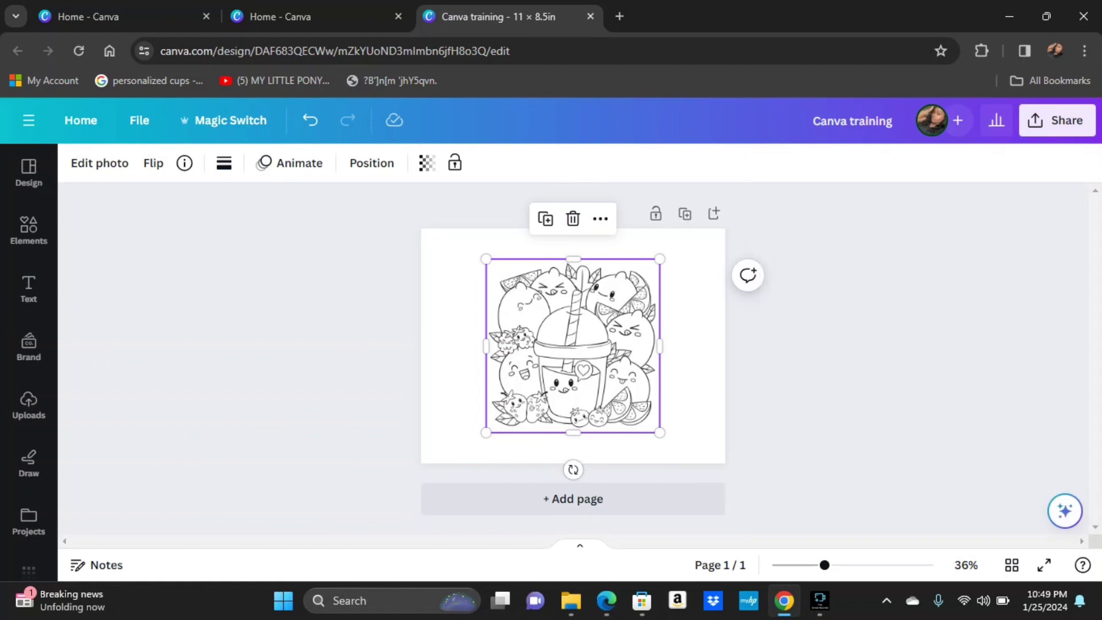
pyautogui.click(573, 216)
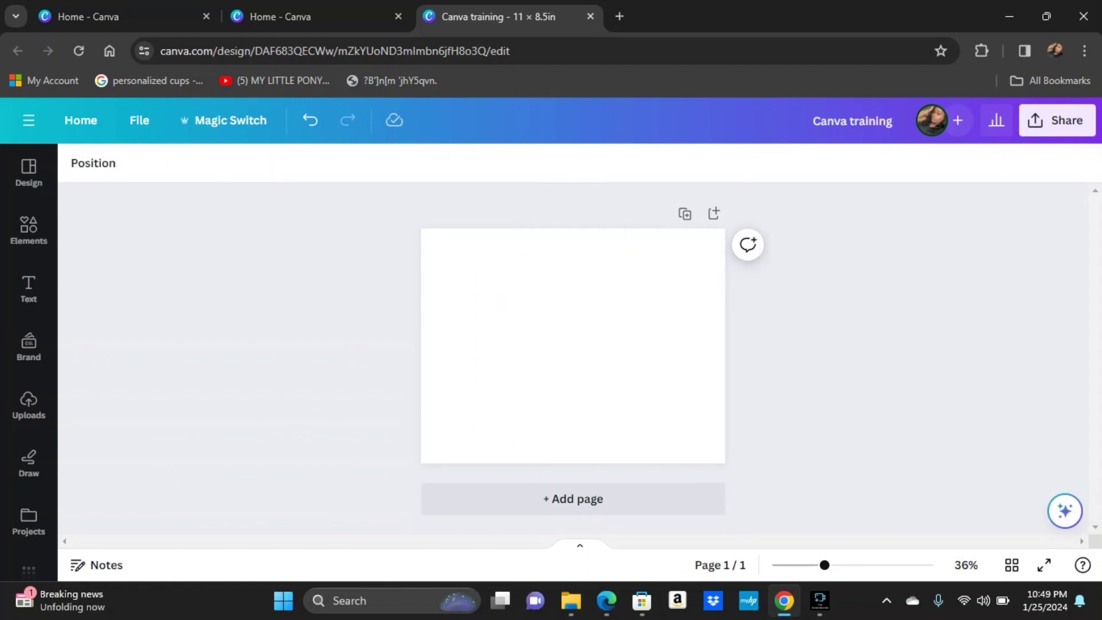